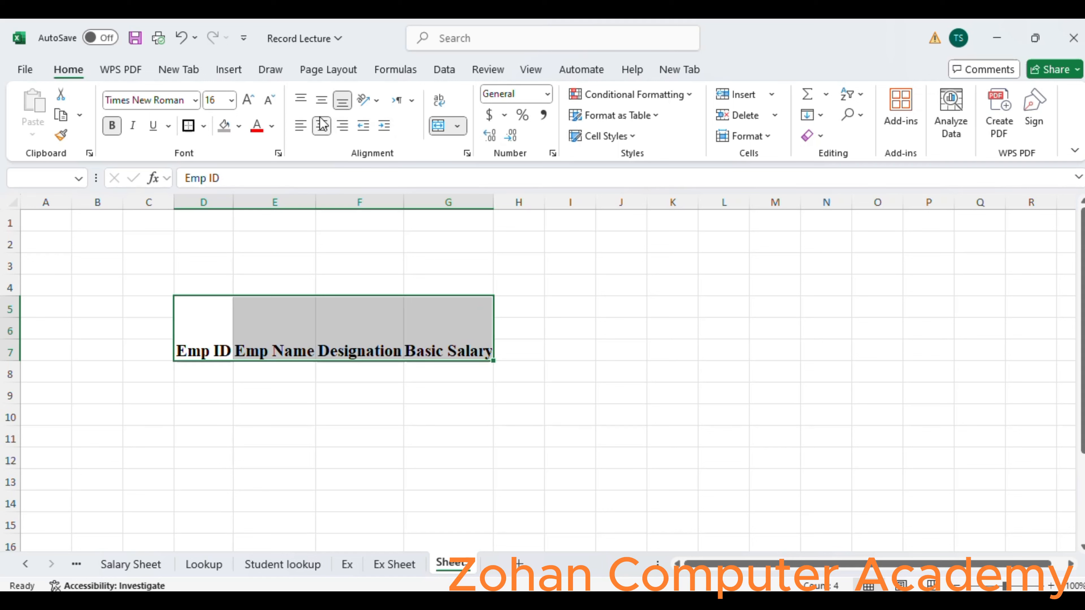
# Middle-align the Emp ID, Emp Name, Designation and Basic Salary headings vertically in D5:G7.
pyautogui.click(323, 101)
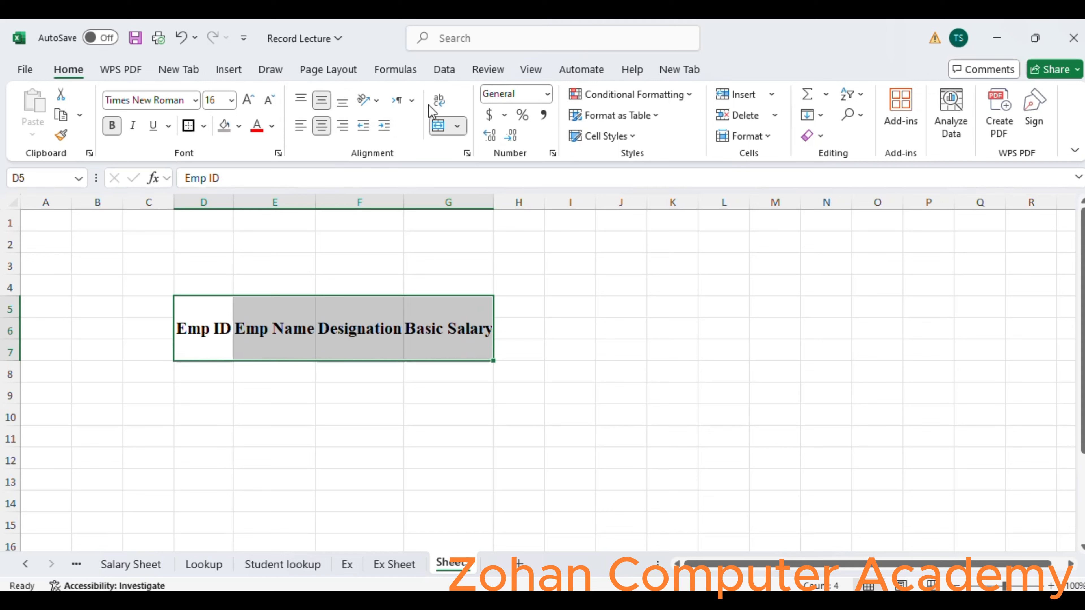
pyautogui.click(451, 374)
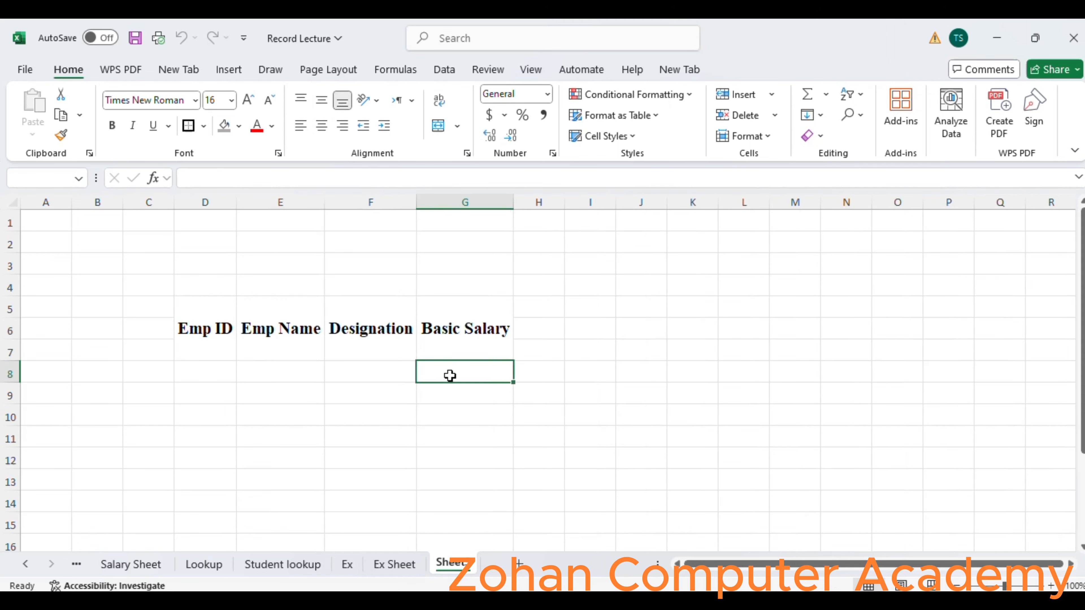
# Merge and center cells H6:H7 and enter the heading "Convence".
pyautogui.moveTo(531, 308); pyautogui.dragTo(712, 310)
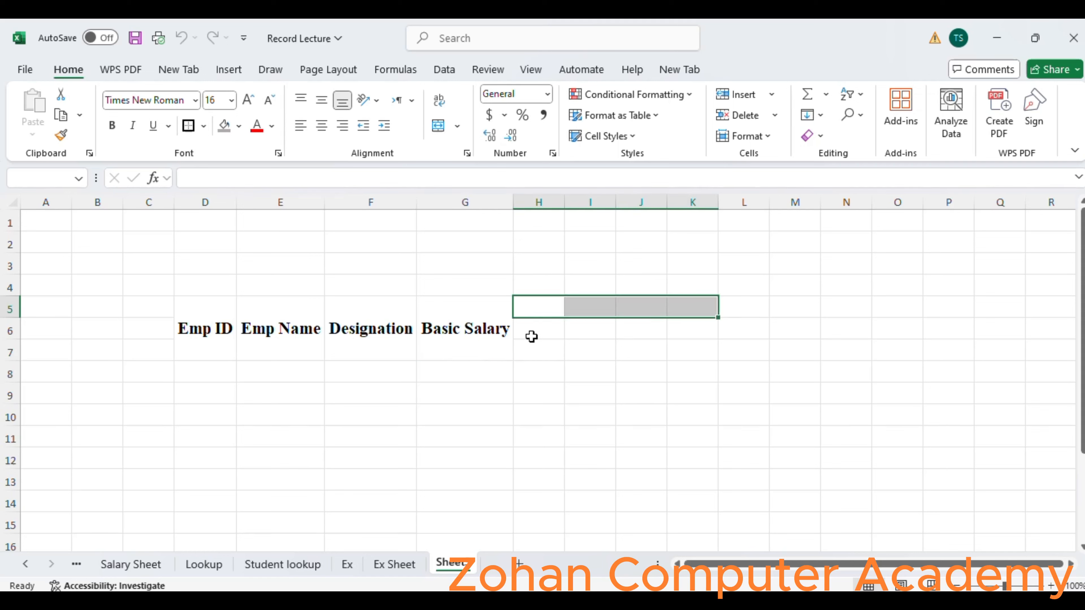
pyautogui.moveTo(528, 329); pyautogui.dragTo(543, 348)
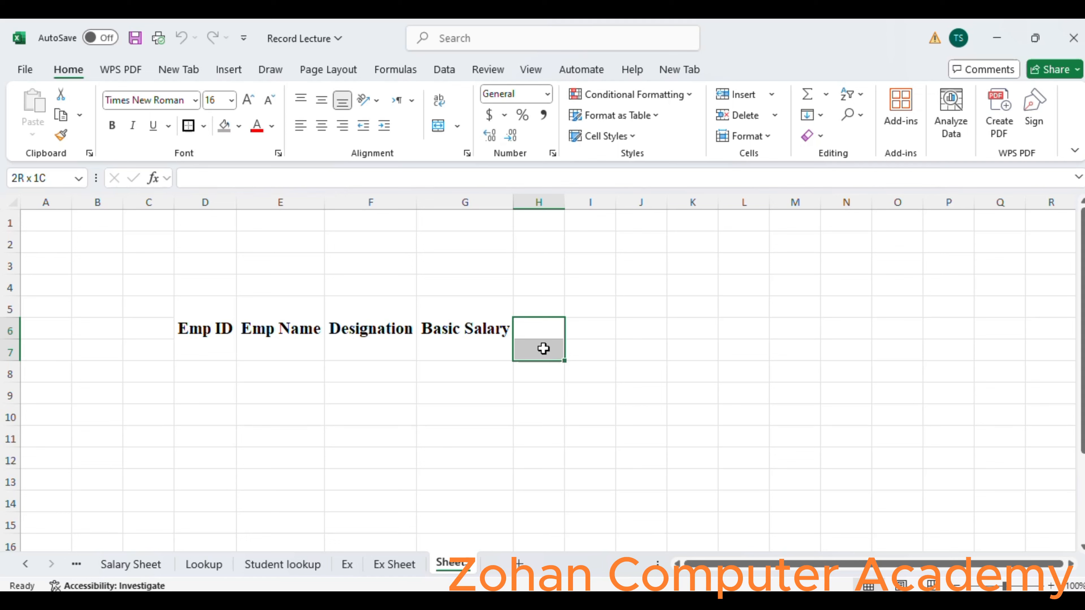
pyautogui.click(437, 129)
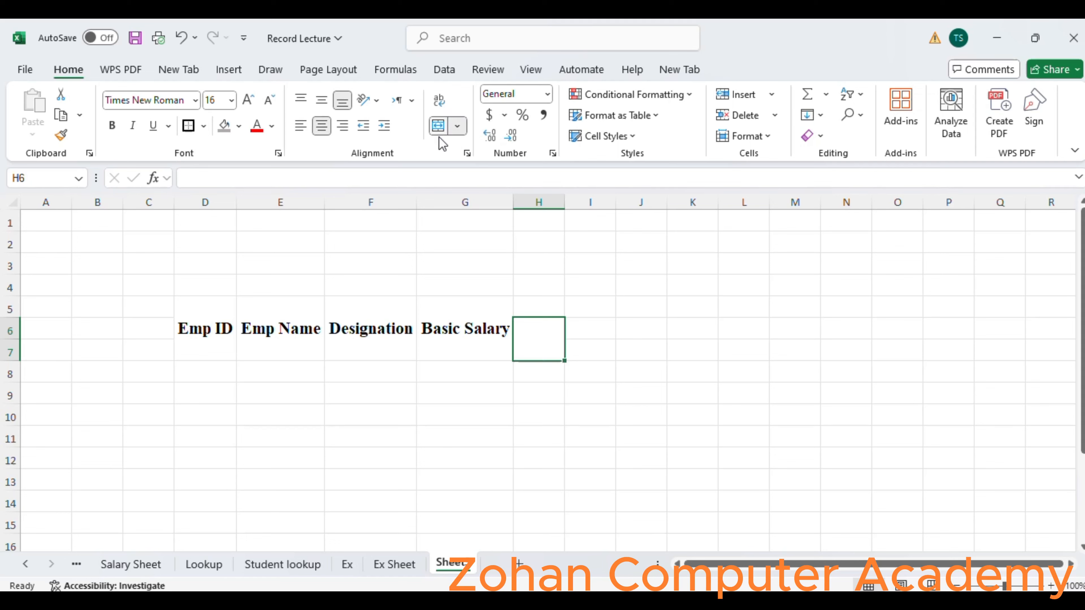
pyautogui.doubleClick(546, 337)
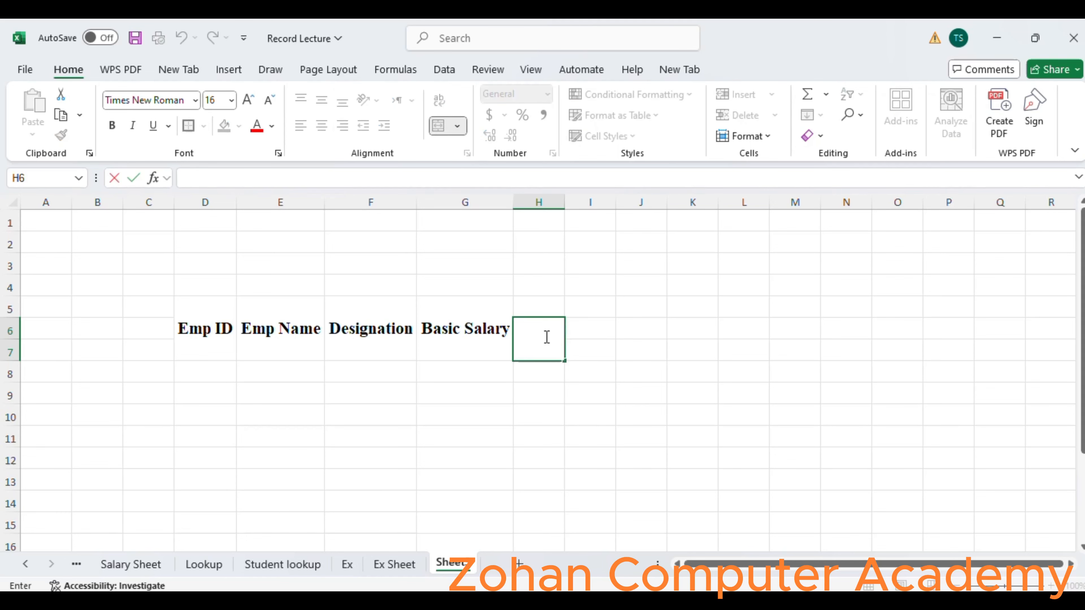
pyautogui.write('Convence')
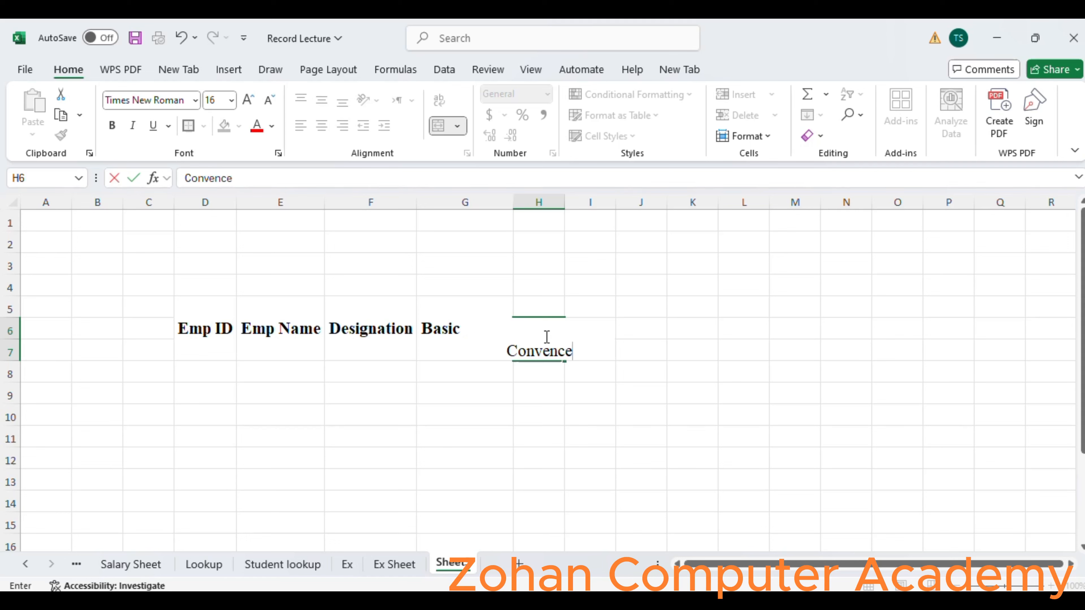
pyautogui.press('Tab')
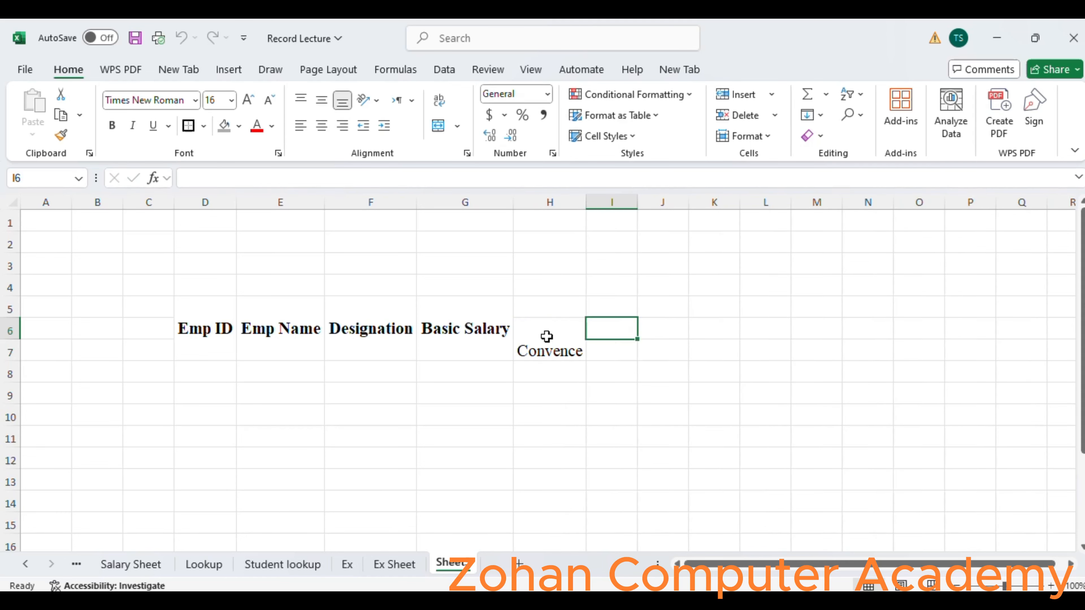
# Merge and center cells I6:I7 and enter the heading "House Rent".
pyautogui.moveTo(603, 328); pyautogui.dragTo(610, 355)
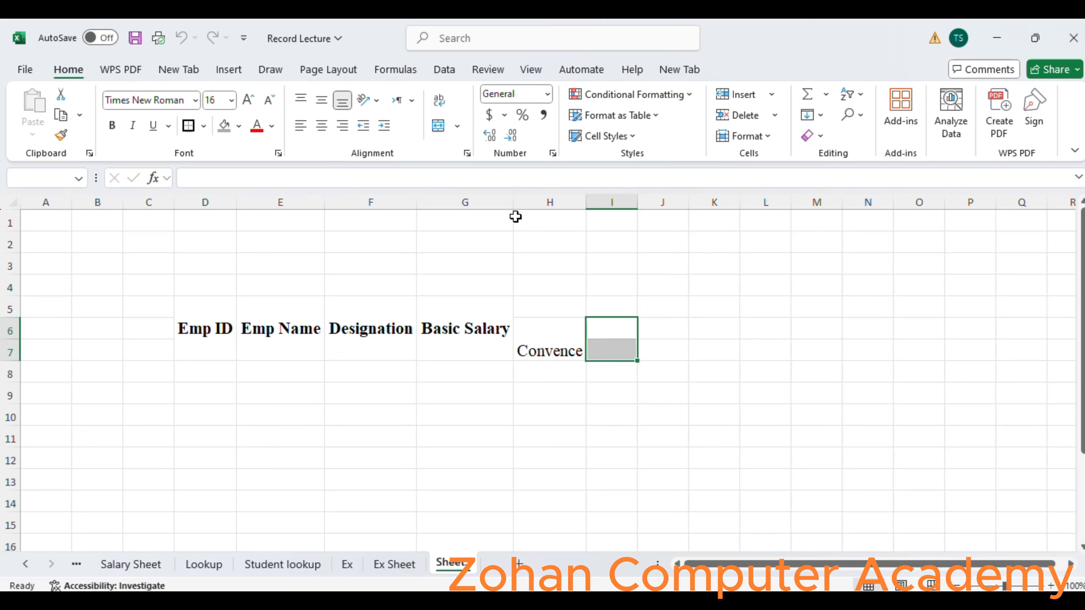
pyautogui.click(436, 128)
pyautogui.write('Ho')
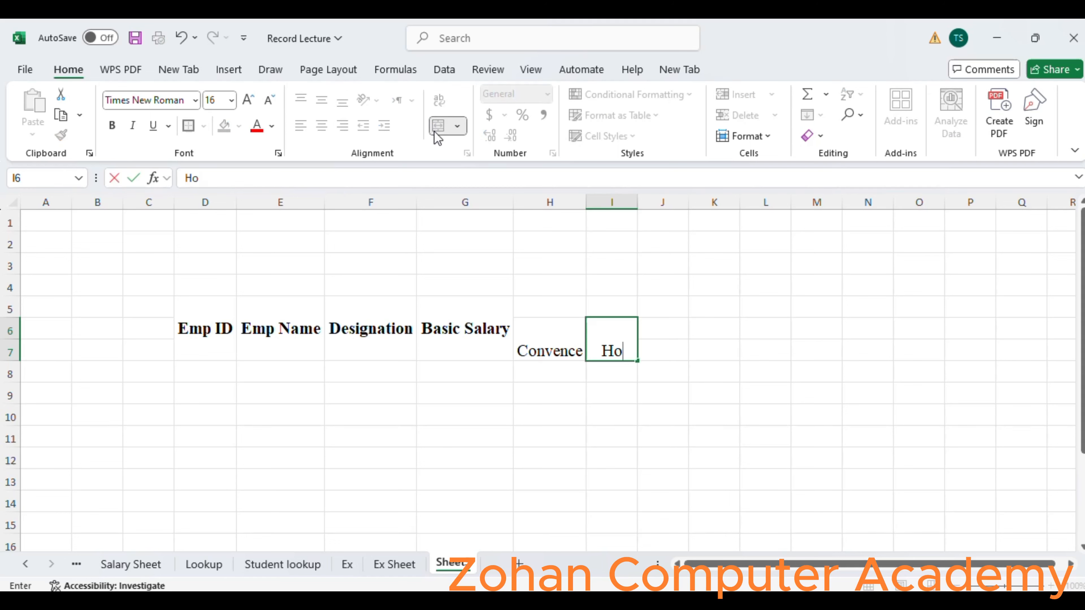
pyautogui.write('use Rent')
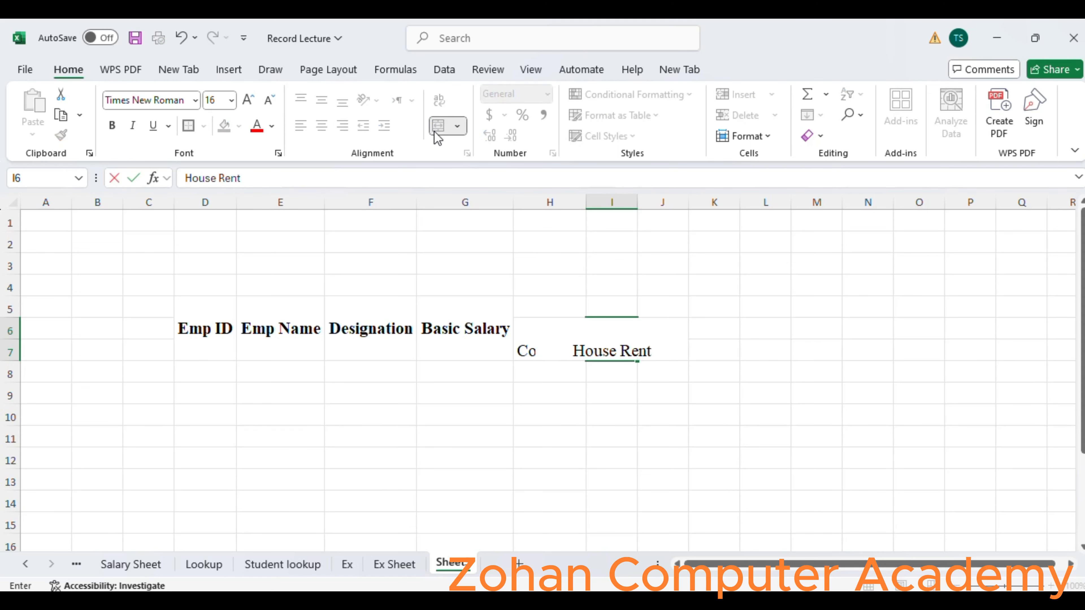
pyautogui.press('Tab')
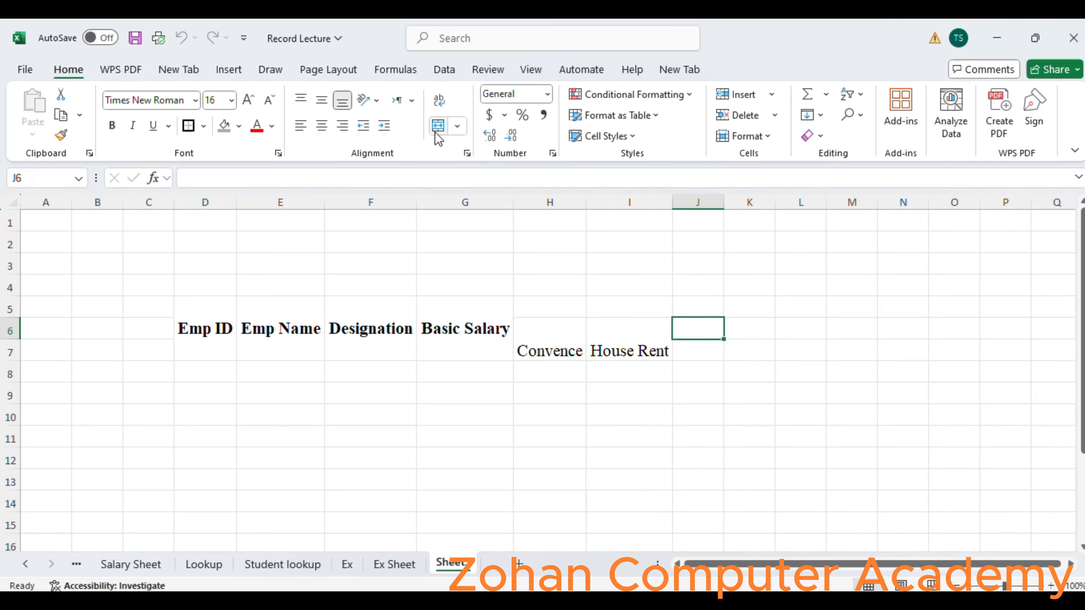
# Merge and center cells J6:J7 and enter the heading "Meddical".
pyautogui.moveTo(690, 324); pyautogui.dragTo(699, 351)
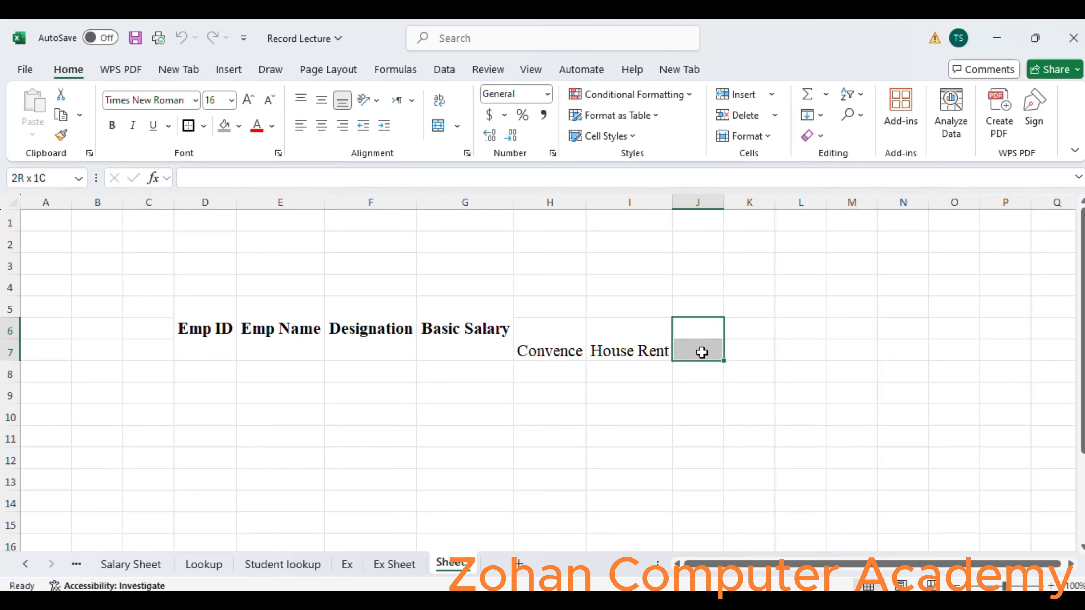
pyautogui.click(443, 134)
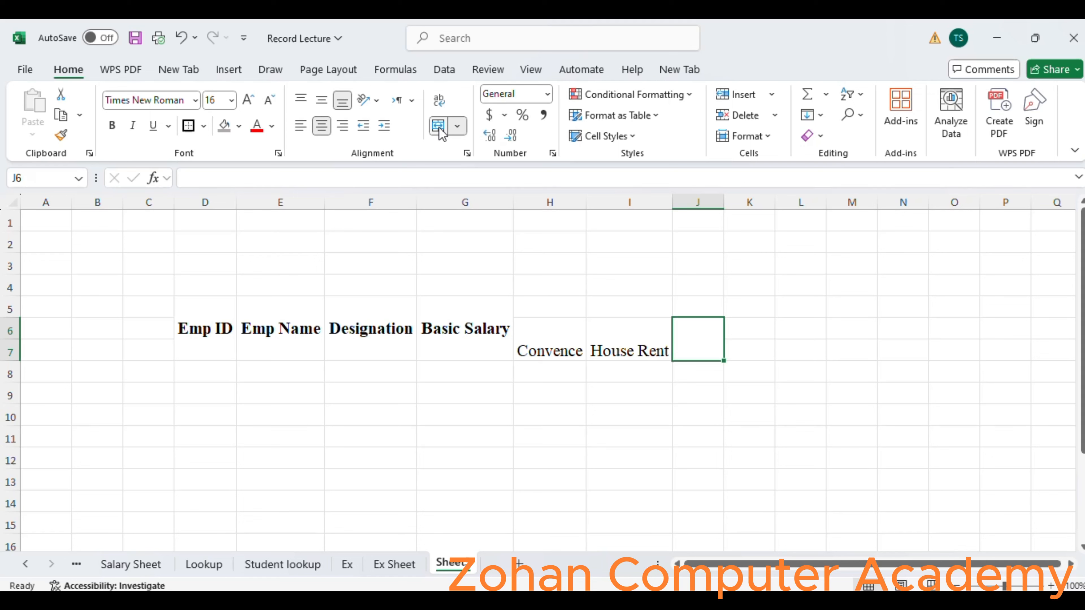
pyautogui.write('Med')
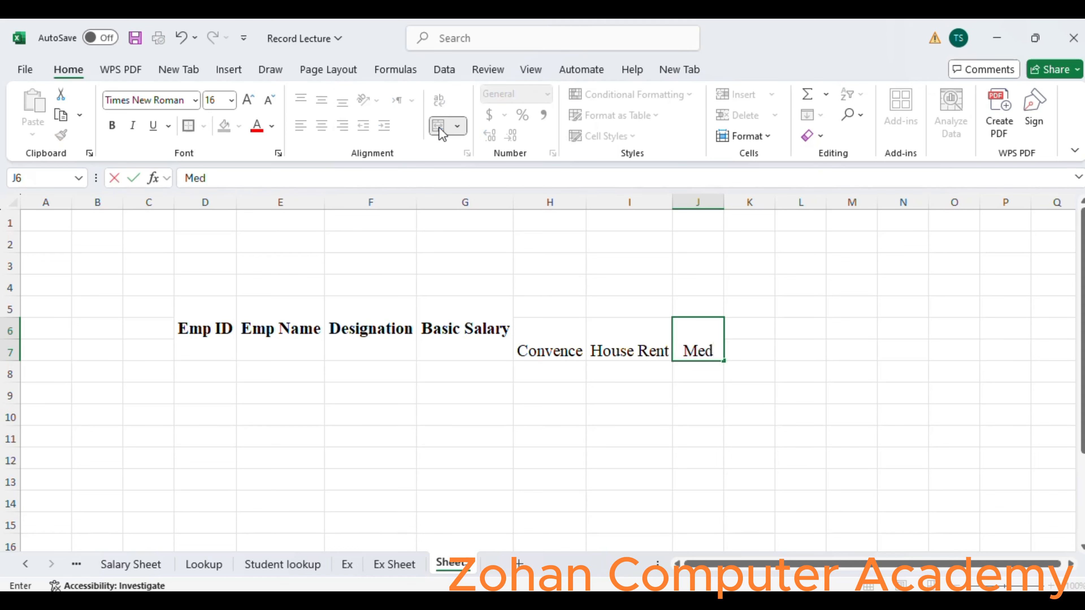
pyautogui.write('dic')
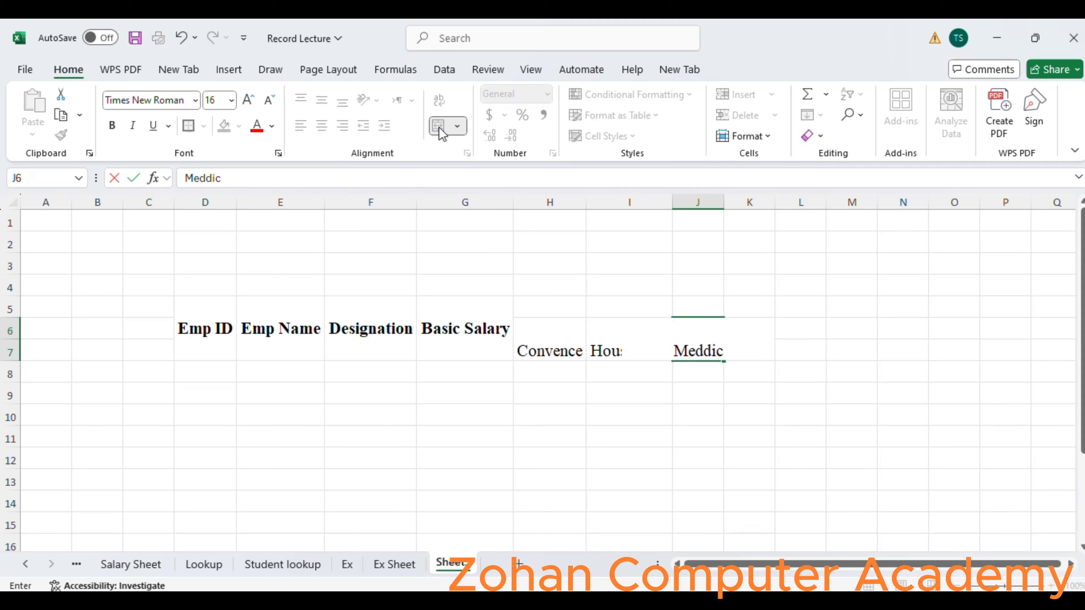
pyautogui.write('al')
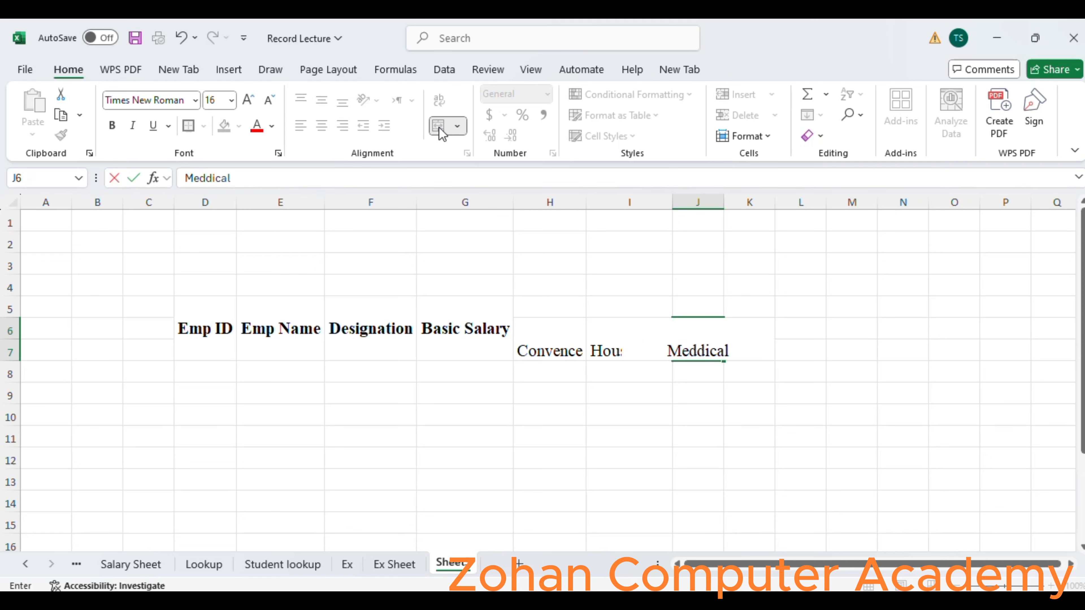
pyautogui.press('Return')
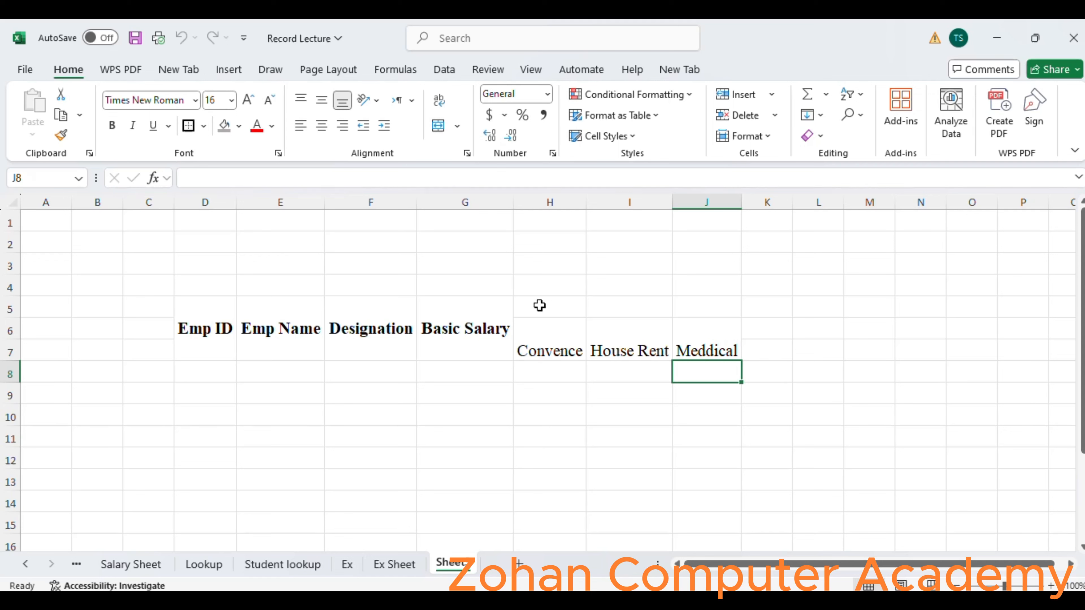
# Merge and center cells H5:J5 and enter "Allowances" as the group heading above the three allowance columns.
pyautogui.moveTo(539, 301); pyautogui.dragTo(734, 311)
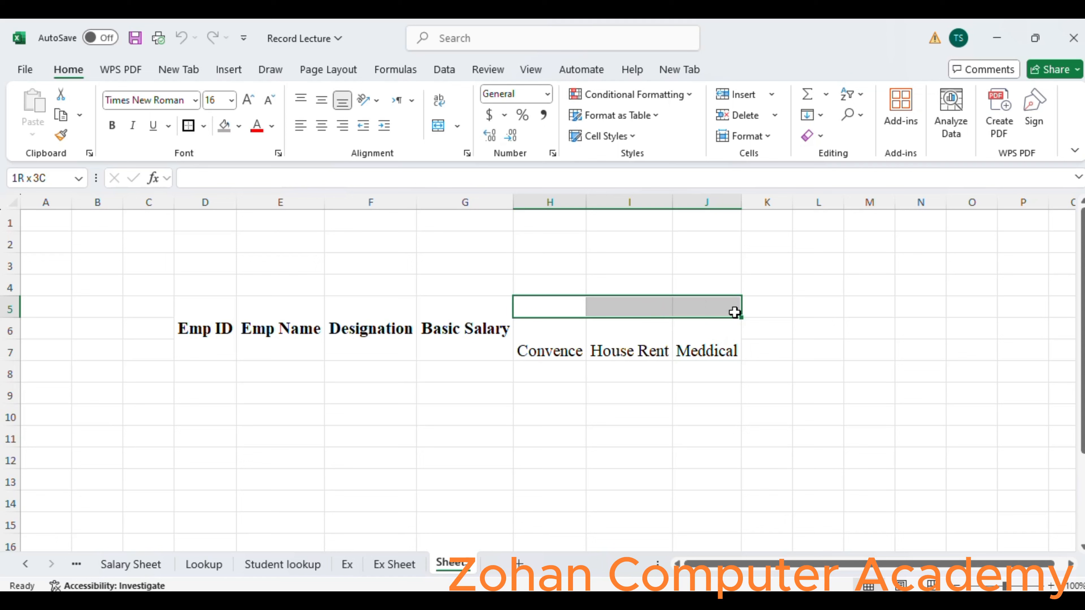
pyautogui.click(437, 131)
pyautogui.write('All')
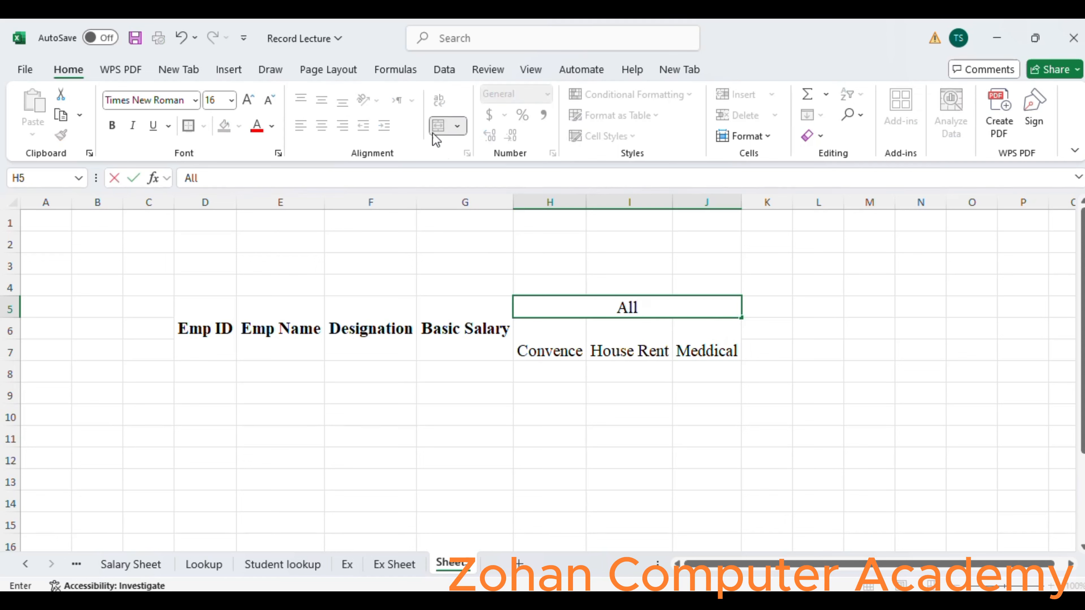
pyautogui.write('owances')
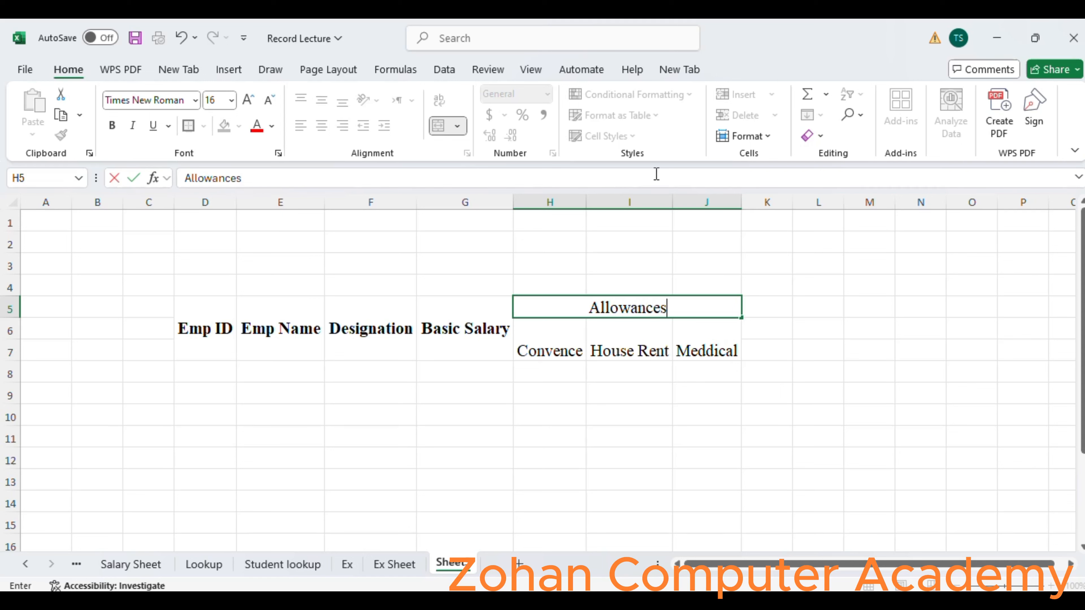
pyautogui.click(692, 350)
# Middle-align the Convence, House Rent and Meddical headings vertically in H6:J7.
pyautogui.moveTo(570, 349); pyautogui.dragTo(726, 348)
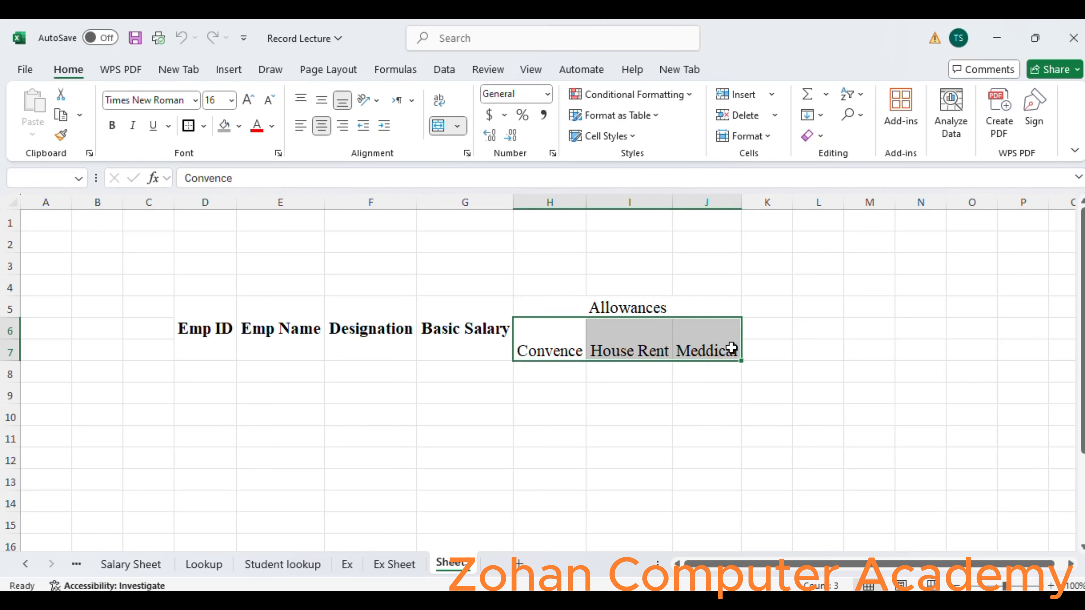
pyautogui.click(321, 101)
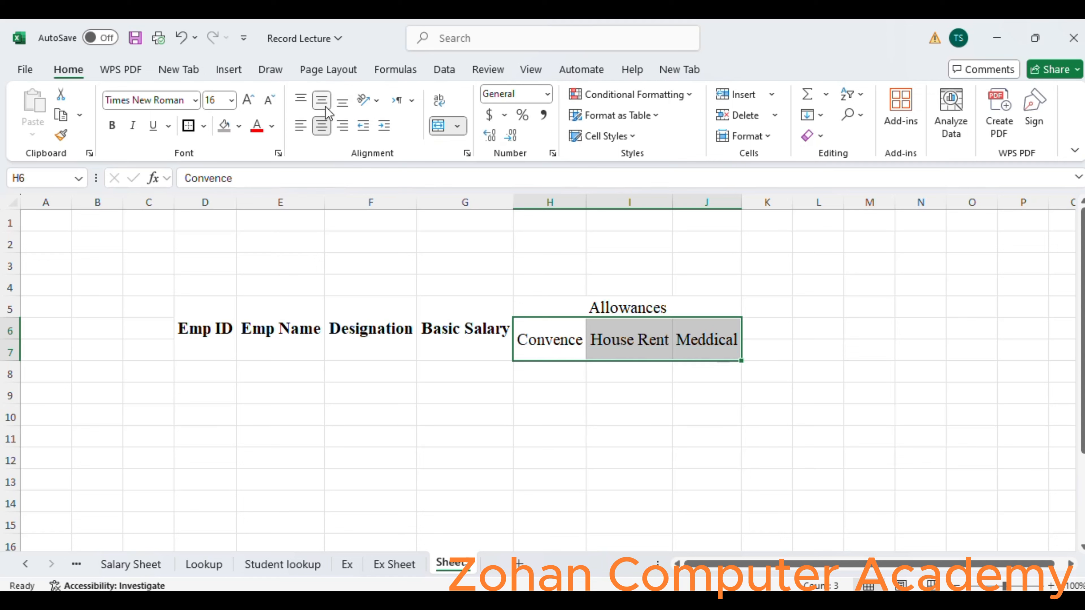
# Enter the allowance rates in row 8: 12% under Convence, 8% under House Rent and 6% under Meddical.
pyautogui.click(534, 366)
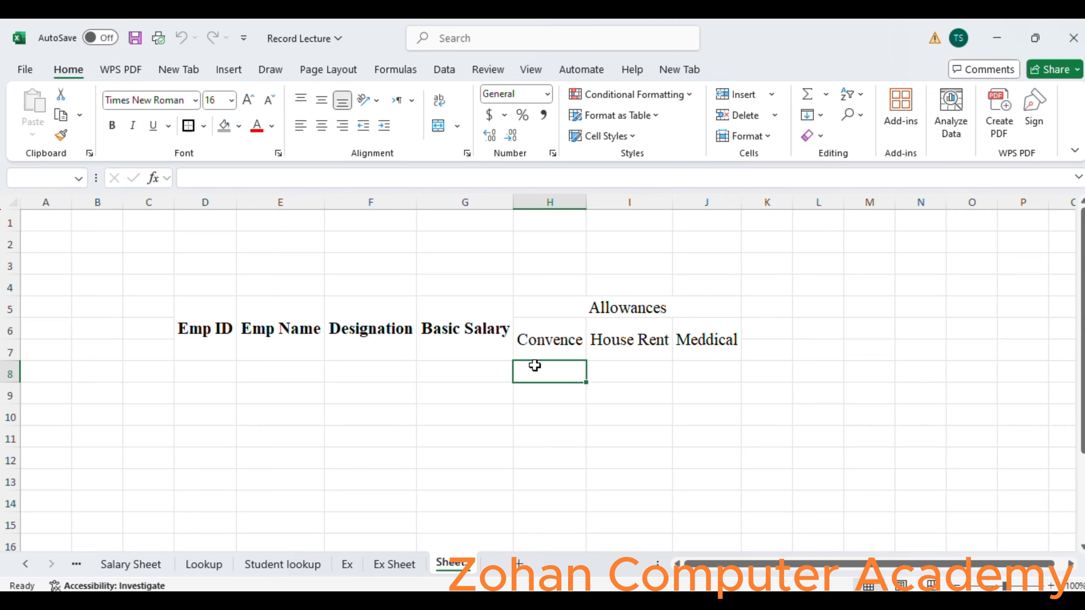
pyautogui.write('12')
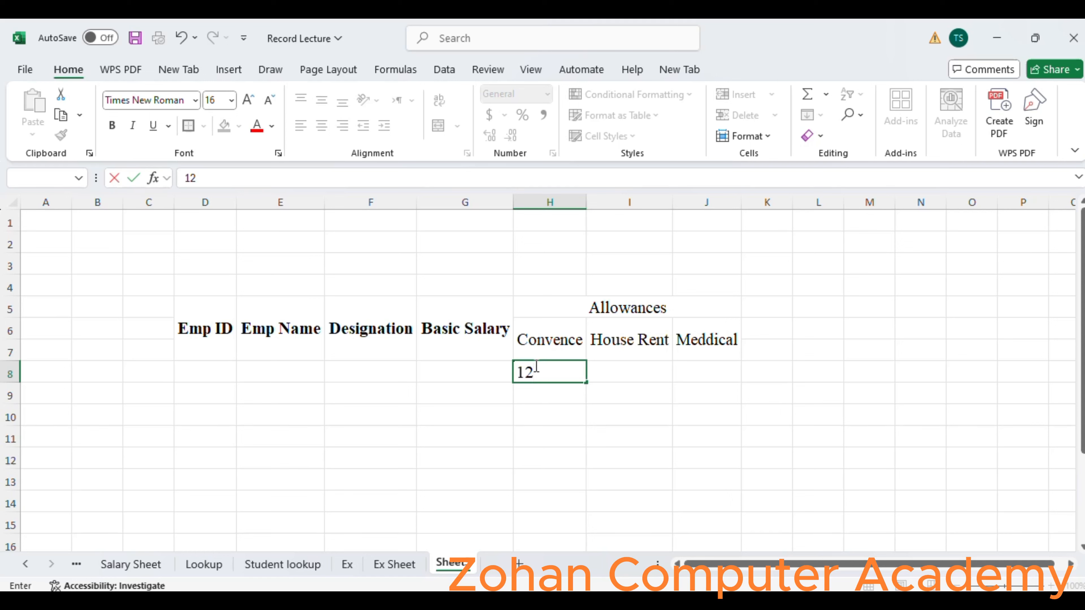
pyautogui.write('&')
pyautogui.press('BackSpace')
pyautogui.write('%')
pyautogui.press('Tab')
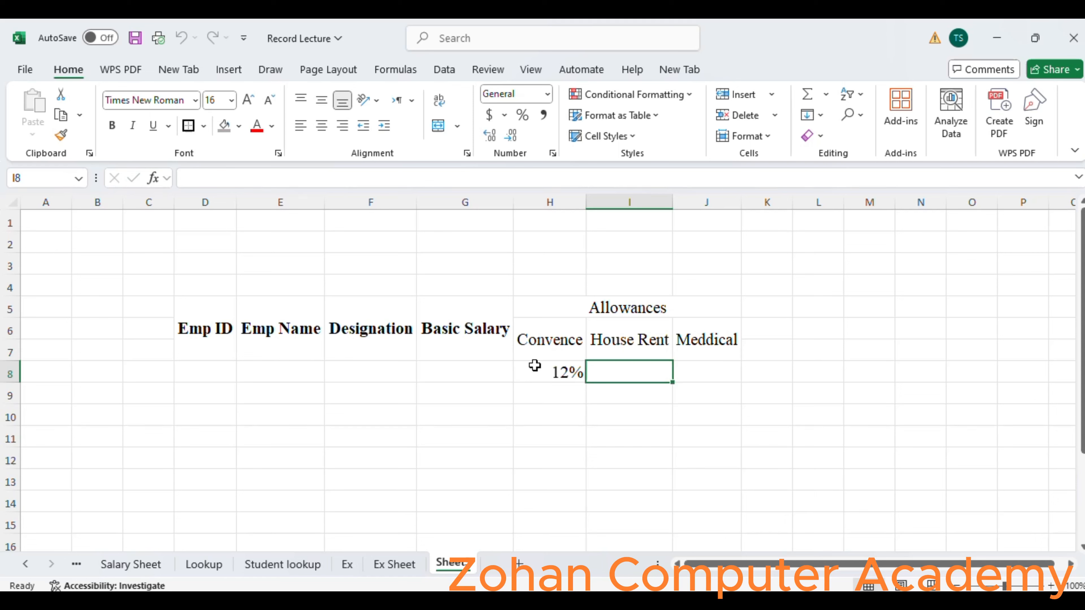
pyautogui.write('8')
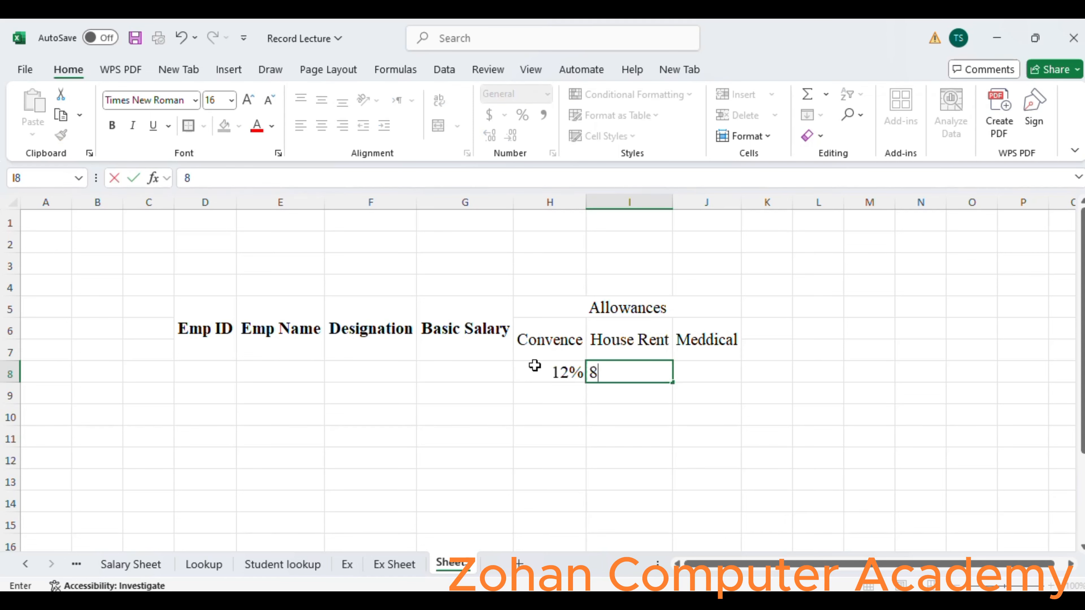
pyautogui.write('%')
pyautogui.press('Tab')
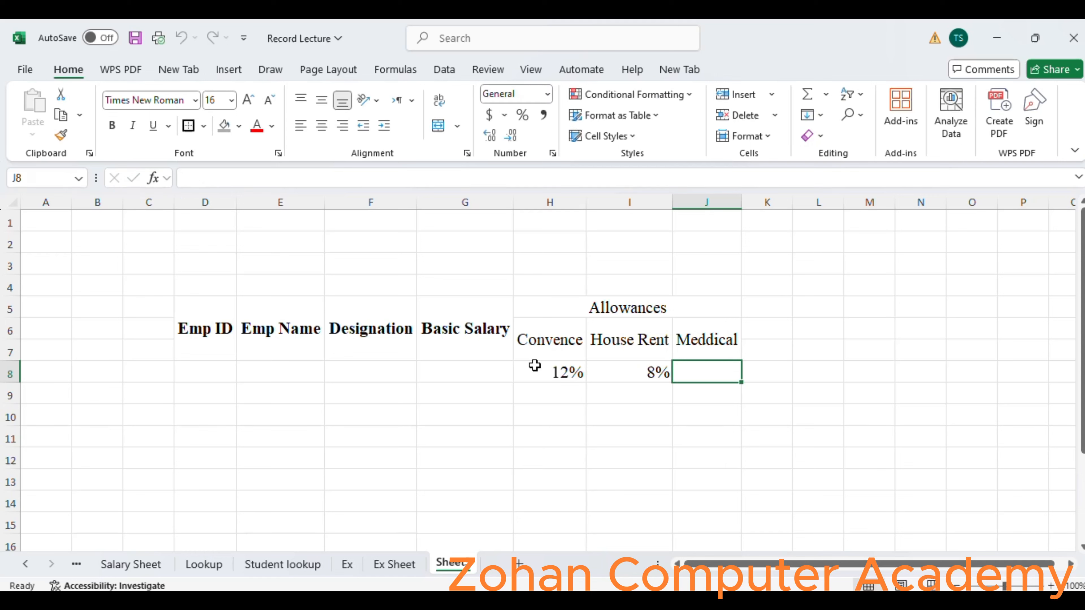
pyautogui.write('6')
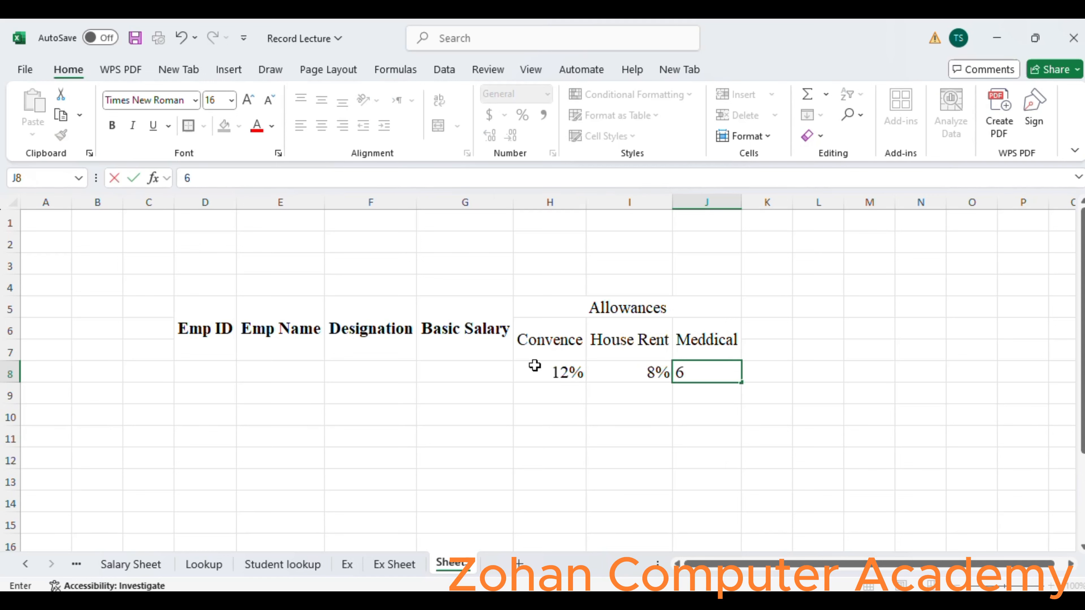
pyautogui.write('%')
pyautogui.press('Return')
# Extend the merged and centered Basic Salary heading down to row 8, covering G5:G8.
pyautogui.press('Left')
pyautogui.press('Left')
pyautogui.press('Left')
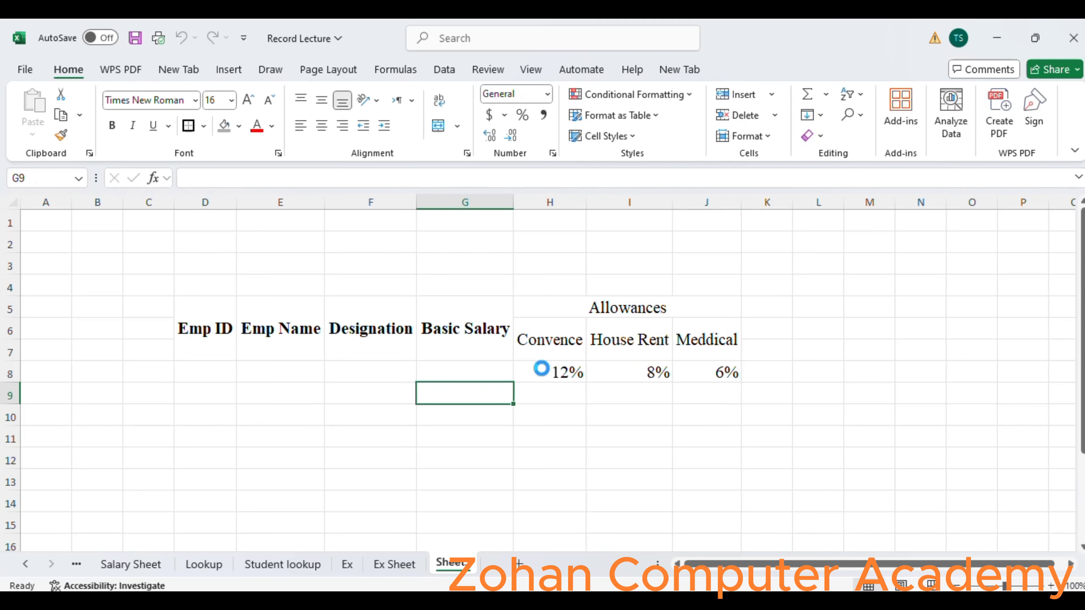
pyautogui.press('Up')
pyautogui.press('Up')
pyautogui.moveTo(475, 344); pyautogui.dragTo(484, 368)
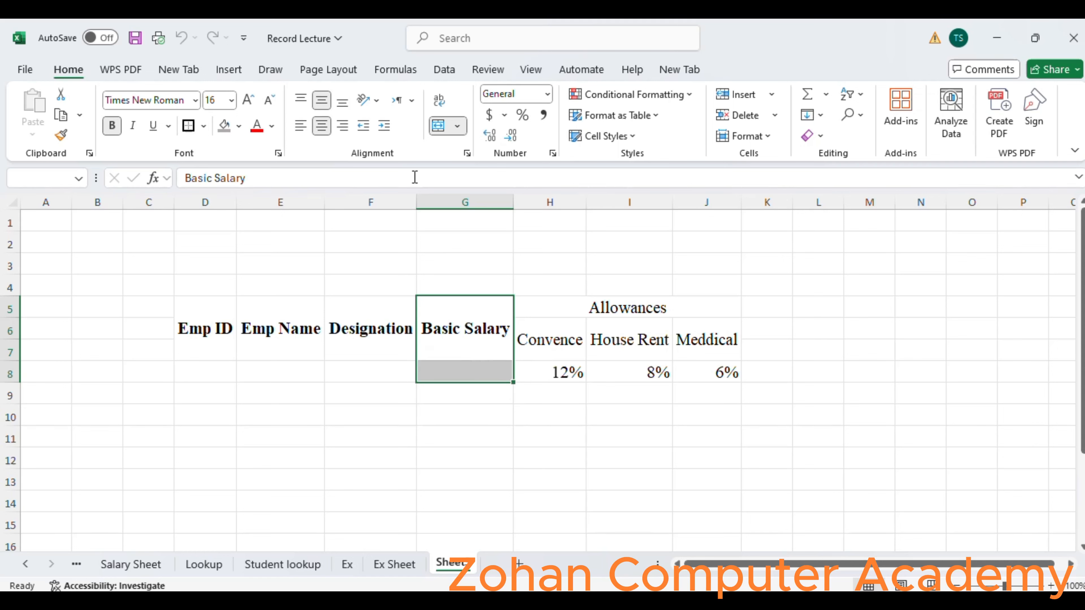
pyautogui.click(444, 128)
pyautogui.click(448, 133)
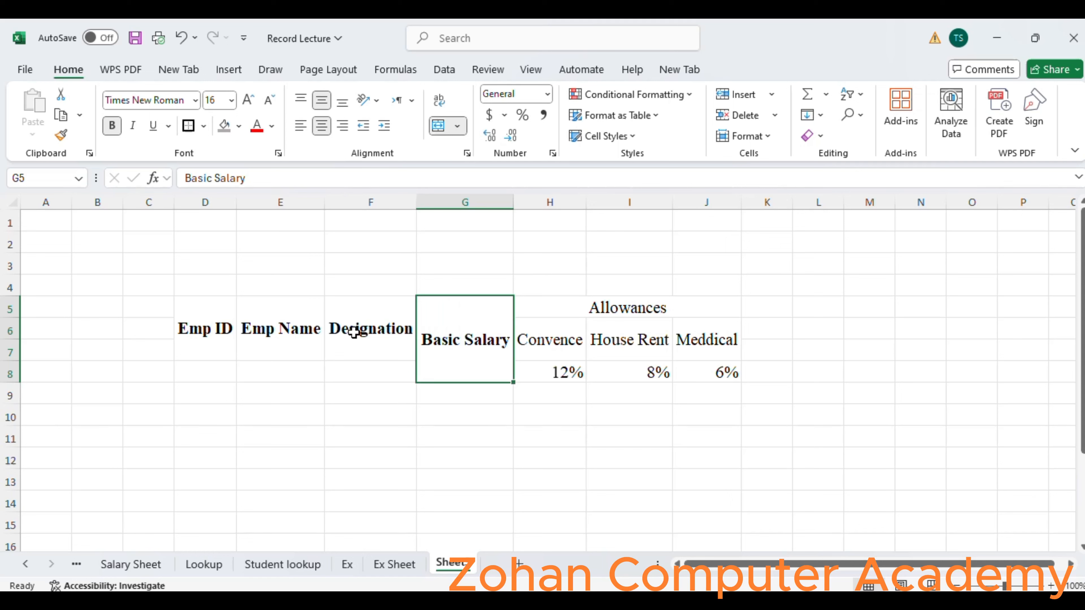
# Extend the merged and centered Designation heading down to row 8, covering F5:F8.
pyautogui.click(361, 342)
pyautogui.moveTo(366, 360); pyautogui.dragTo(369, 365)
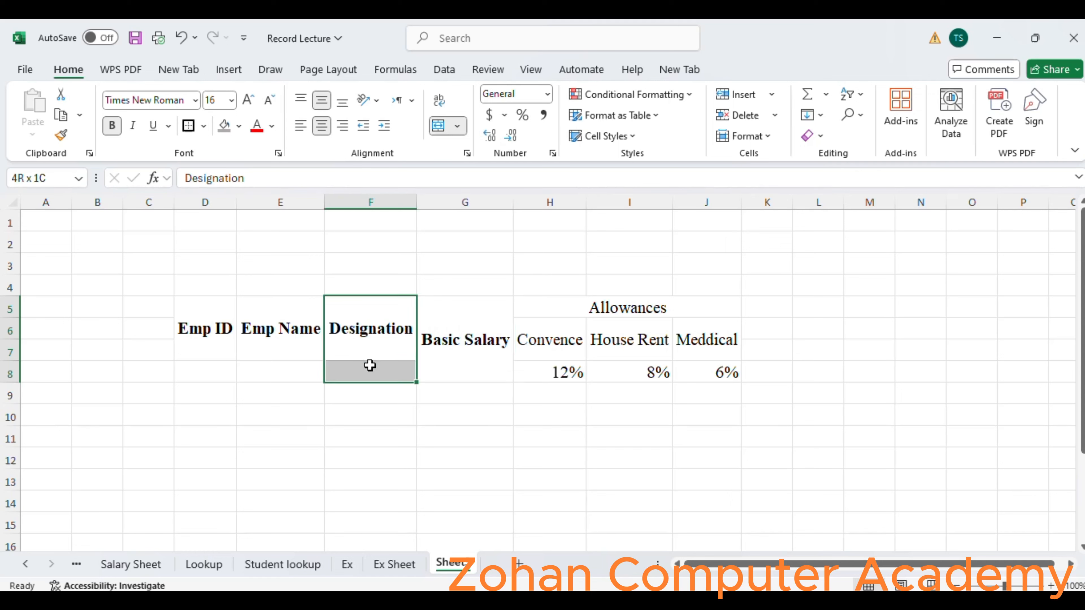
pyautogui.moveTo(370, 366); pyautogui.dragTo(370, 365)
pyautogui.click(439, 126)
pyautogui.click(439, 125)
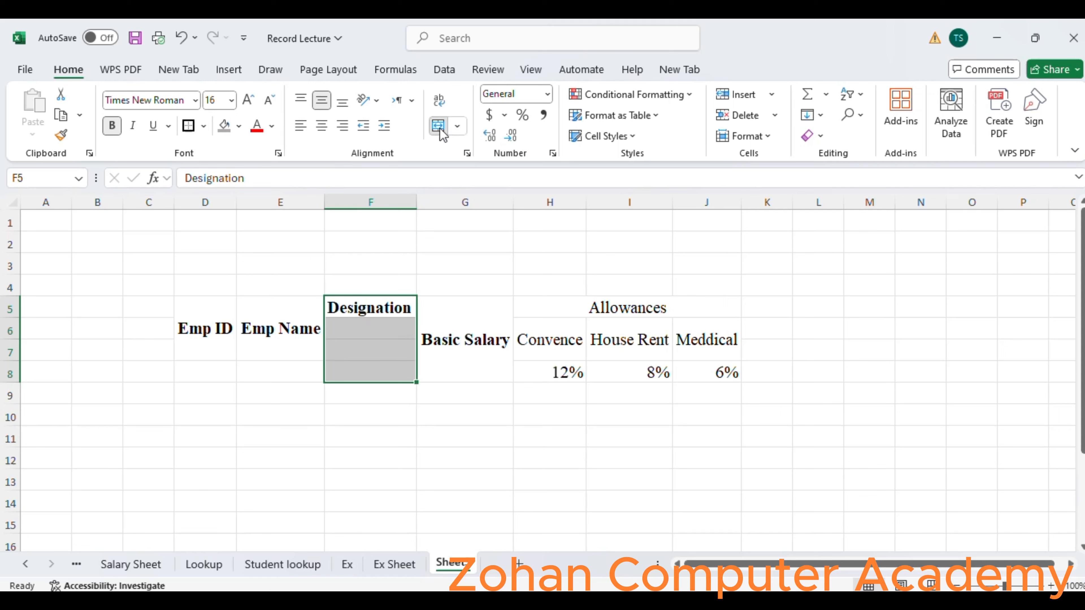
# Extend the merged and centered Emp Name and Emp ID headings down to row 8, covering E5:E8 and D5:D8.
pyautogui.moveTo(284, 335); pyautogui.dragTo(293, 373)
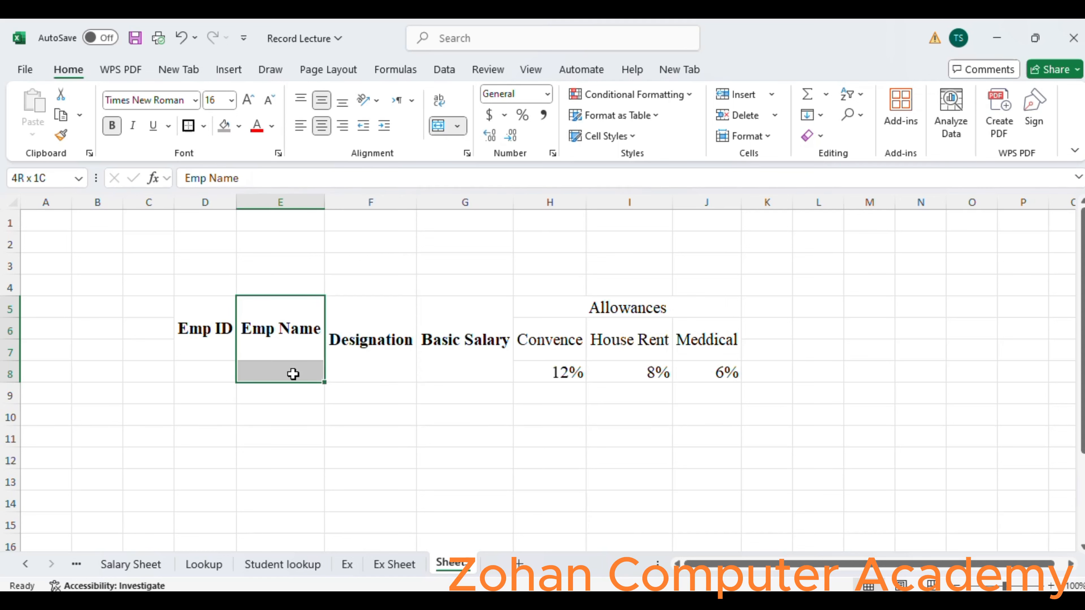
pyautogui.click(437, 127)
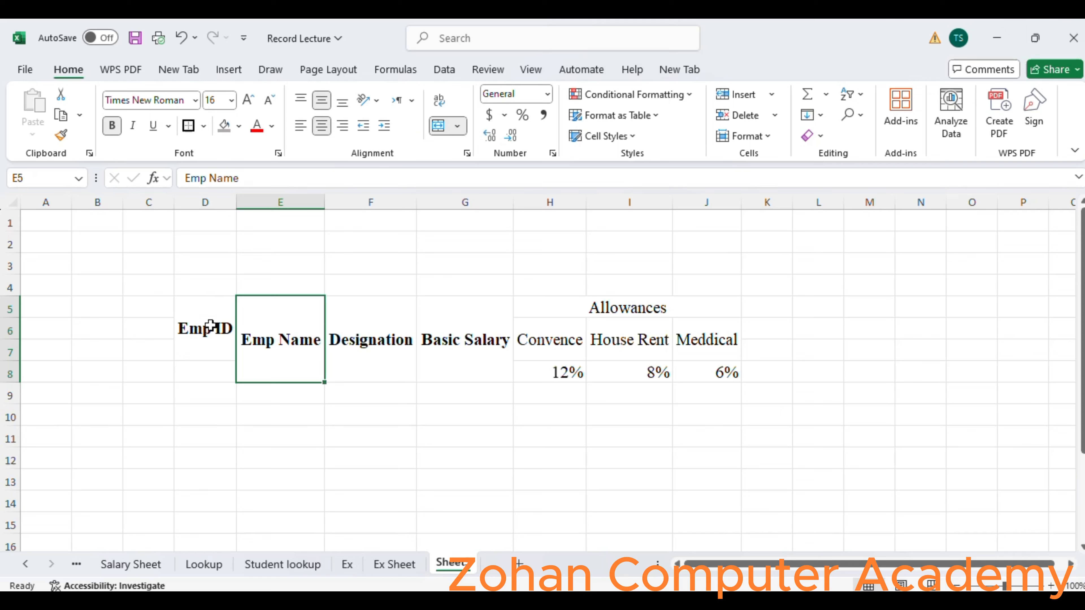
pyautogui.moveTo(210, 326); pyautogui.dragTo(213, 361)
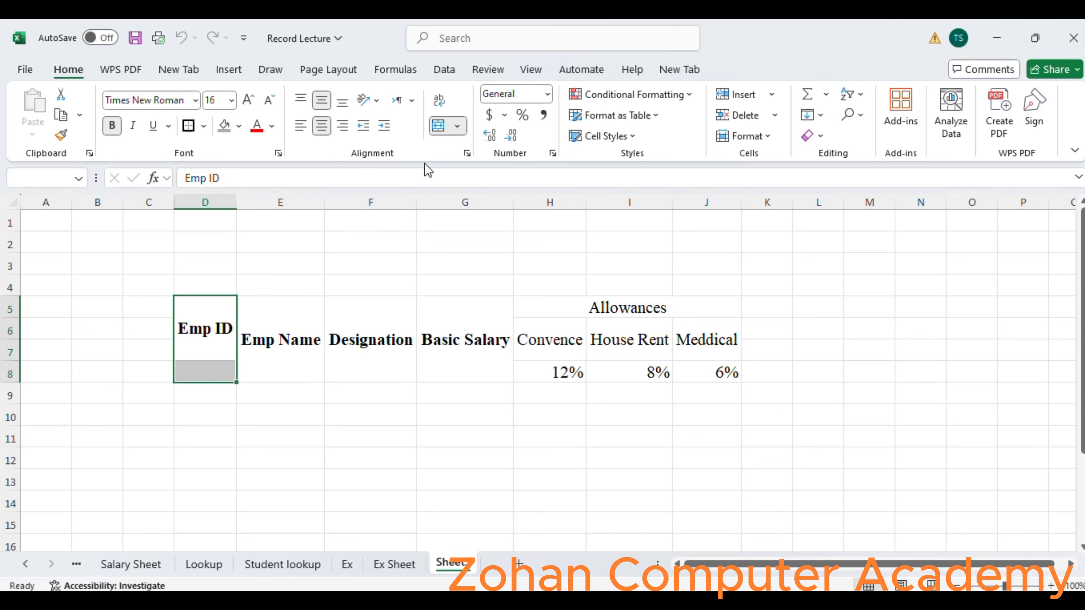
pyautogui.click(439, 128)
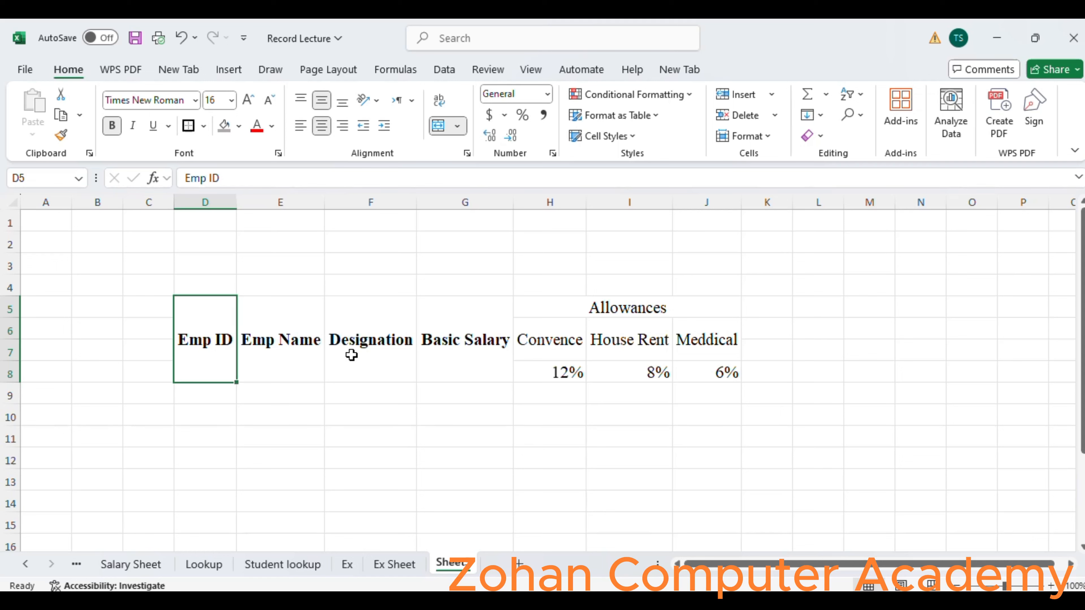
# Merge and center K5:K8 and enter the heading Gross Salary in it.
pyautogui.click(770, 332)
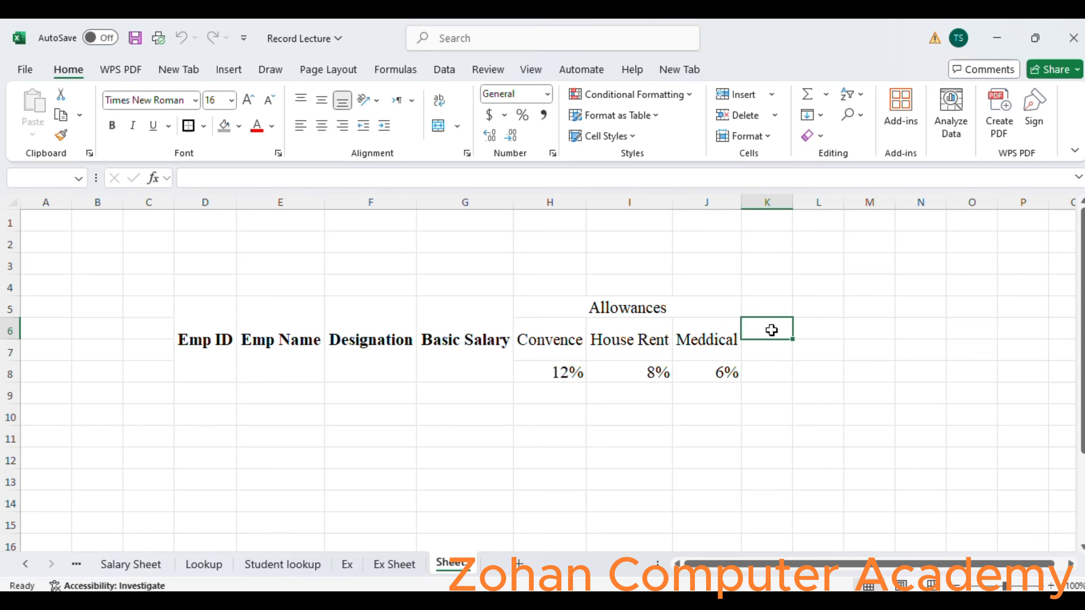
pyautogui.moveTo(757, 311); pyautogui.dragTo(775, 366)
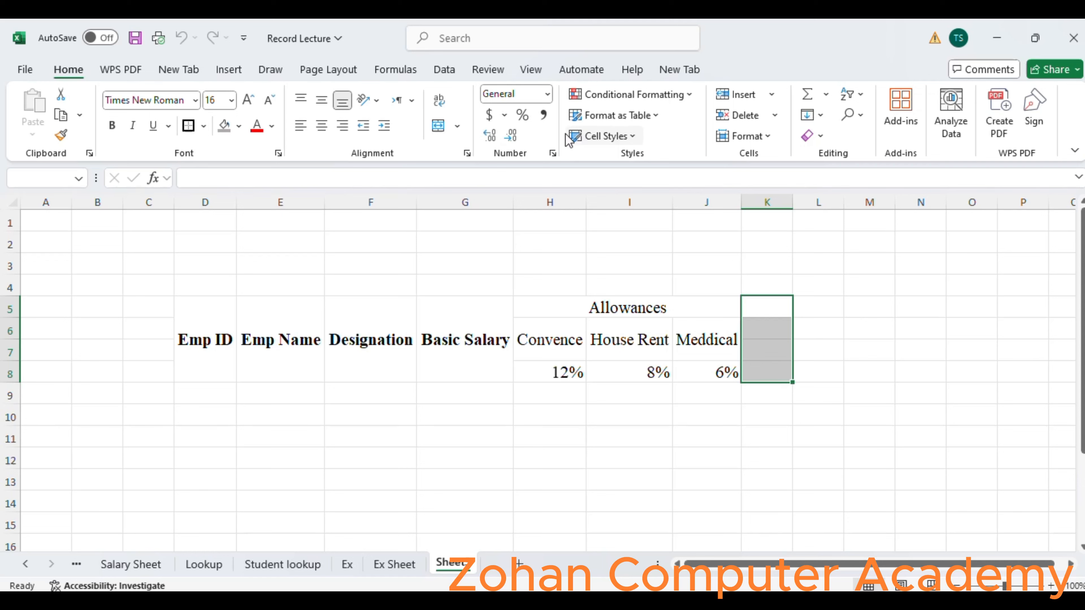
pyautogui.click(437, 132)
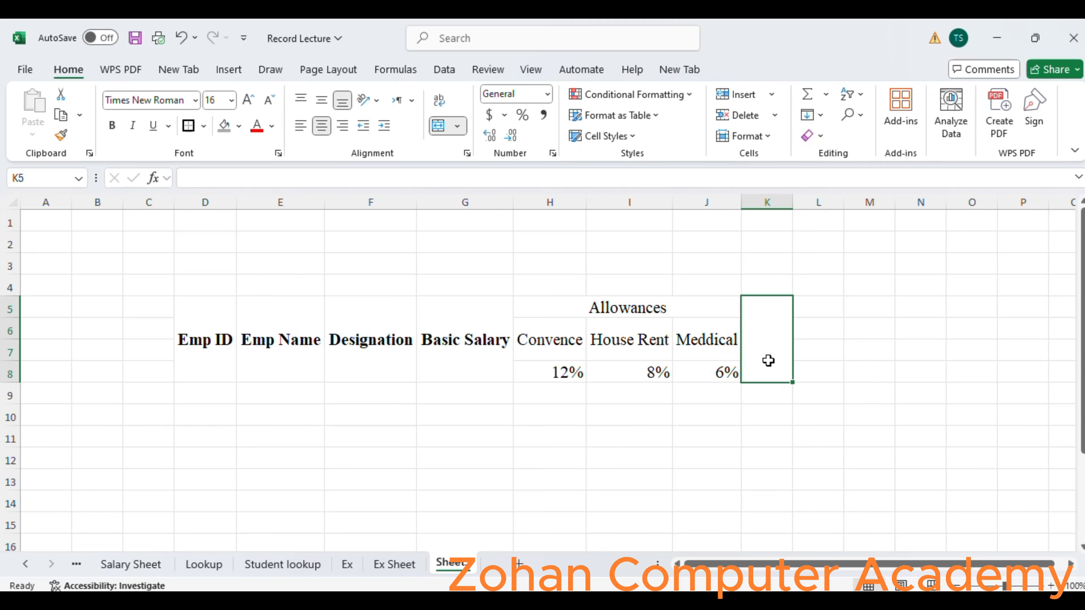
pyautogui.write('Gross')
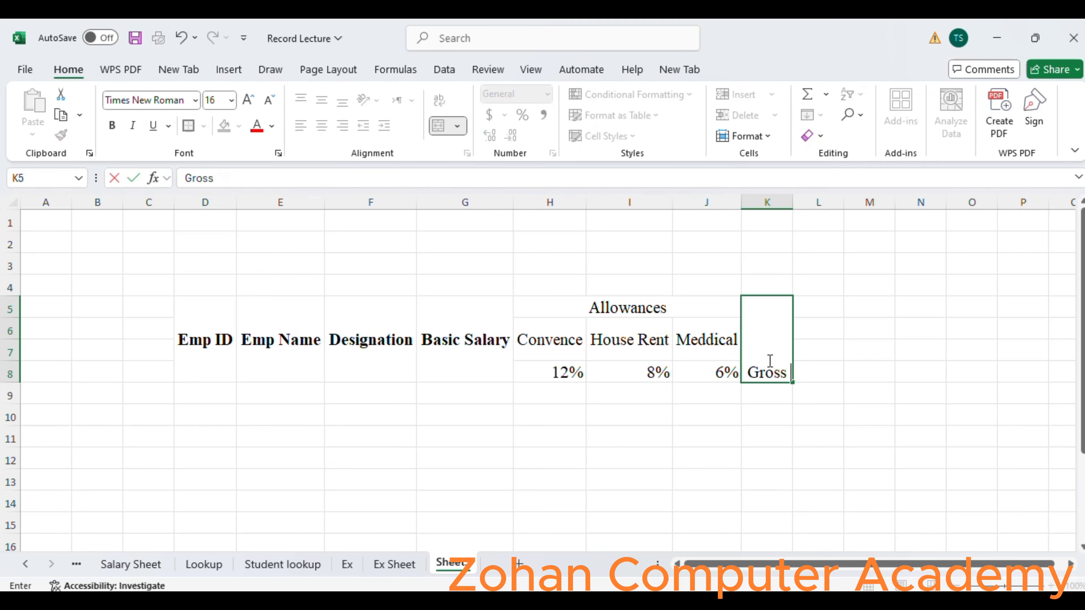
pyautogui.write(' Salary')
pyautogui.press('Tab')
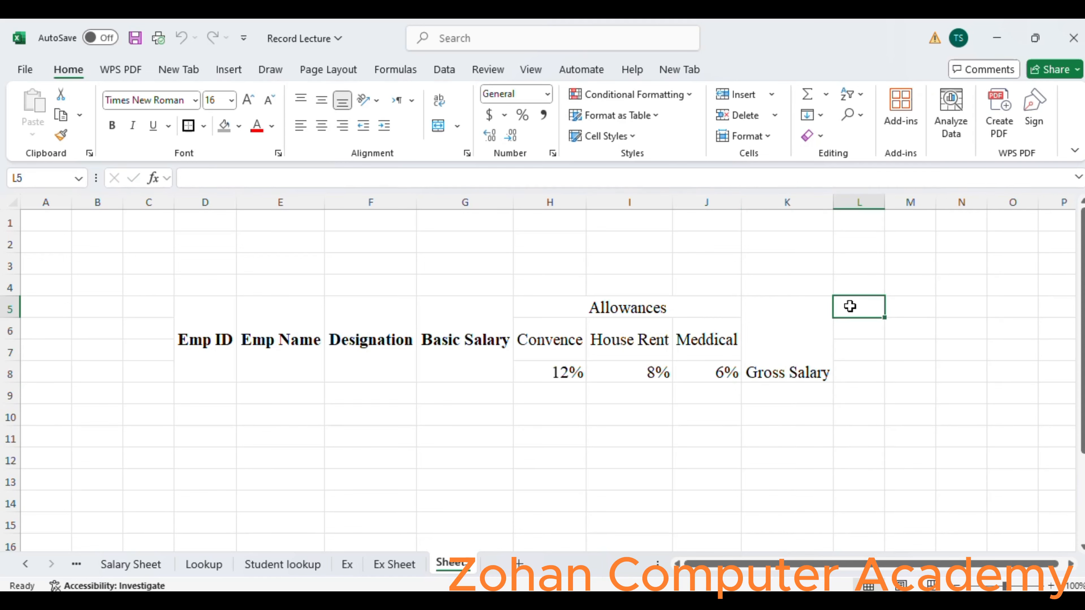
# Merge and center L5:L7 and enter the heading Income Tax in it.
pyautogui.moveTo(850, 306); pyautogui.dragTo(859, 346)
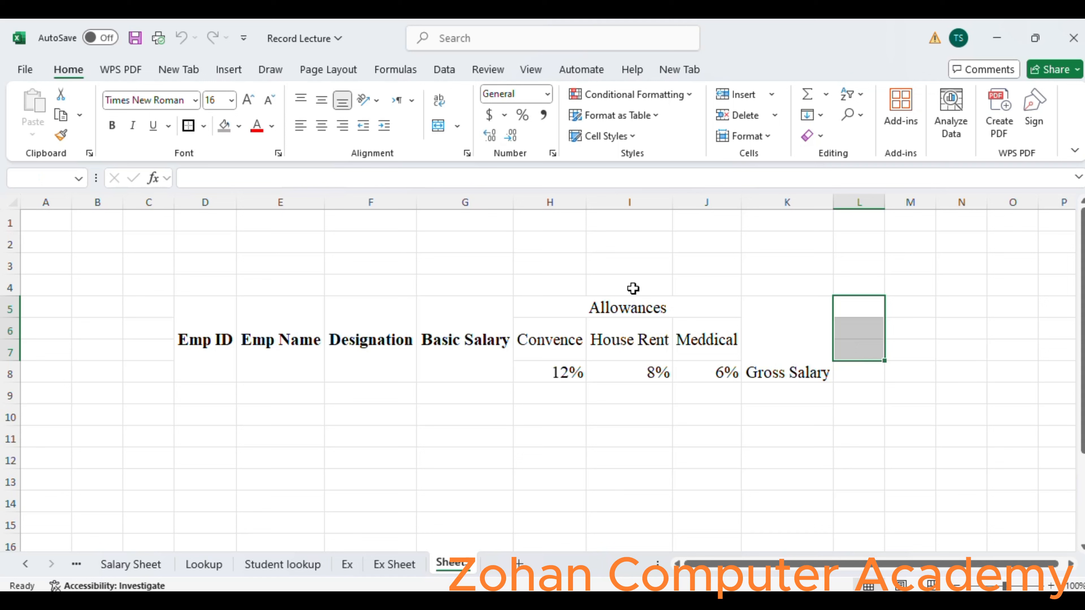
pyautogui.click(438, 125)
pyautogui.write('I')
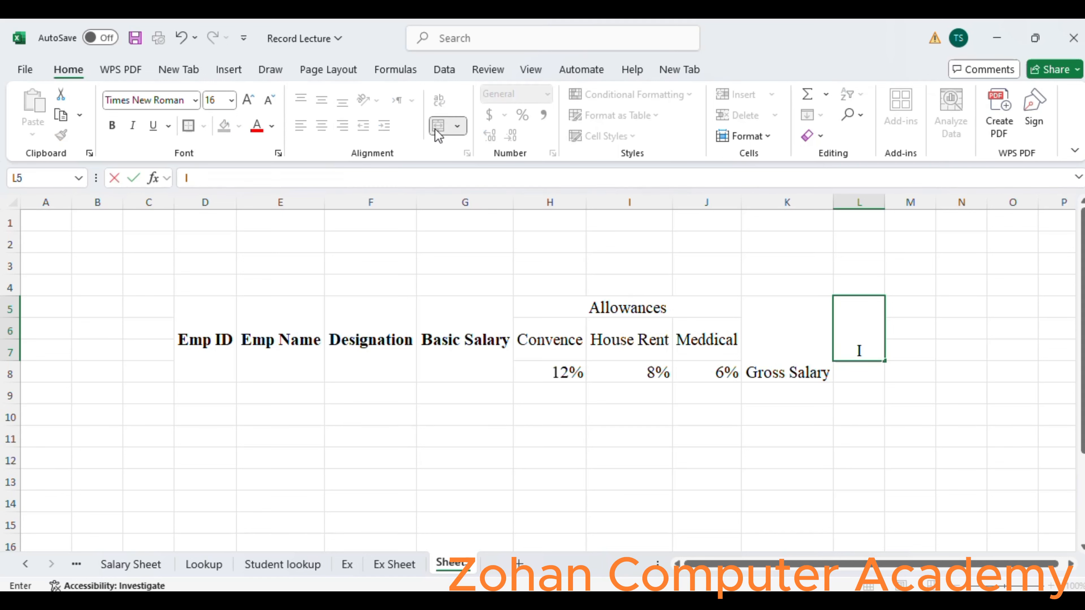
pyautogui.write('ncome')
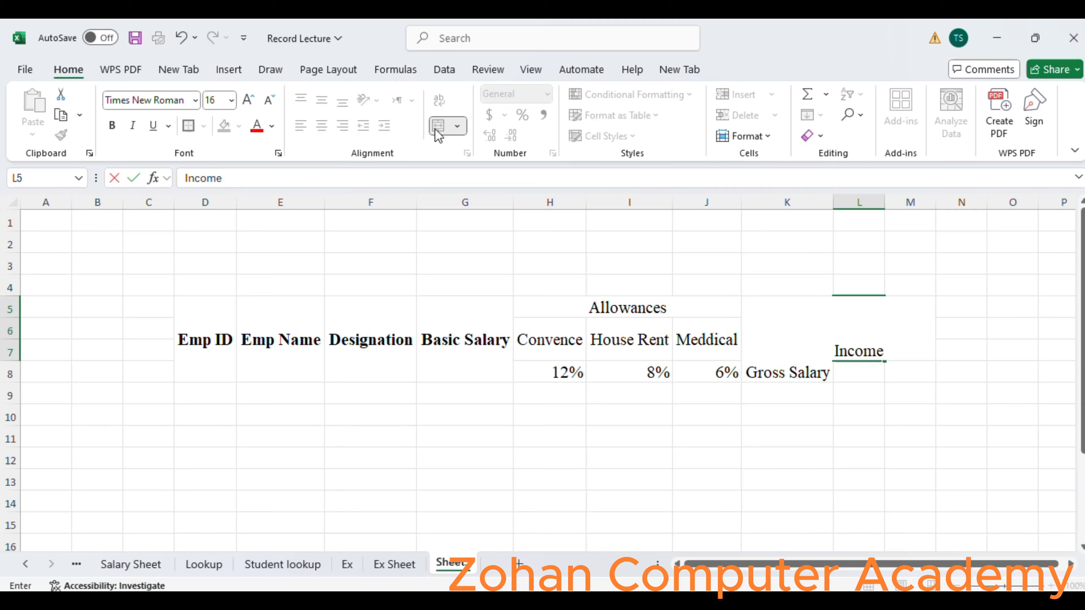
pyautogui.write(' Tax')
pyautogui.press('Return')
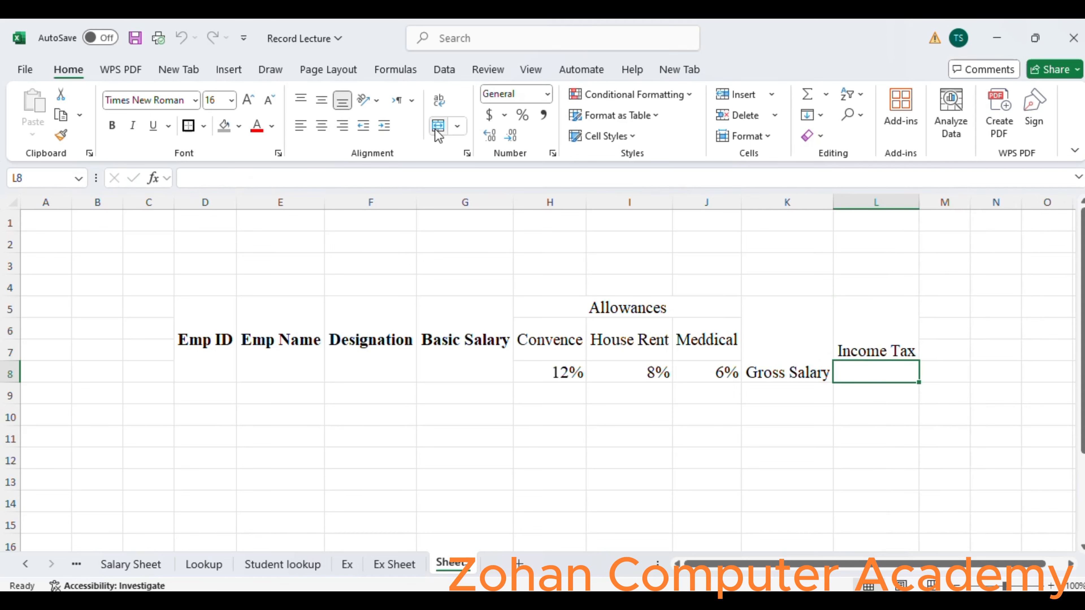
# Enter the 7% tax rate in L8 under the Income Tax heading.
pyautogui.write('&%')
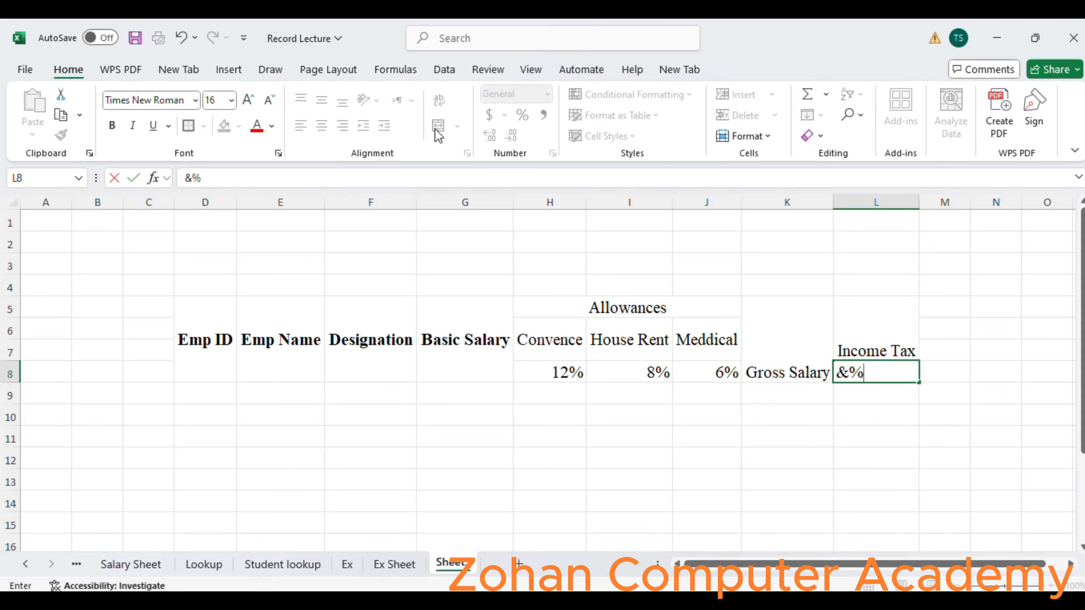
pyautogui.press('BackSpace')
pyautogui.press('BackSpace')
pyautogui.write('7%')
pyautogui.press('Tab')
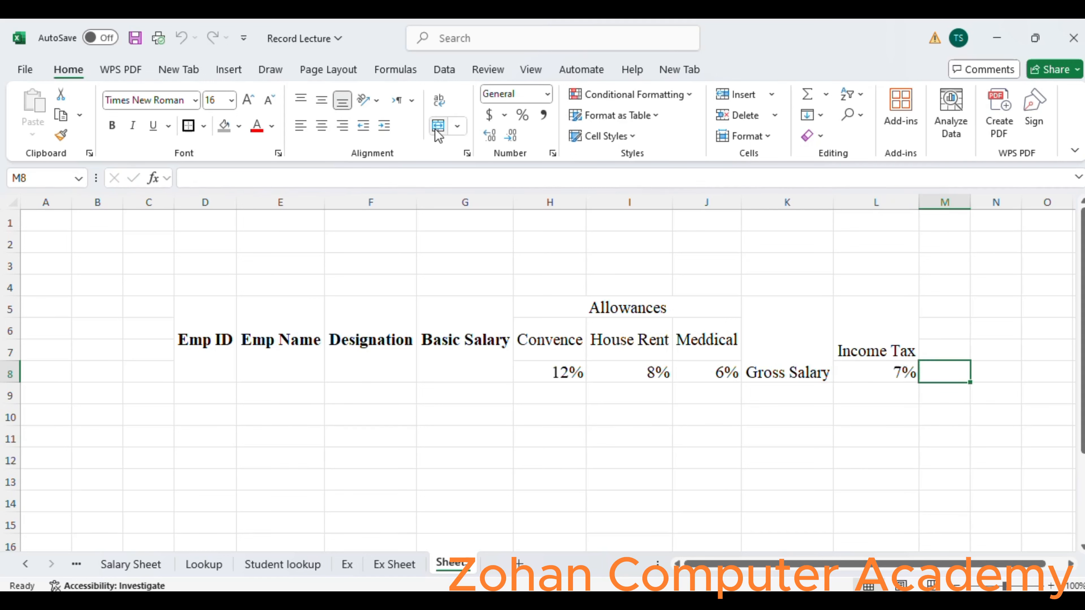
# Merge and center M5:M7 and enter the heading Net Salary in it.
pyautogui.press('Up')
pyautogui.press('Up')
pyautogui.press('Up')
pyautogui.hotkey('shift', 'Down')
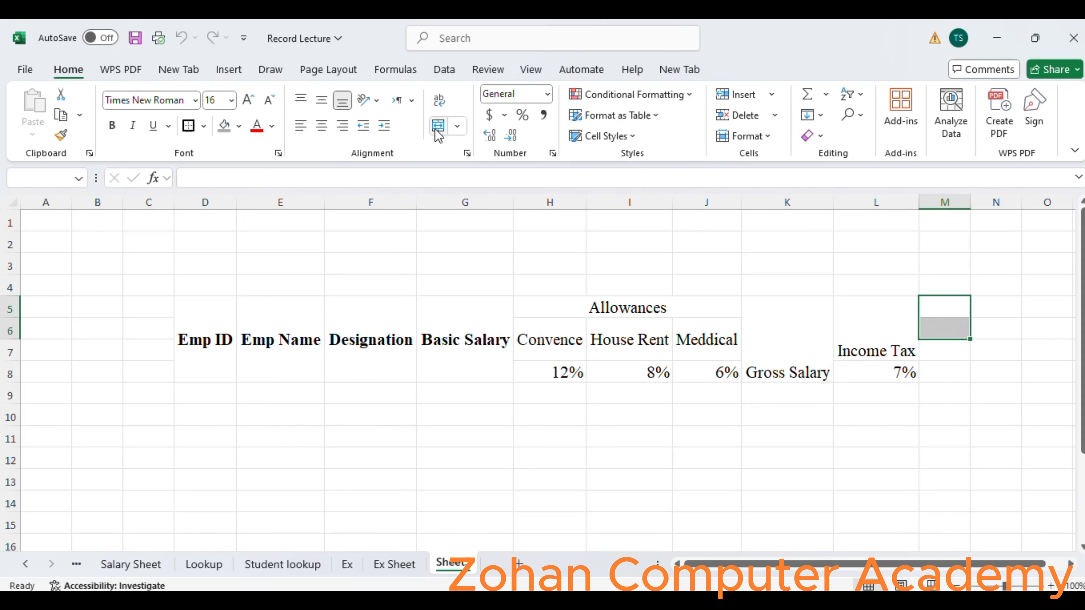
pyautogui.hotkey('shift', 'Down')
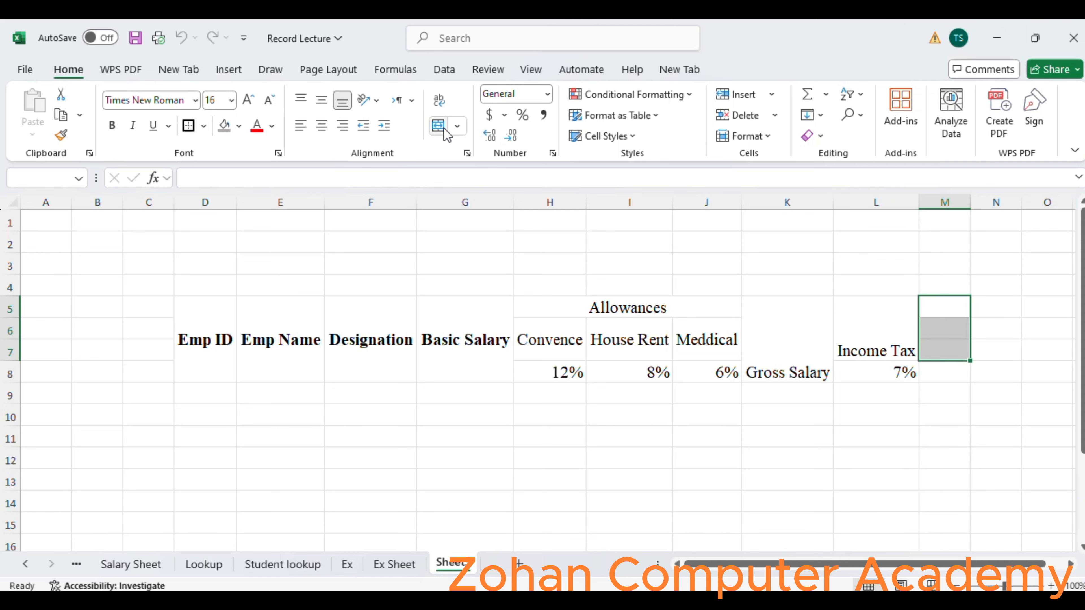
pyautogui.click(444, 131)
pyautogui.write('Net')
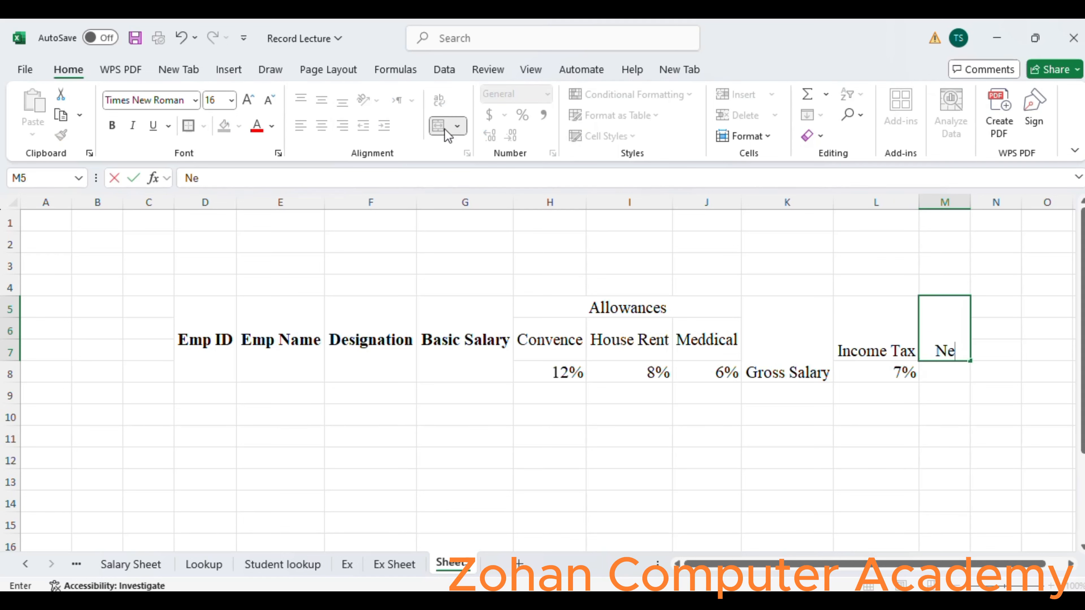
pyautogui.write('lary')
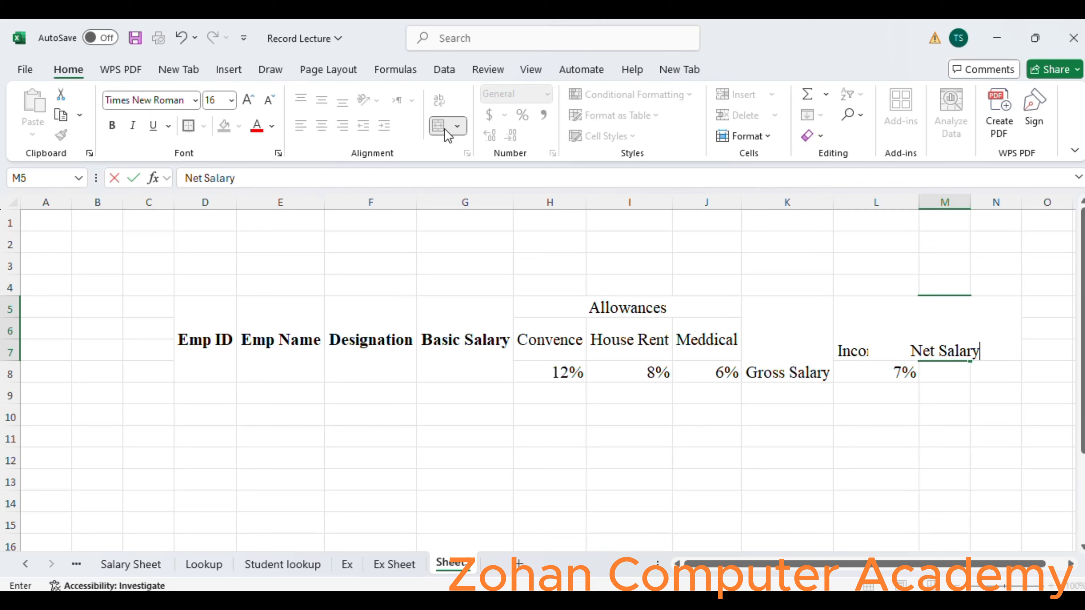
pyautogui.press('Return')
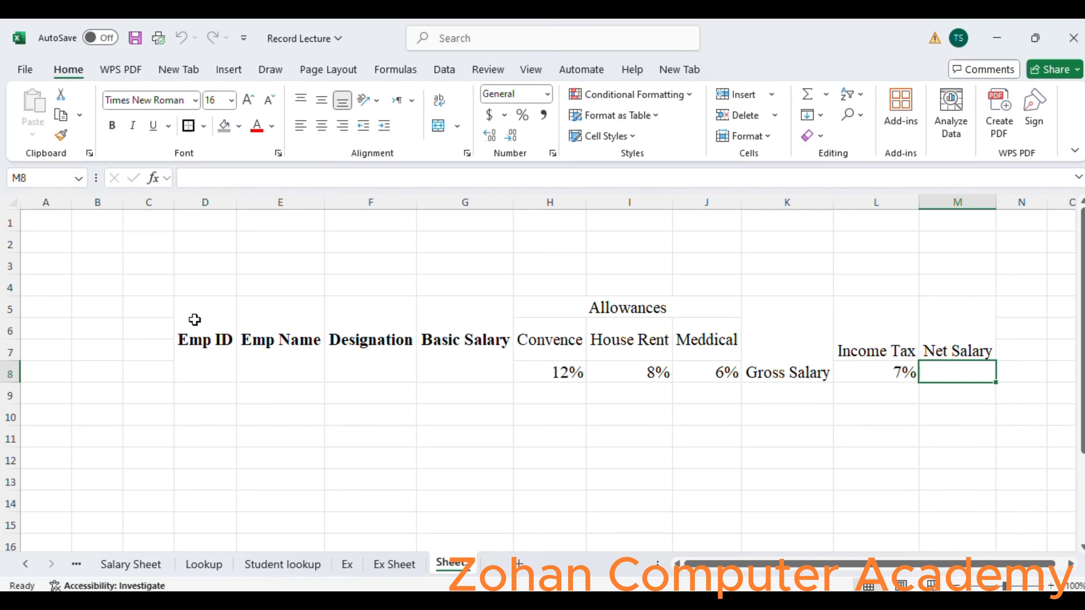
# Apply all borders to the header range D5:M8 and give it a thick outside border.
pyautogui.moveTo(204, 319); pyautogui.dragTo(963, 367)
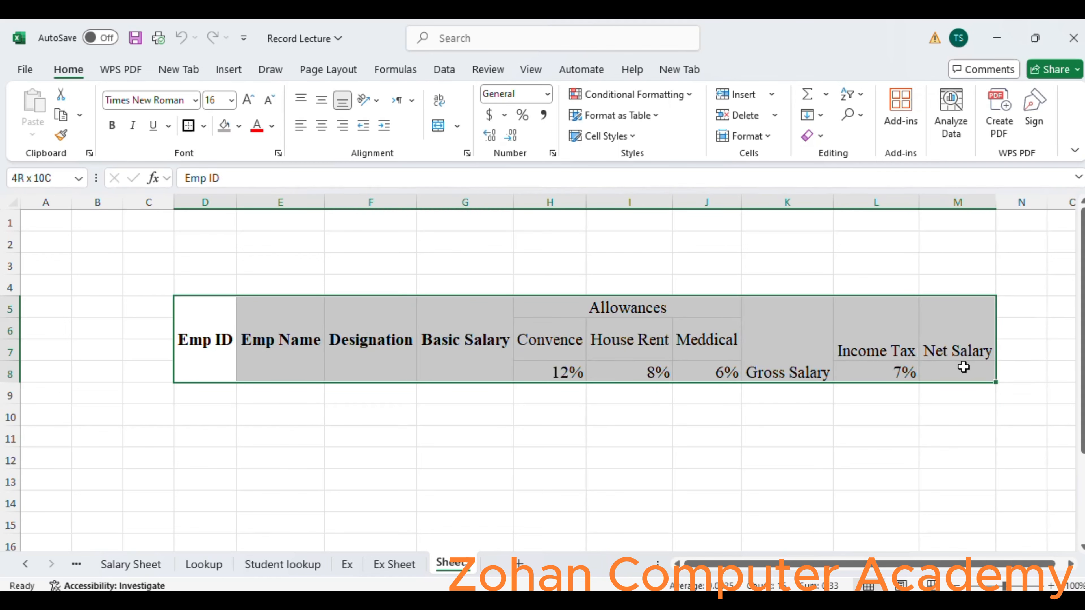
pyautogui.click(205, 126)
pyautogui.click(242, 285)
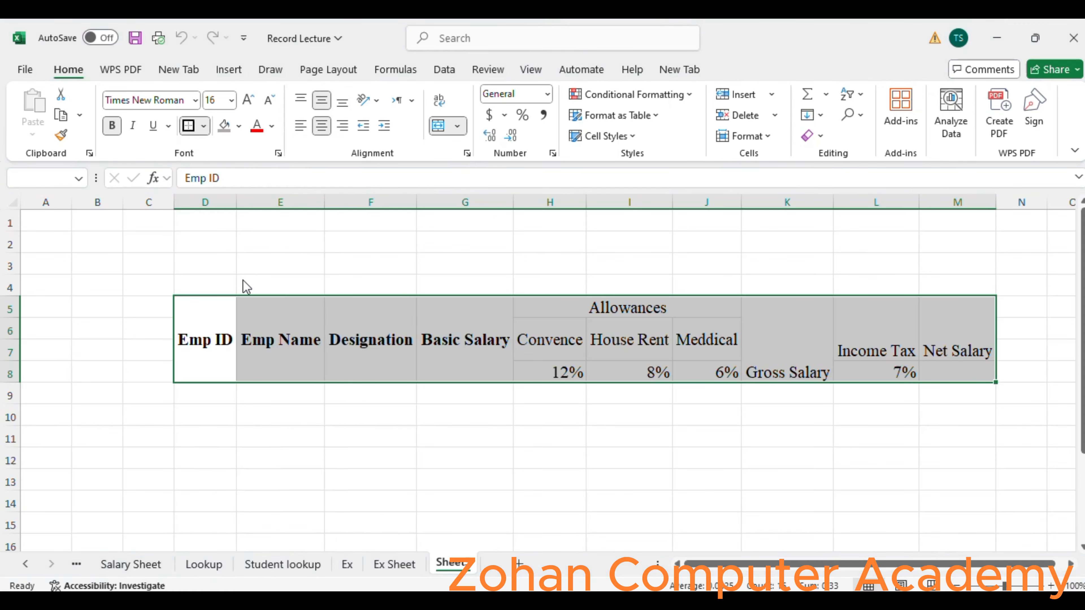
pyautogui.click(204, 127)
pyautogui.click(249, 335)
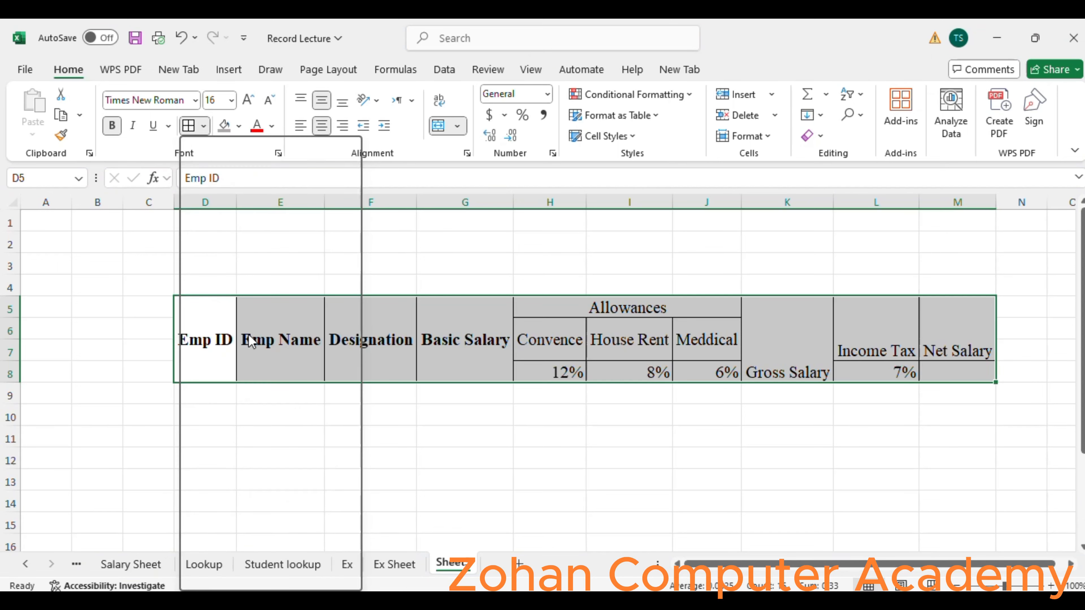
pyautogui.click(428, 404)
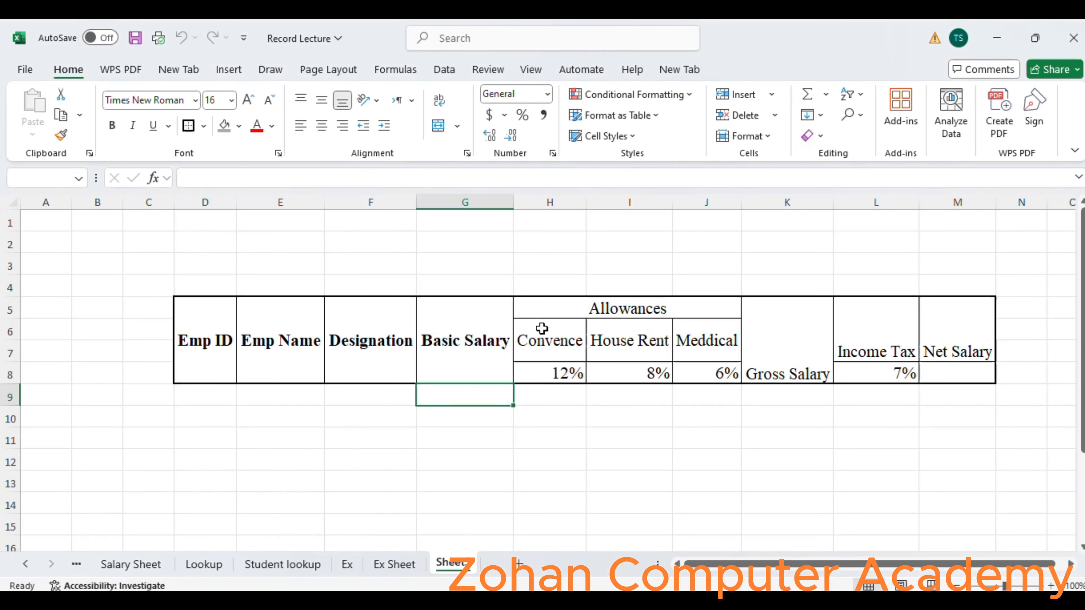
# Add thick outside borders around the Allowances heading H5:J5 and around the three allowance headings in H6:J7.
pyautogui.click(540, 306)
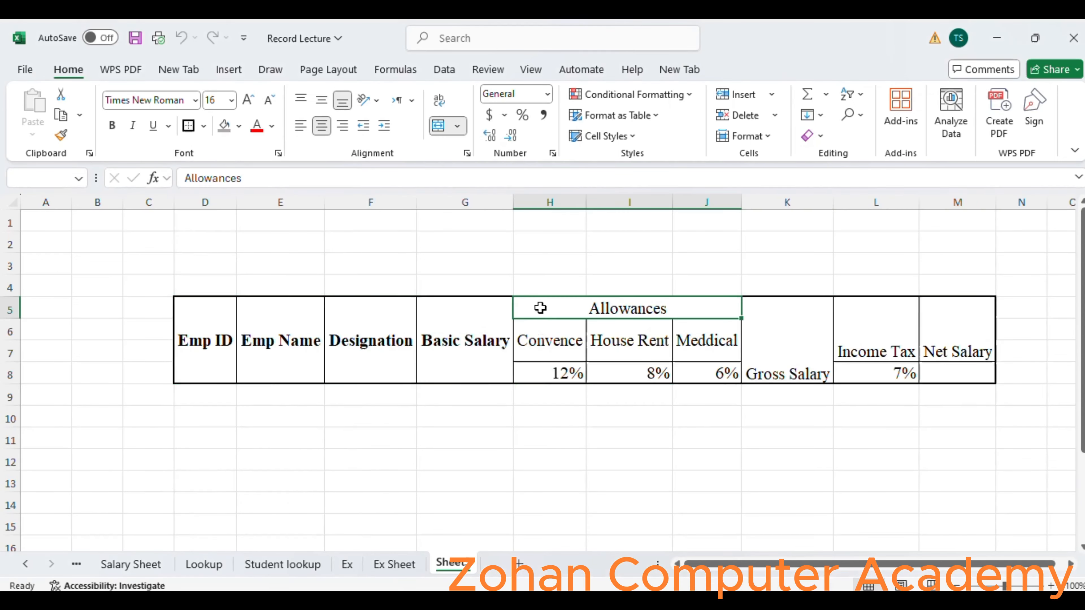
pyautogui.click(189, 125)
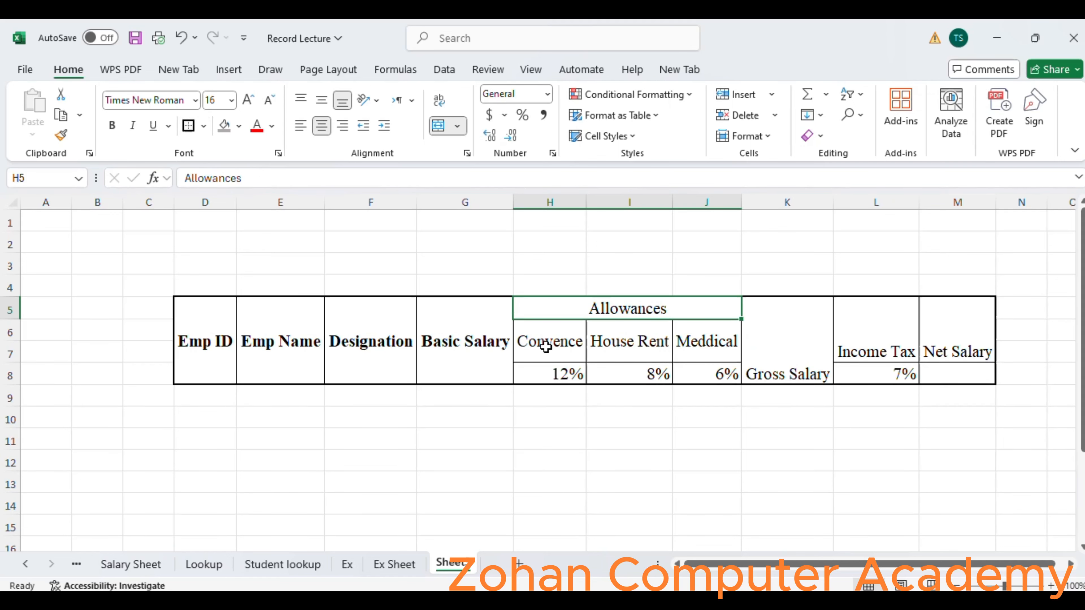
pyautogui.moveTo(568, 350); pyautogui.dragTo(685, 349)
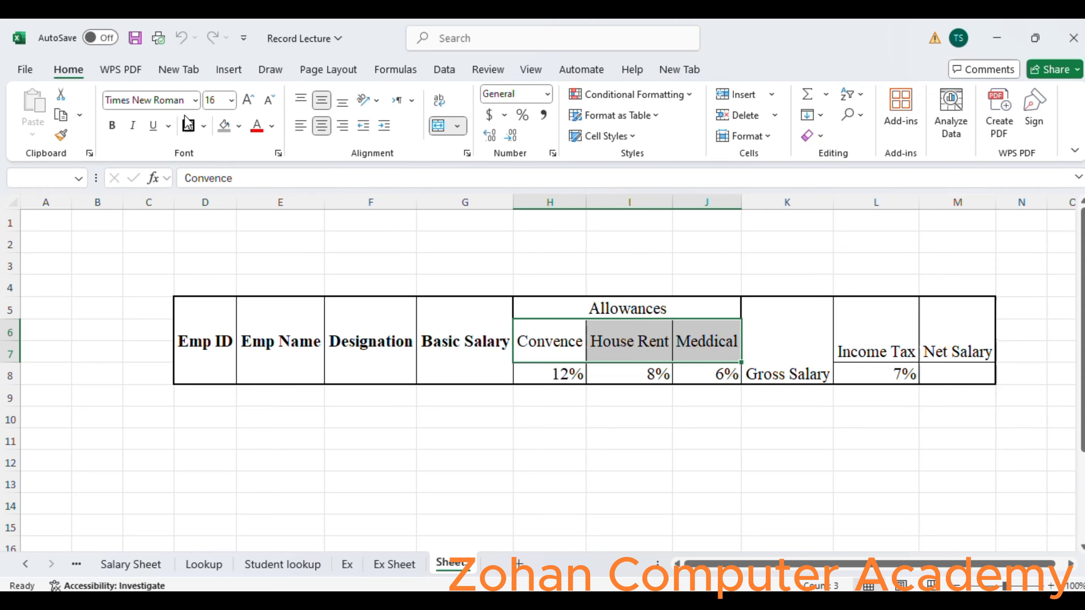
pyautogui.click(188, 125)
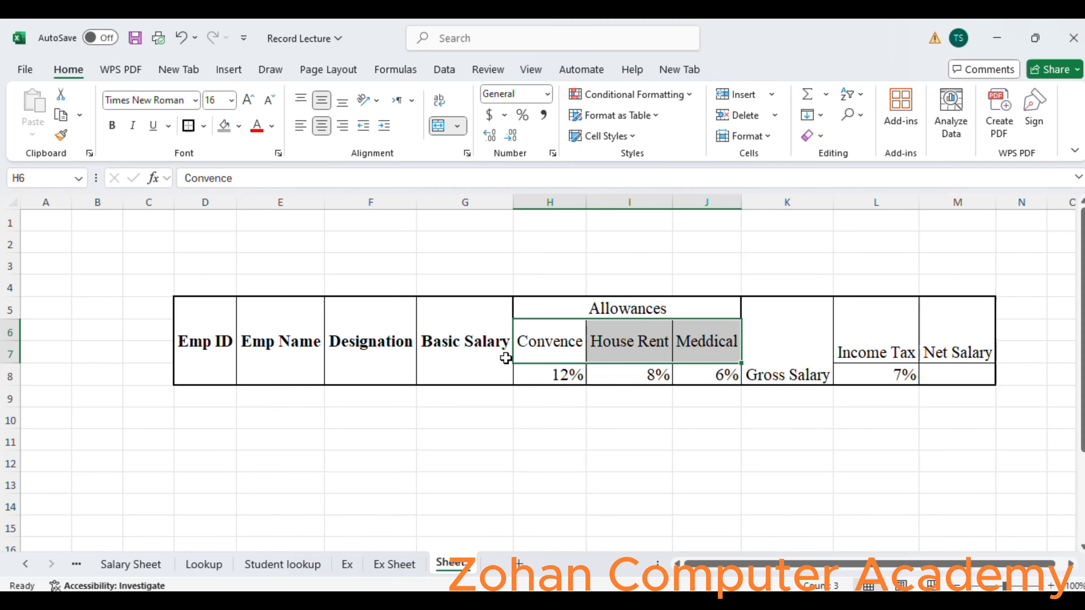
pyautogui.moveTo(564, 376); pyautogui.dragTo(750, 375)
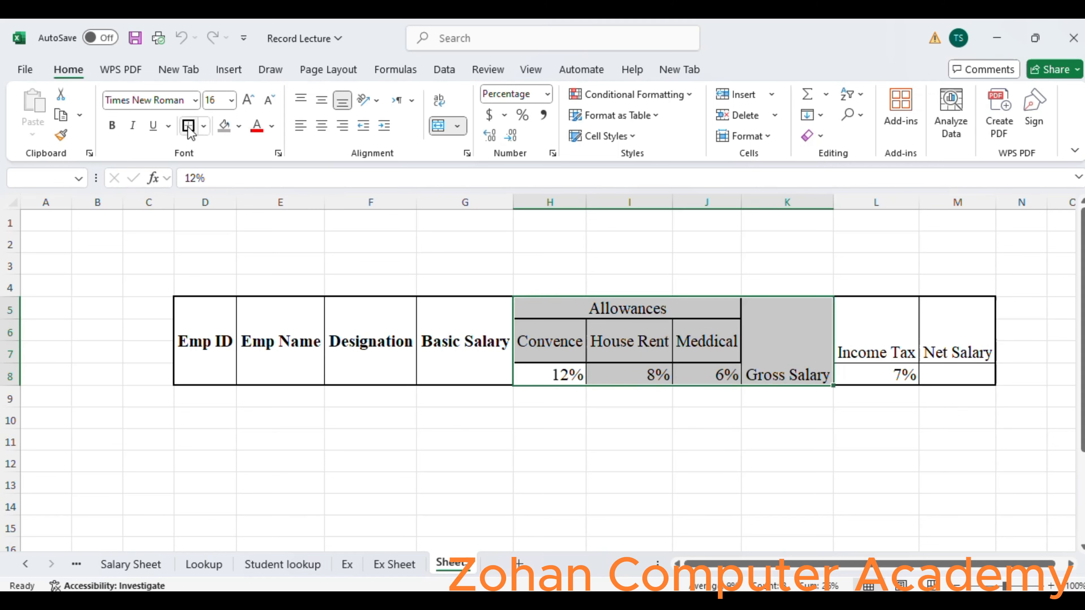
pyautogui.click(359, 311)
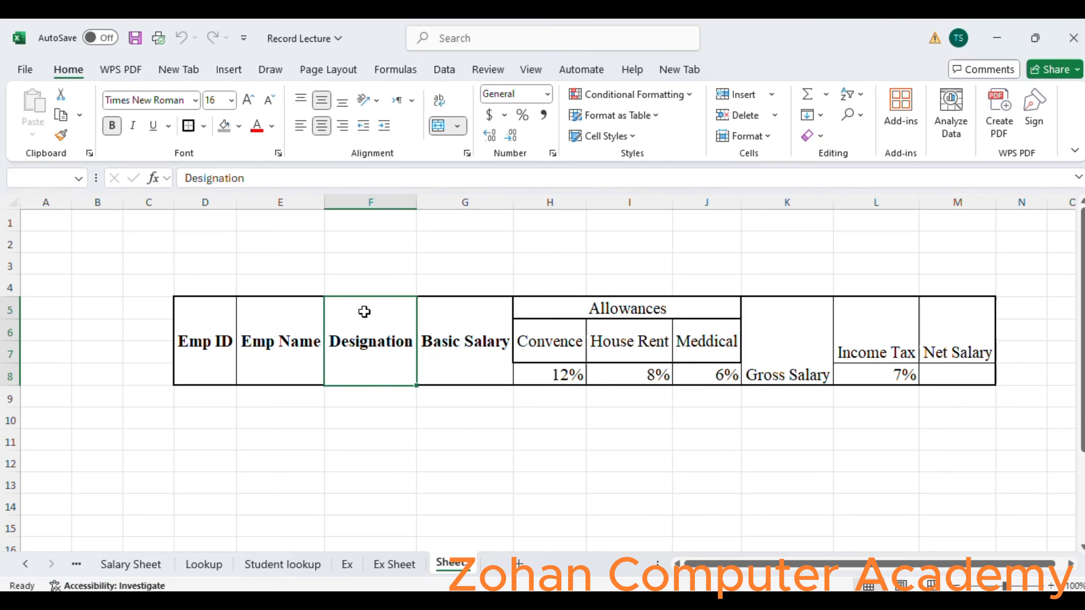
# Middle-align and bold the header cells from Allowances through Net Salary in H5:M8.
pyautogui.moveTo(554, 310); pyautogui.dragTo(954, 353)
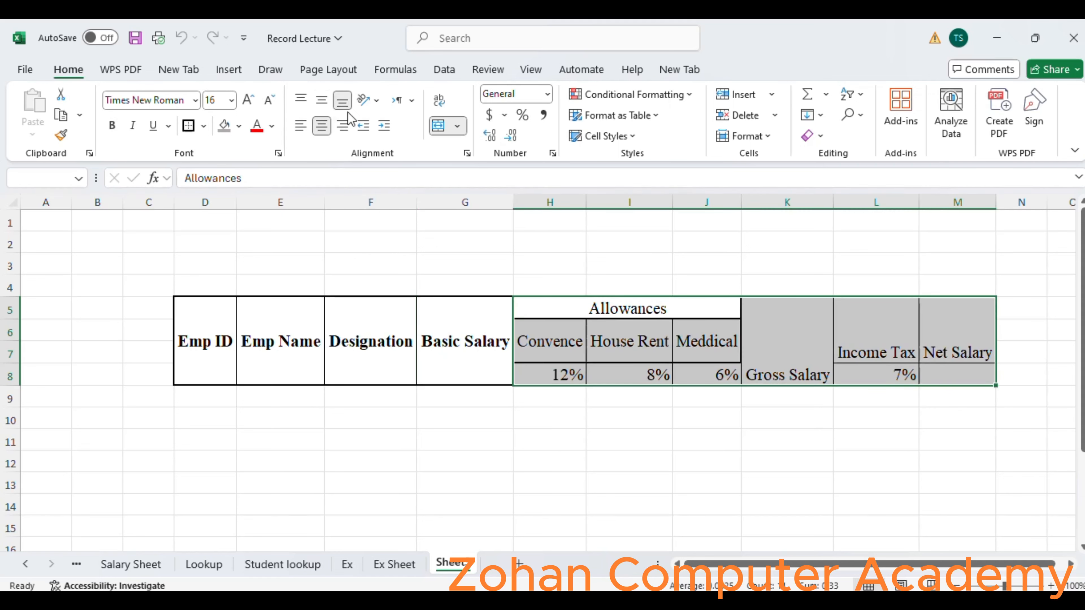
pyautogui.click(322, 103)
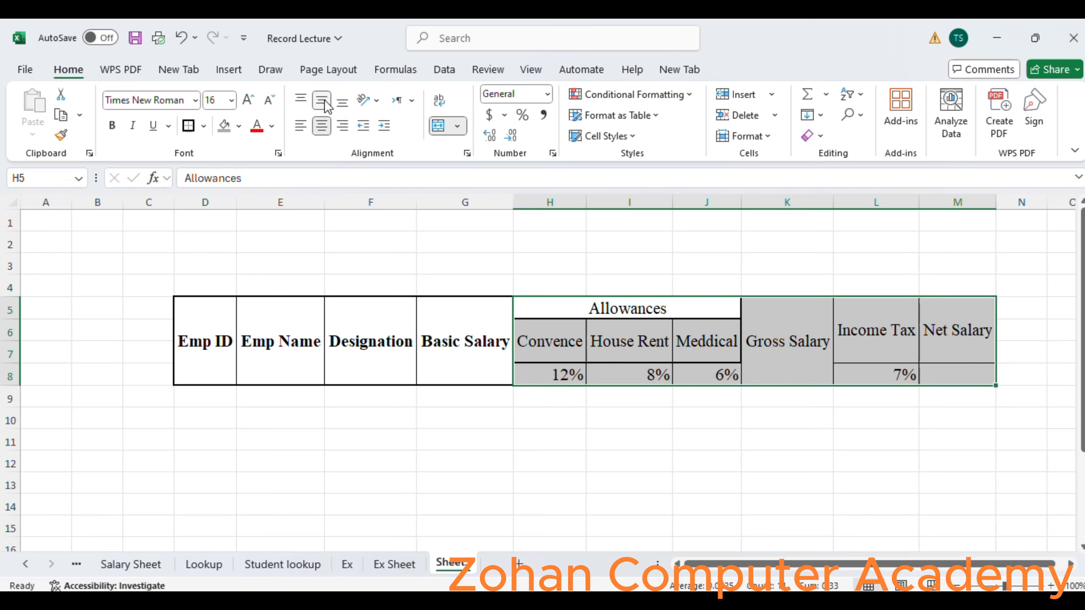
pyautogui.click(113, 128)
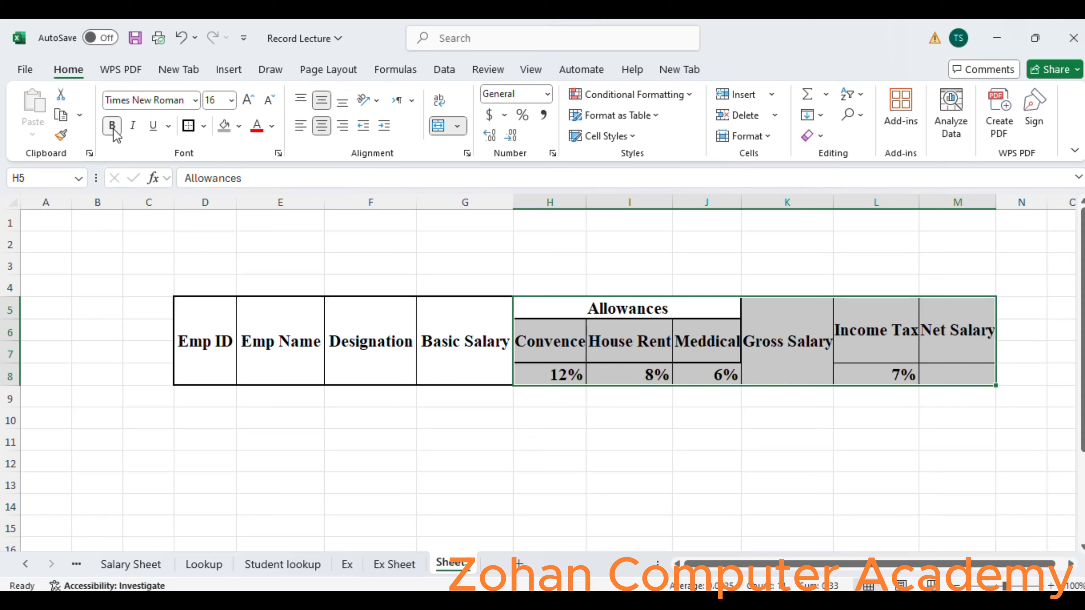
pyautogui.click(822, 435)
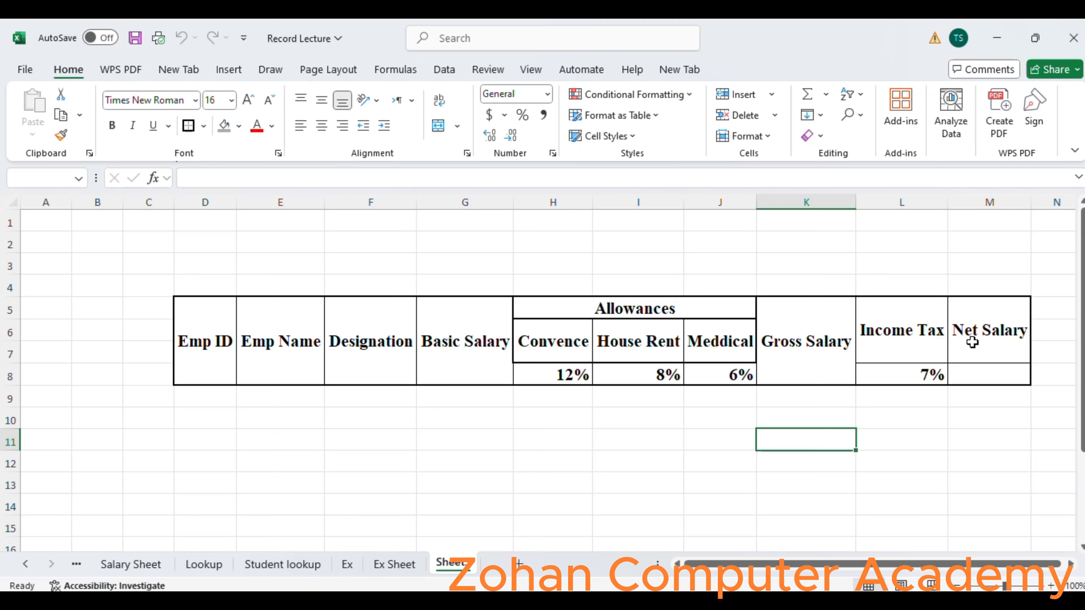
# Extend the merged and centered Net Salary heading to cover M5:M8.
pyautogui.moveTo(971, 339); pyautogui.dragTo(985, 364)
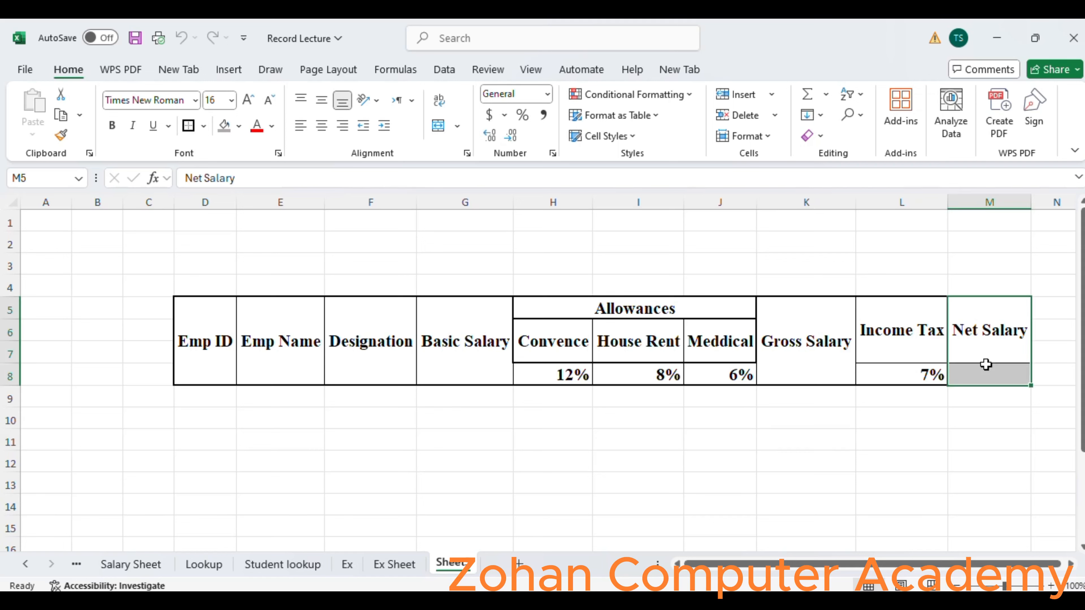
pyautogui.click(437, 132)
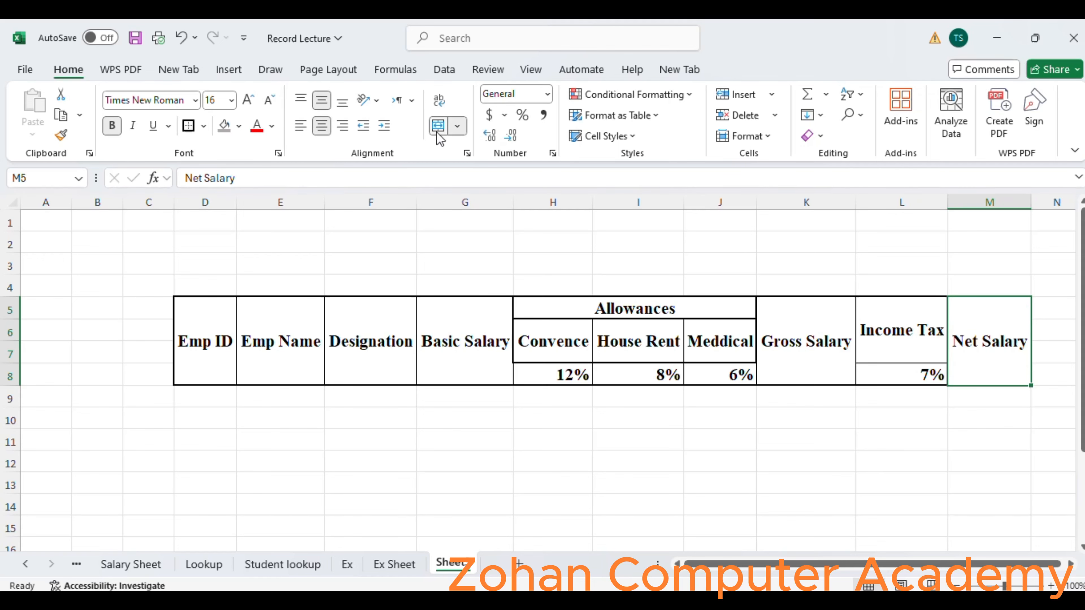
# Enter the first two consecutive employee IDs in D9 and D10 and fill the series down to D19.
pyautogui.moveTo(1079, 353); pyautogui.dragTo(1080, 378)
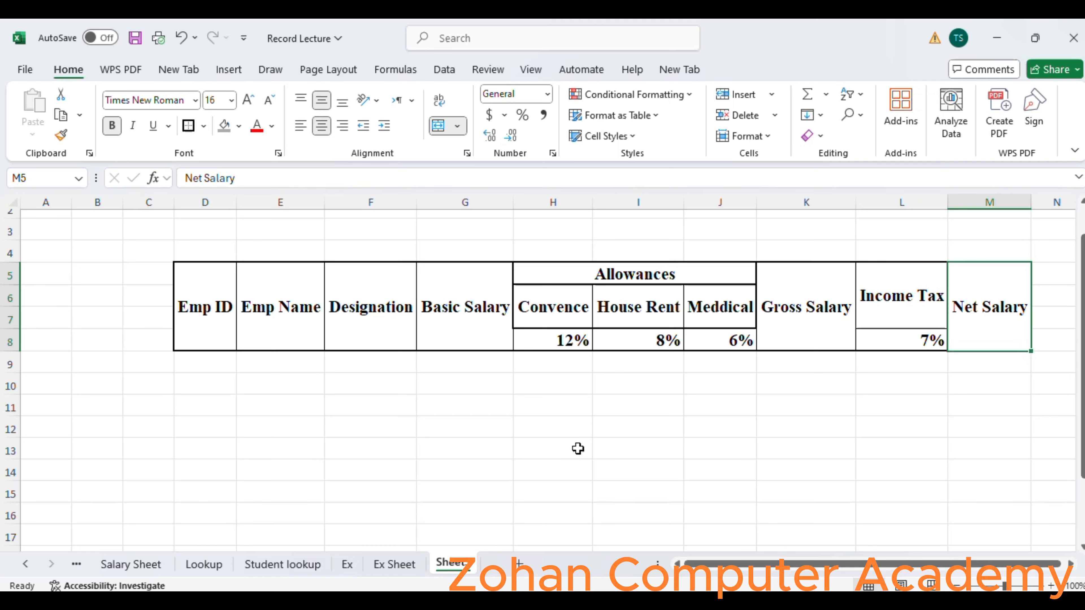
pyautogui.click(195, 364)
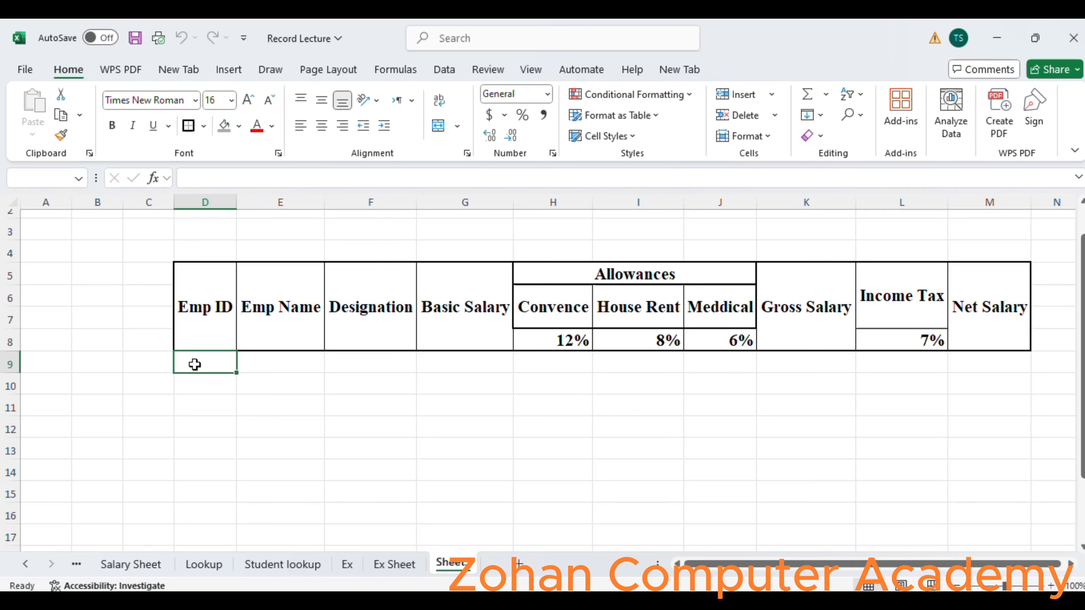
pyautogui.write('1210')
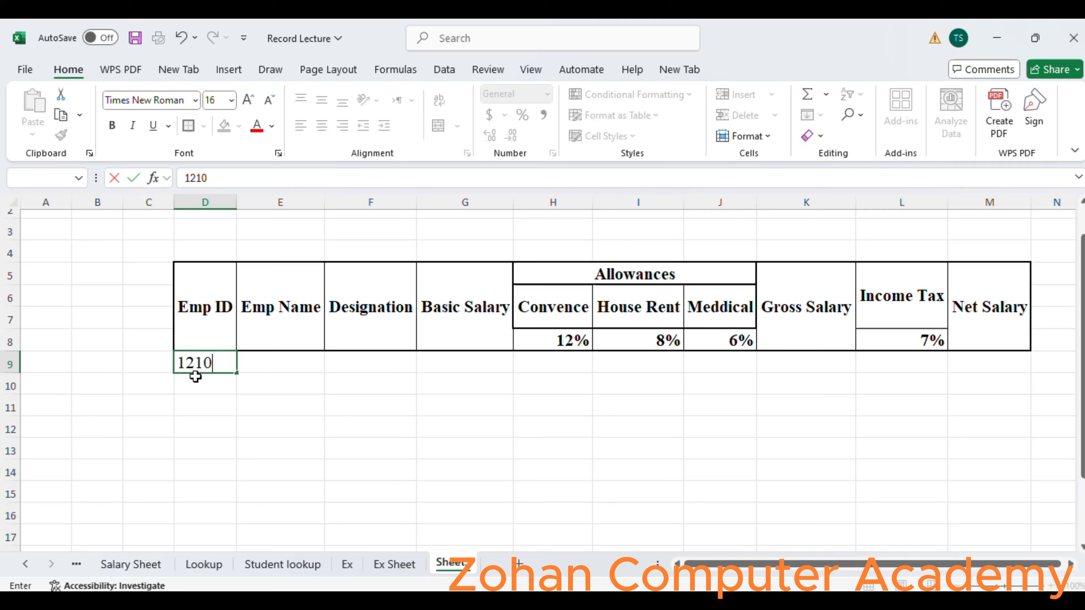
pyautogui.click(196, 377)
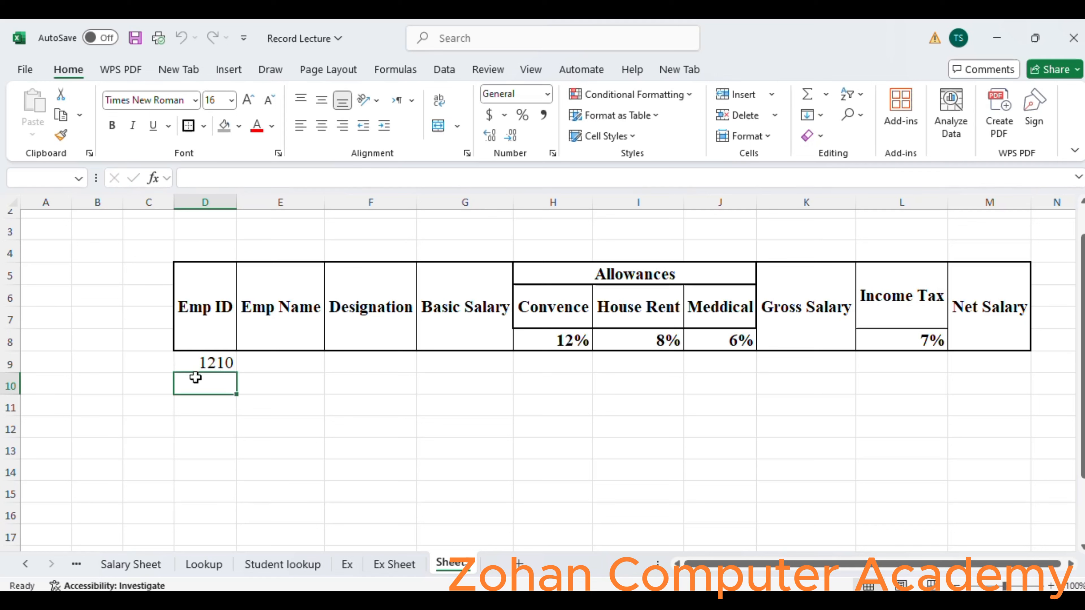
pyautogui.write('1211')
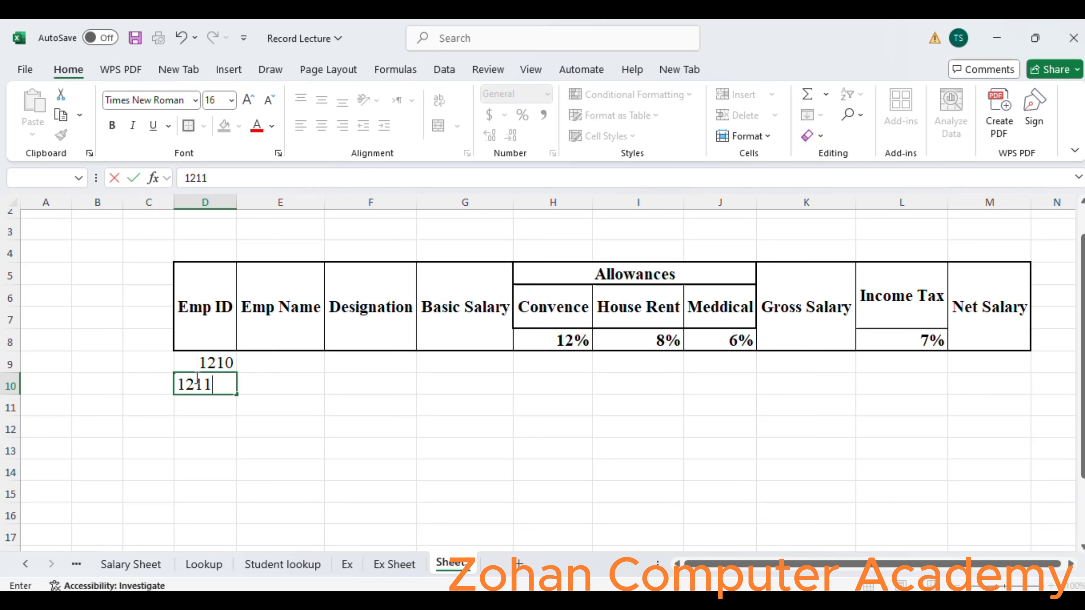
pyautogui.press('Up')
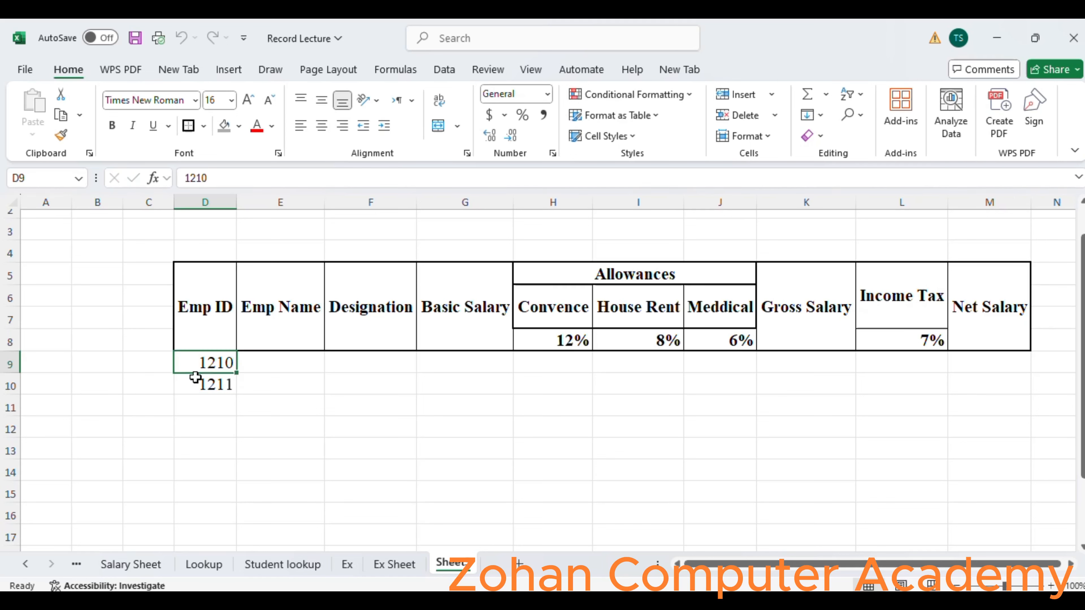
pyautogui.moveTo(195, 370); pyautogui.dragTo(234, 526)
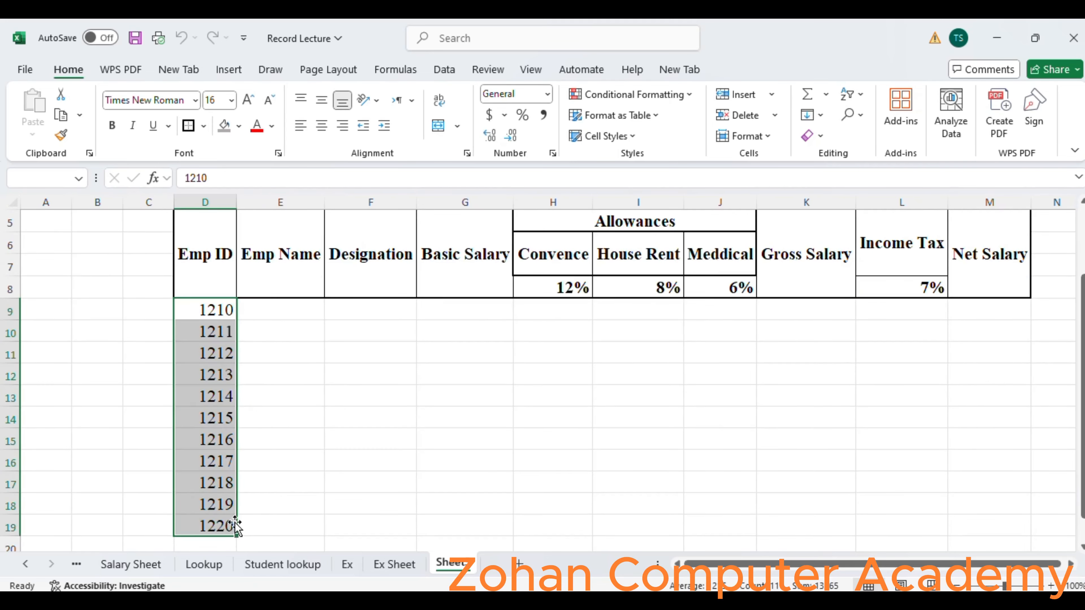
# Enter the names of the first six employees in the Emp Name column, cells E9:E14.
pyautogui.click(290, 312)
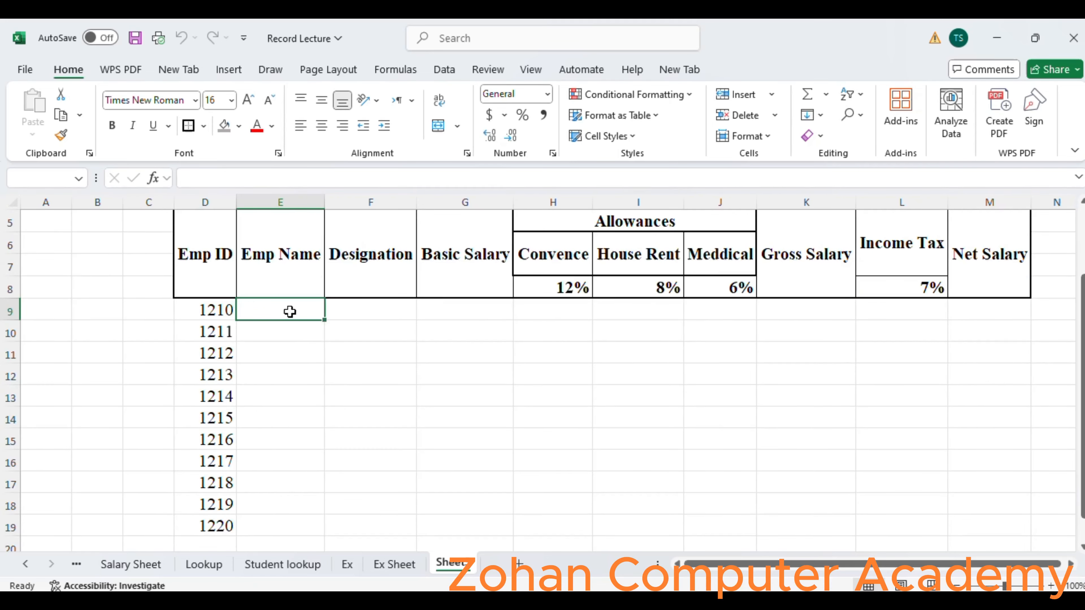
pyautogui.write('Eman')
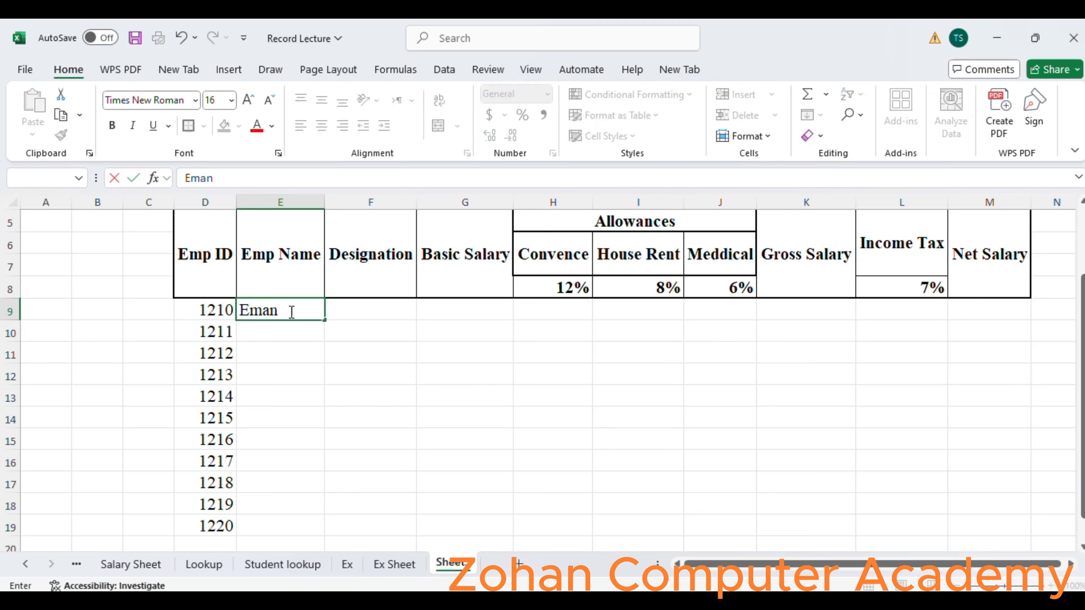
pyautogui.press('Return')
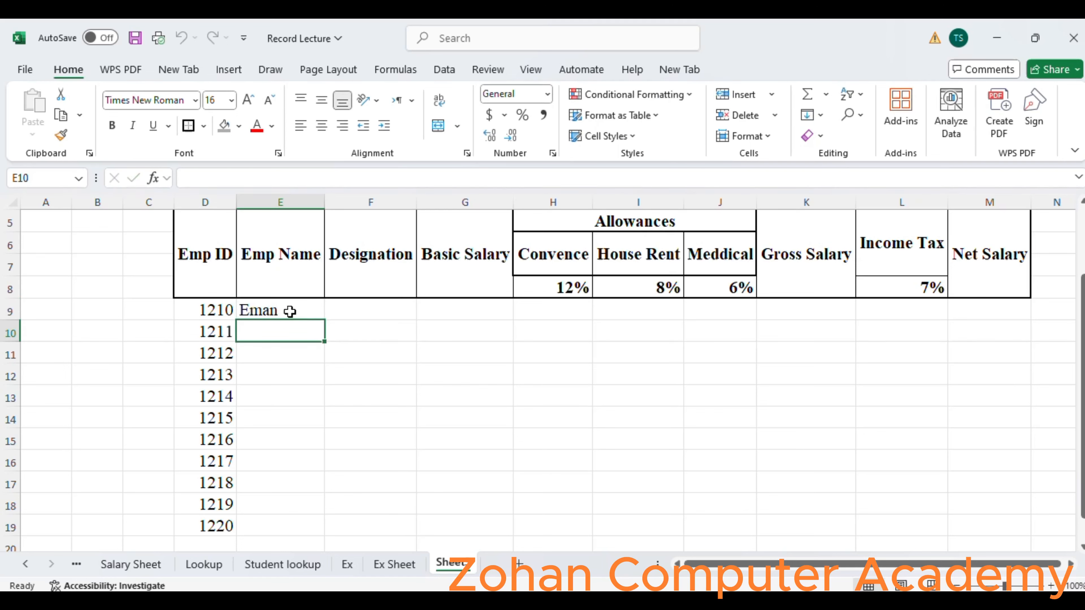
pyautogui.write('Ifra')
pyautogui.press('Return')
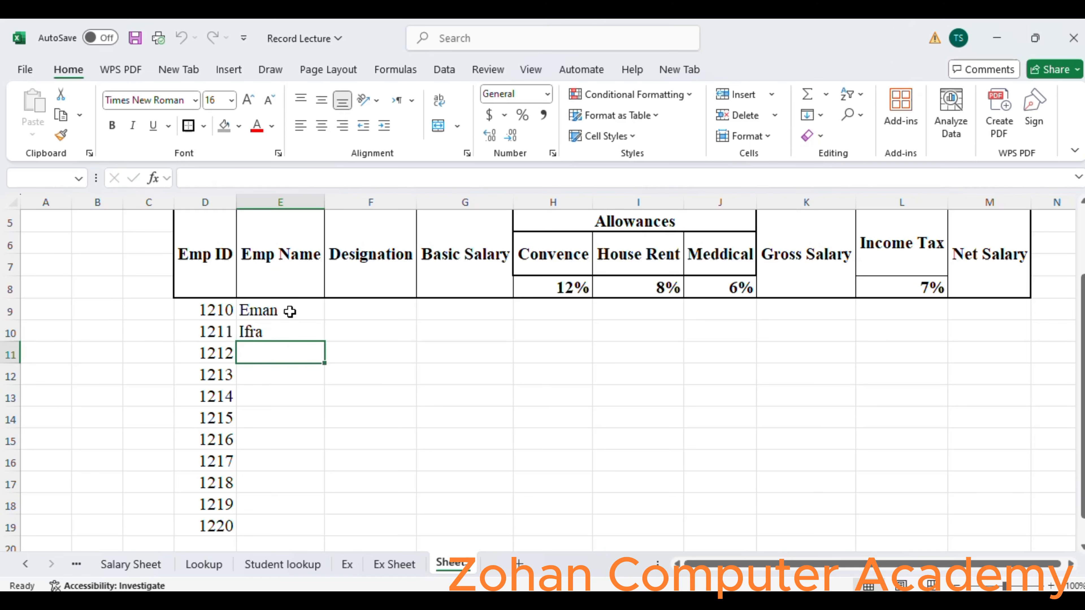
pyautogui.write('Arslan')
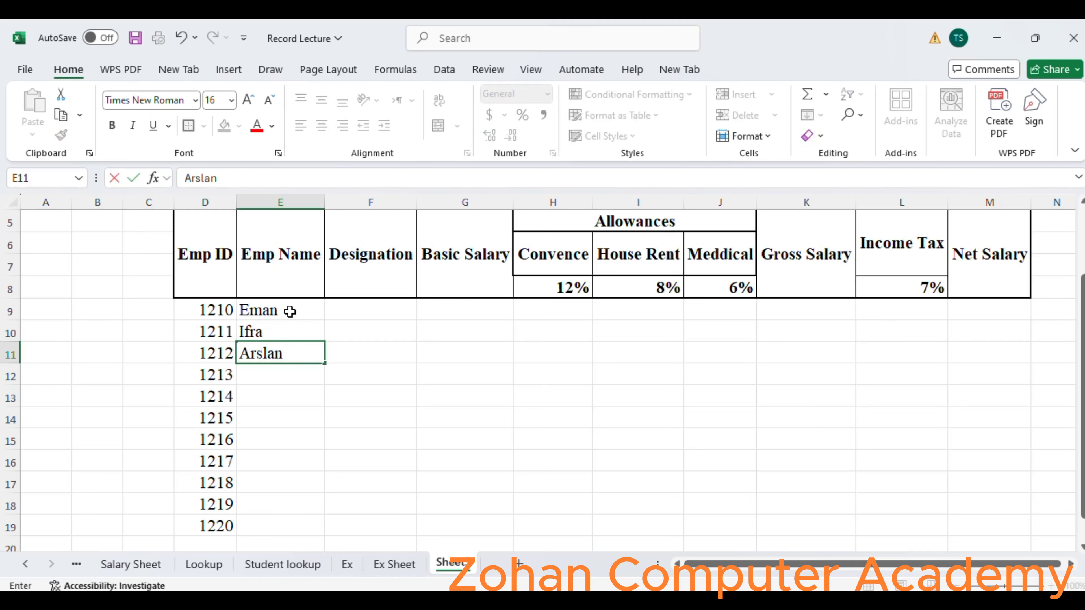
pyautogui.press('Return')
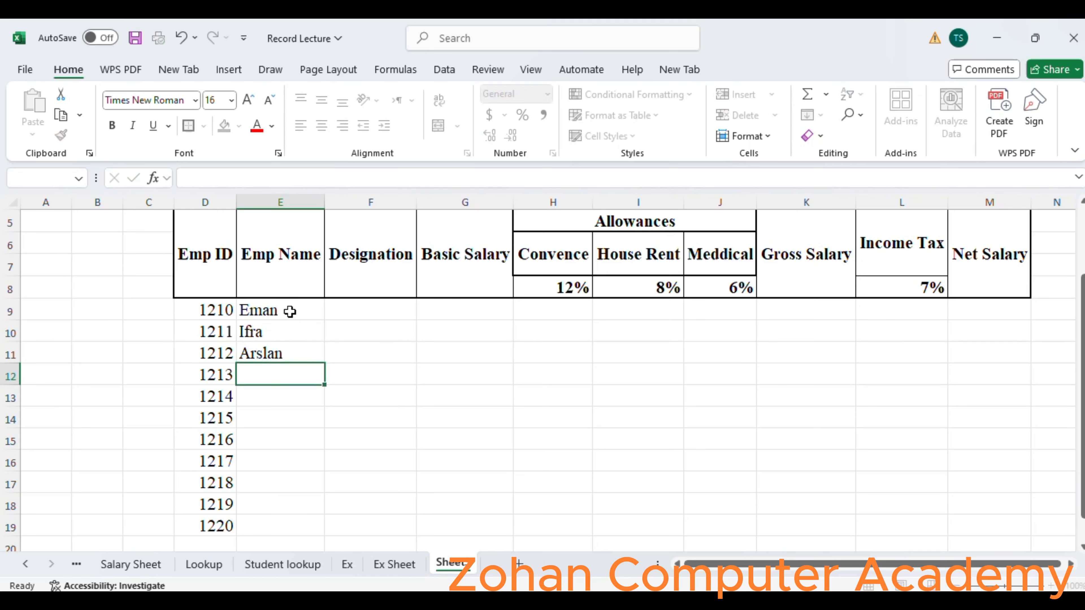
pyautogui.write('Kashif')
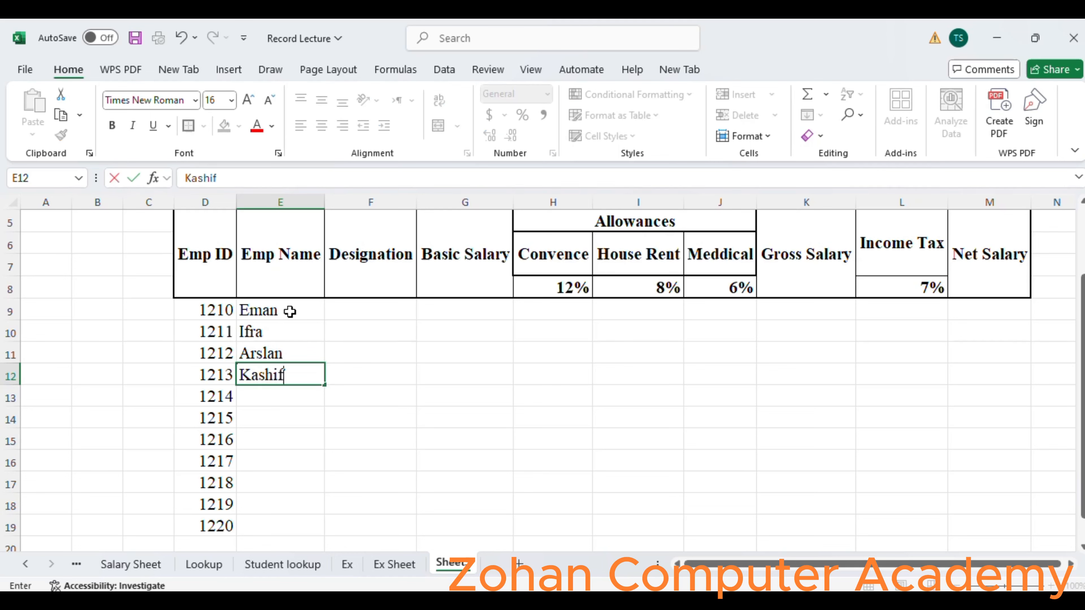
pyautogui.press('Return')
pyautogui.write('Mosa')
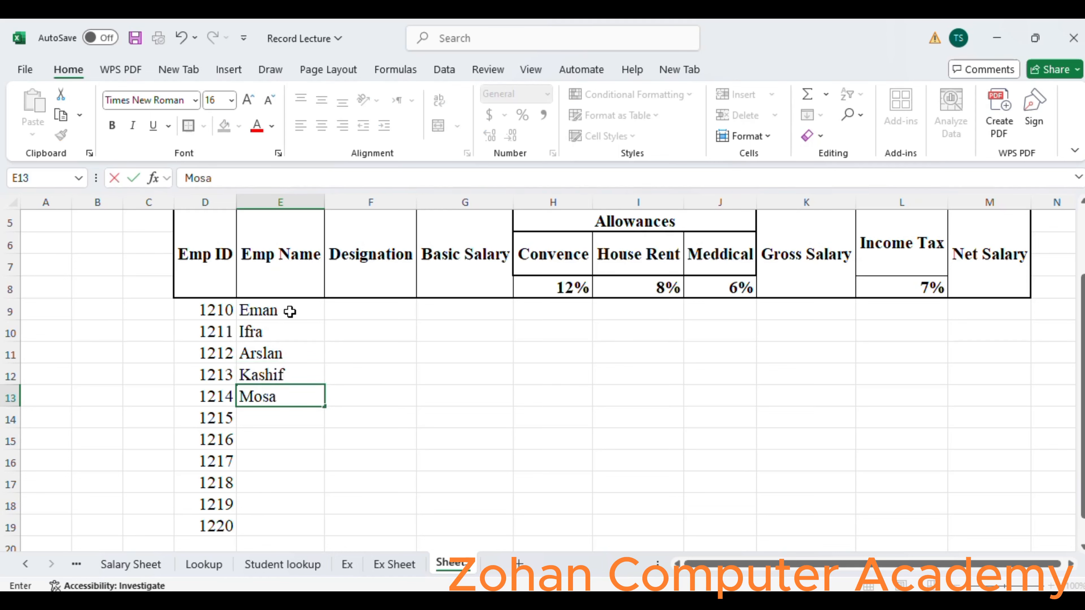
pyautogui.press('Return')
pyautogui.write('Fahad')
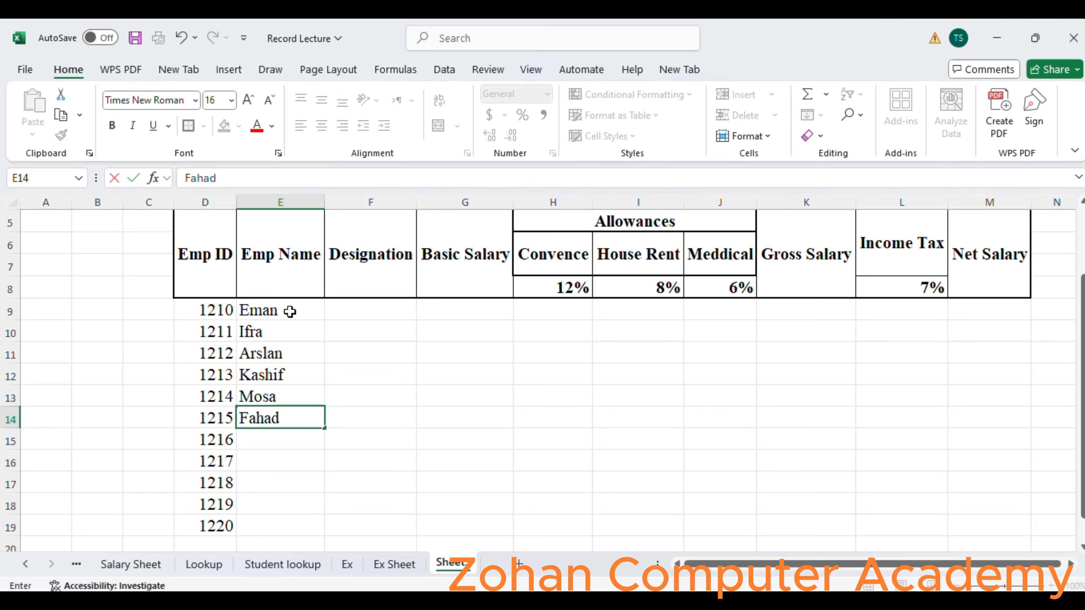
pyautogui.press('Return')
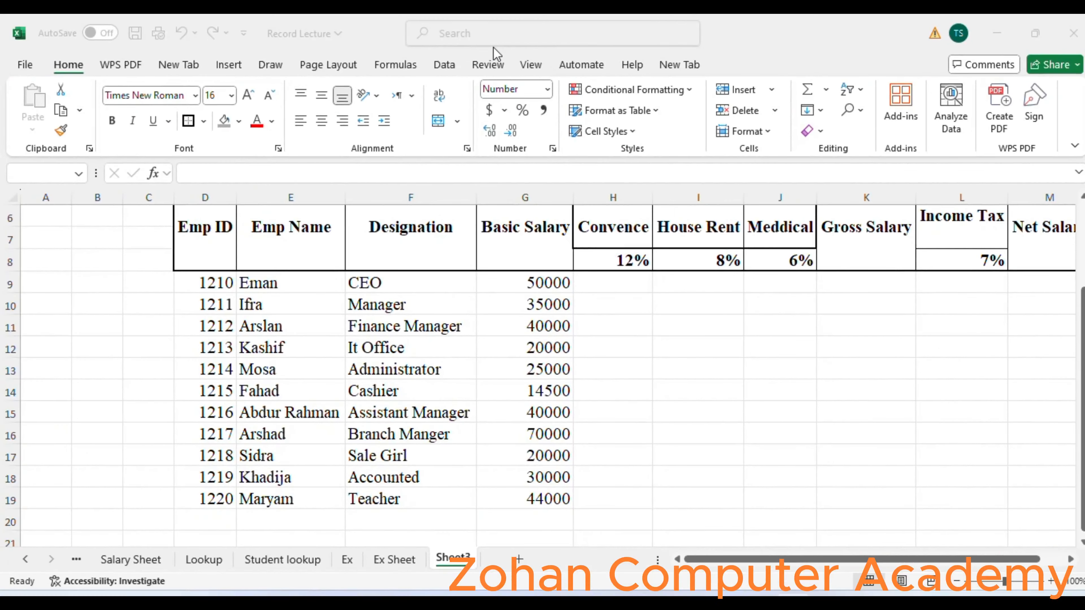
# Calculate the first employee's Convence allowance in H9 with the formula =G9*H8.
pyautogui.click(1083, 377)
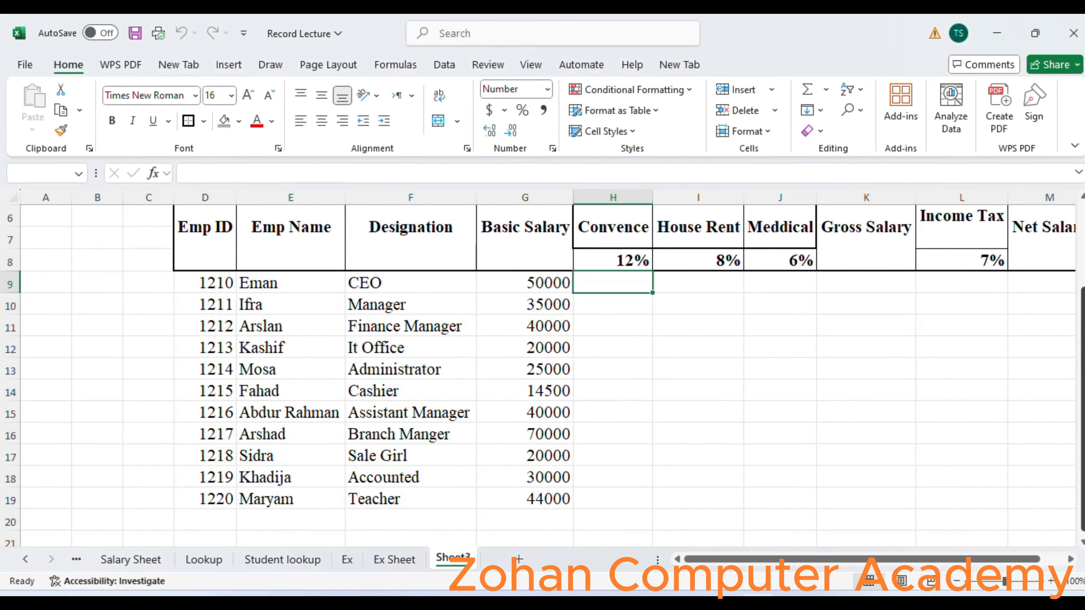
pyautogui.scroll(1, 1083, 377)
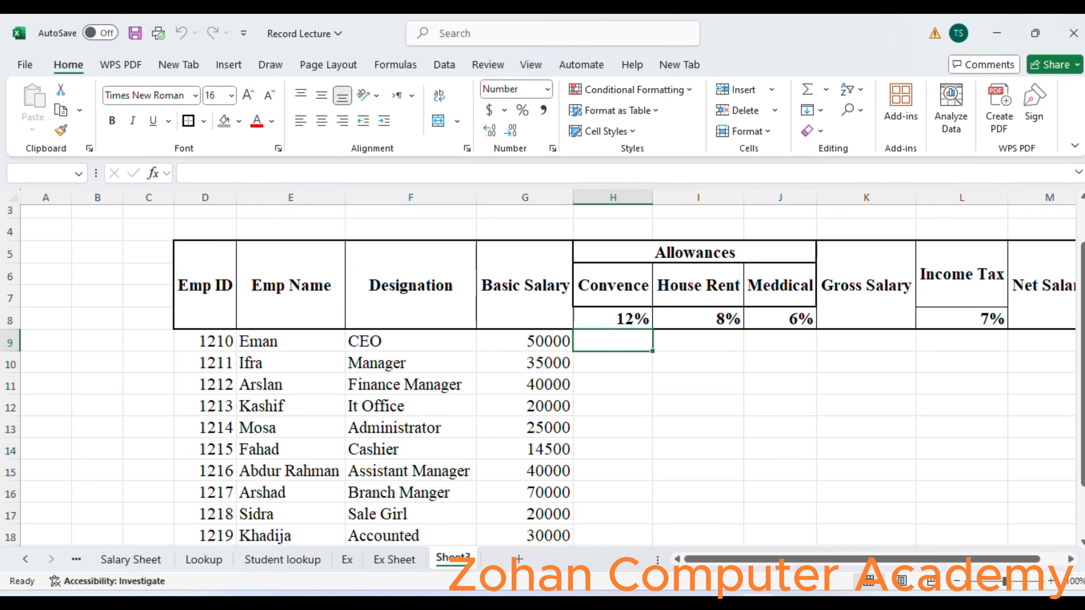
pyautogui.moveTo(1082, 339); pyautogui.dragTo(1082, 370)
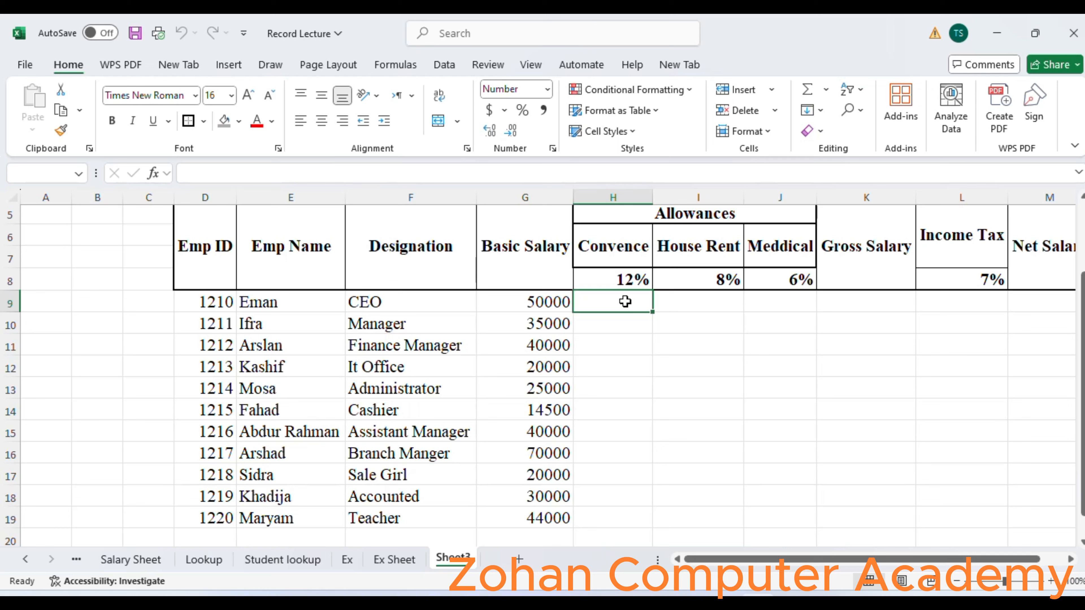
pyautogui.write('=')
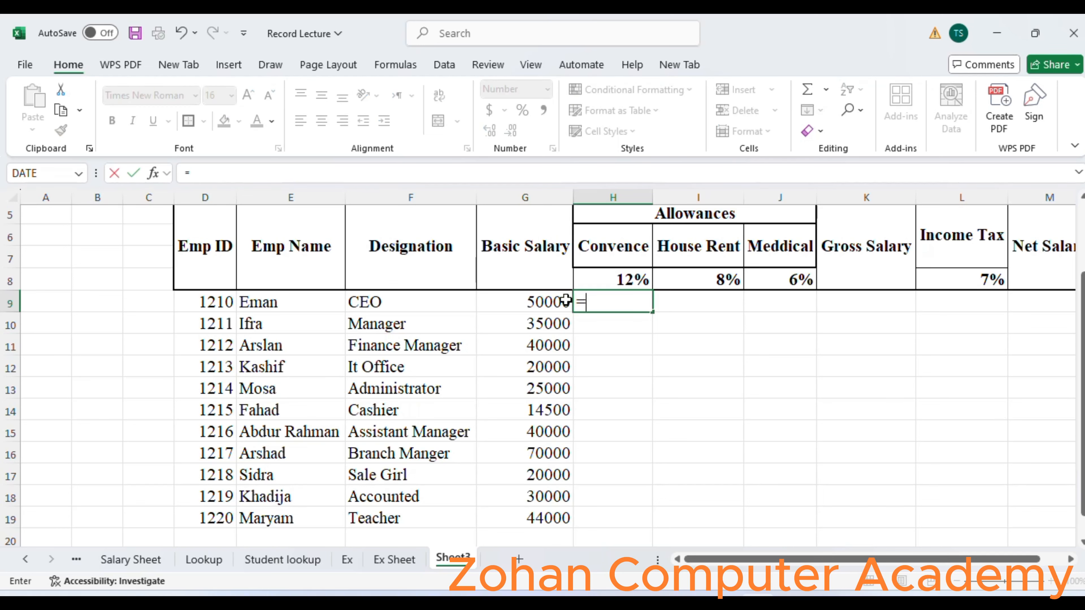
pyautogui.click(548, 302)
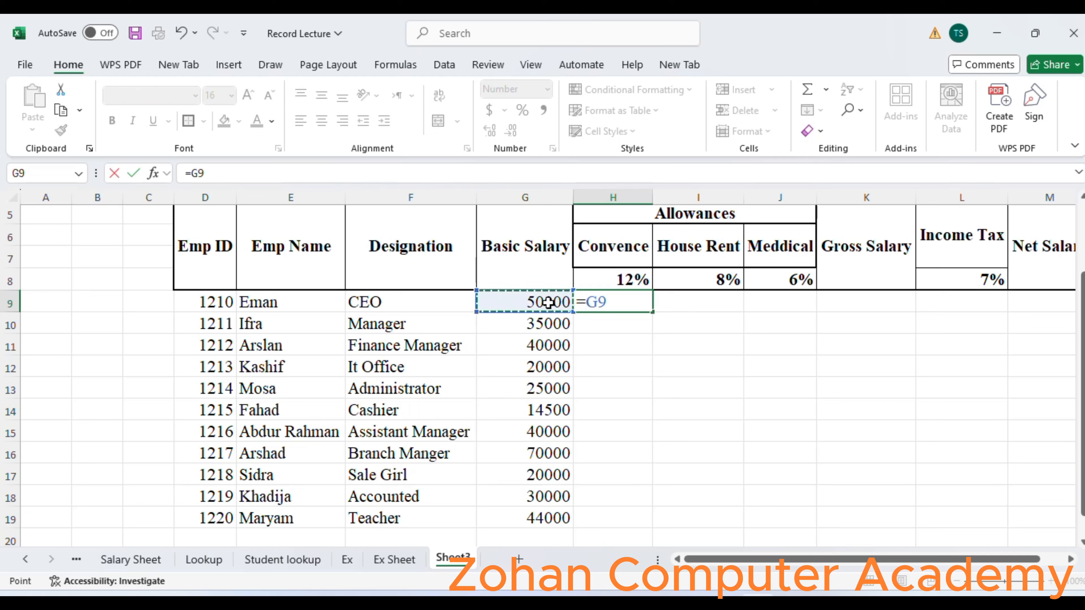
pyautogui.write('*')
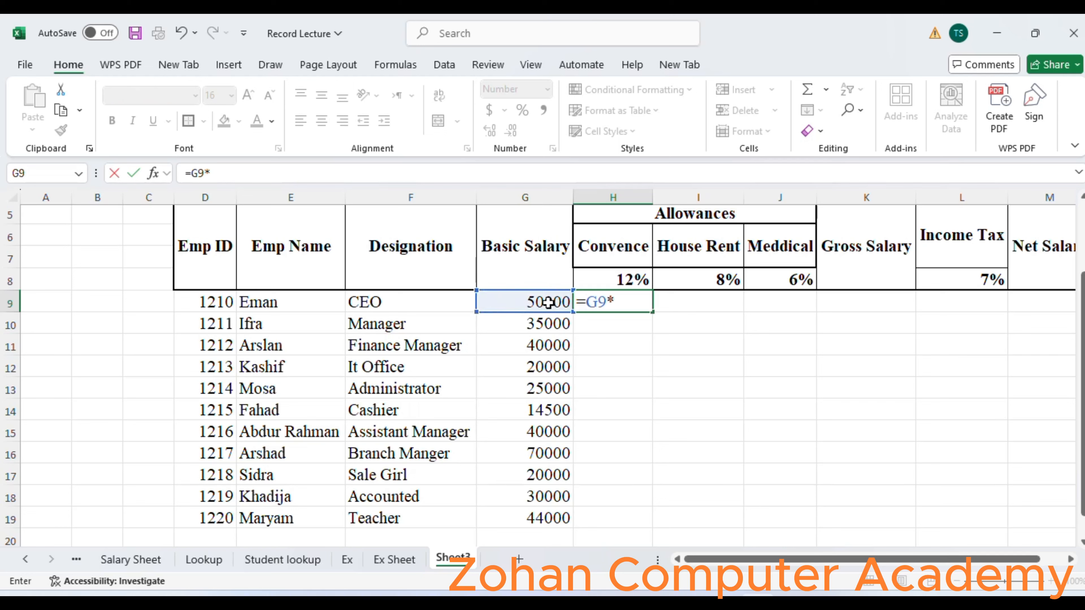
pyautogui.click(602, 280)
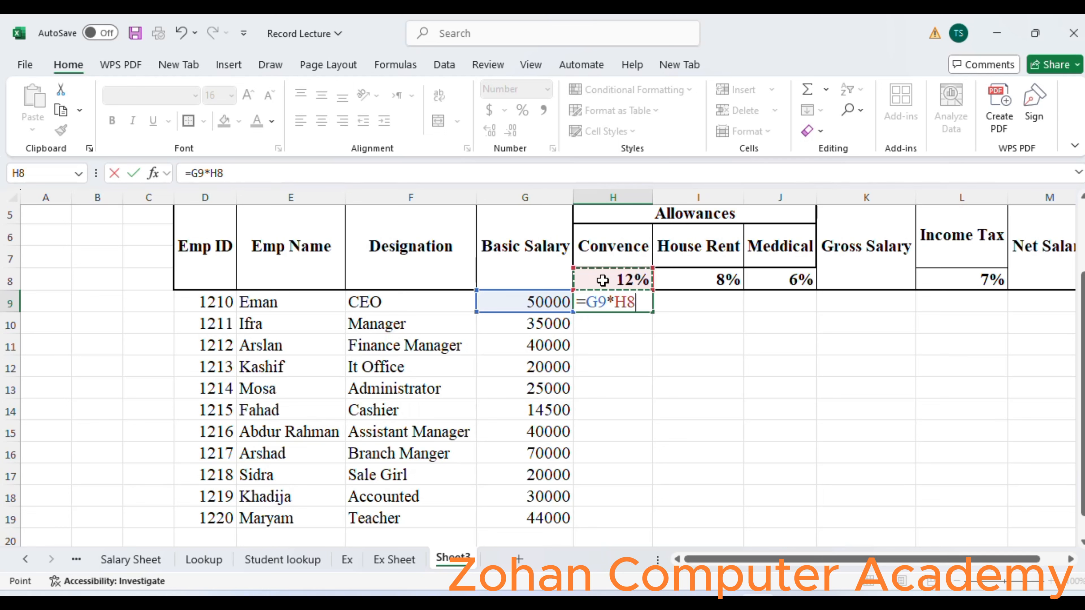
pyautogui.press('Return')
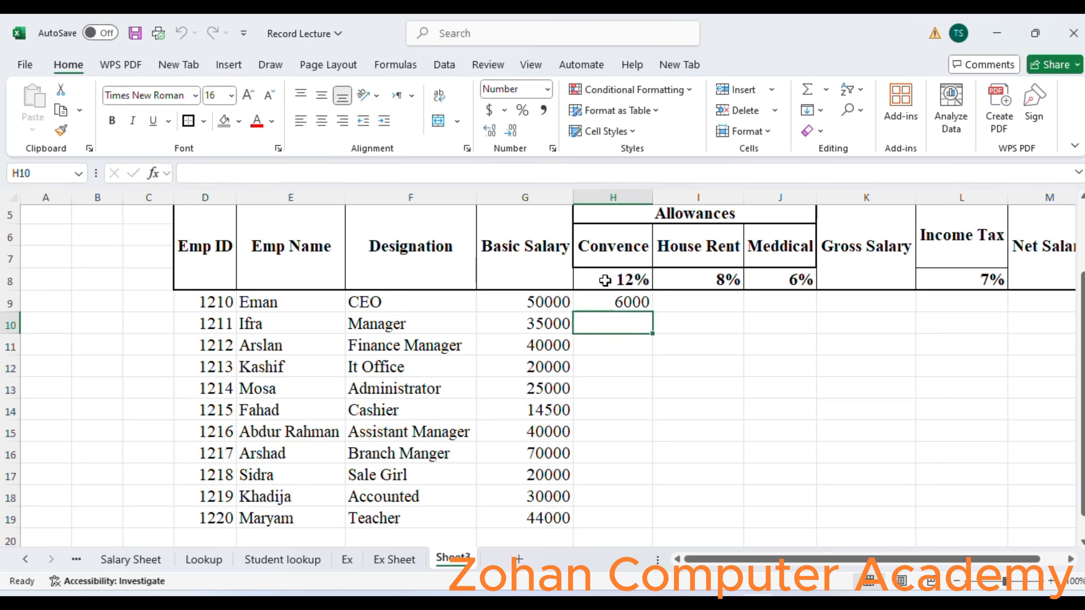
# Try to fill the relative Convence formula from H9 down to H19, and remove the filled results.
pyautogui.click(632, 306)
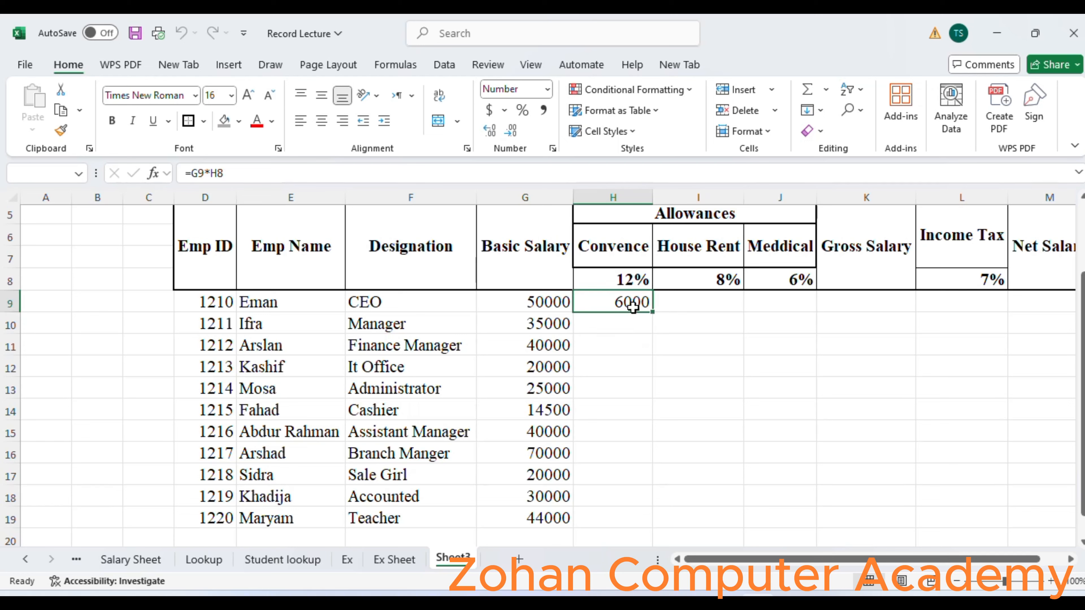
pyautogui.moveTo(652, 313); pyautogui.dragTo(654, 530)
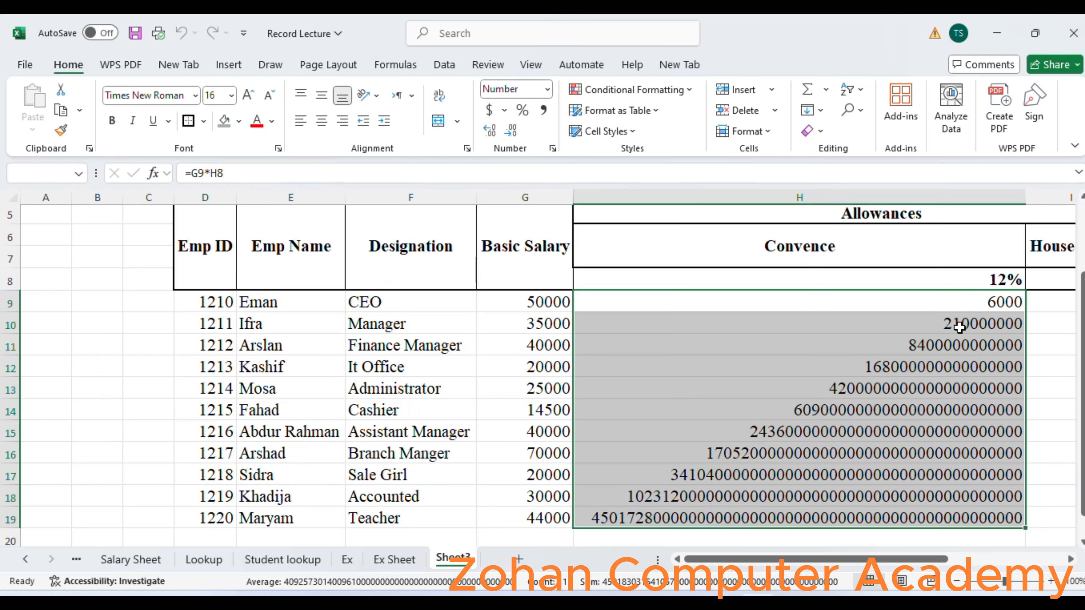
pyautogui.press('Delete')
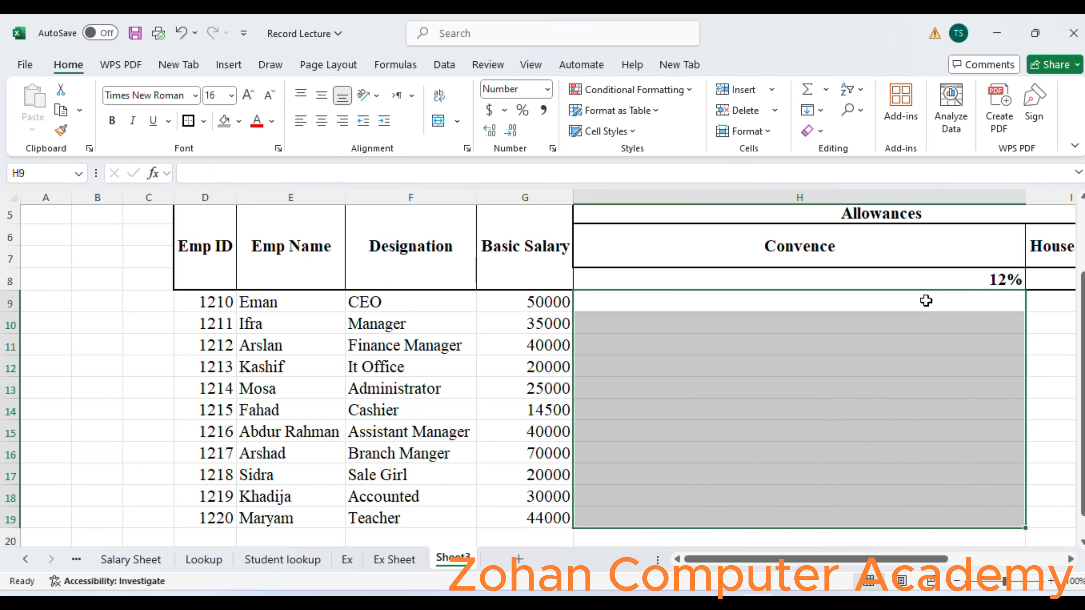
pyautogui.hotkey('ctrl', 'z')
pyautogui.hotkey('ctrl', 'z')
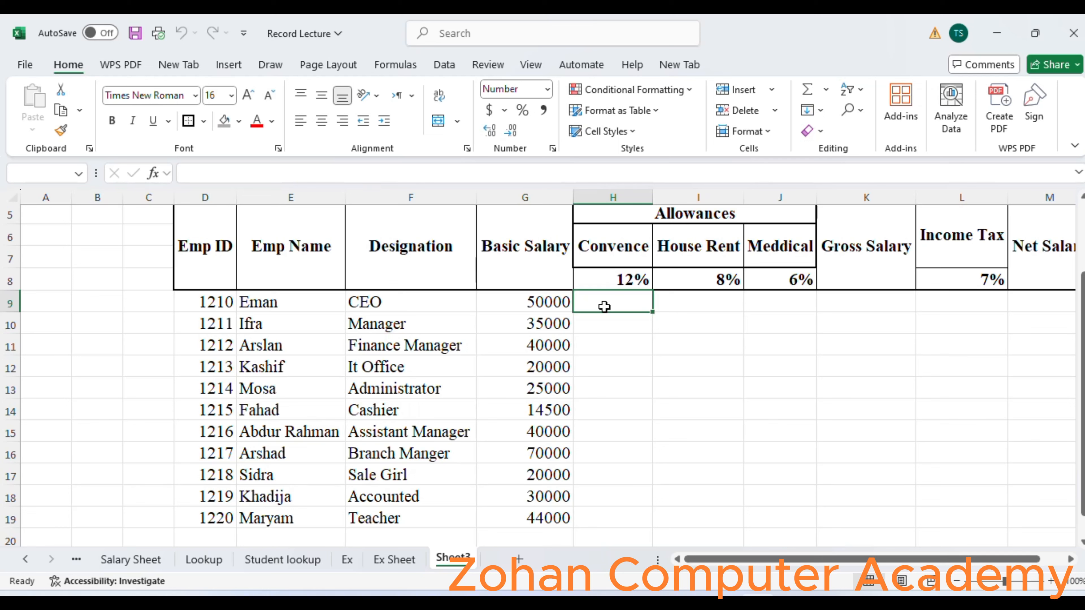
# Calculate the Convence allowance in H9 with =G9*$H$8 and fill the formula down to H19.
pyautogui.write('=')
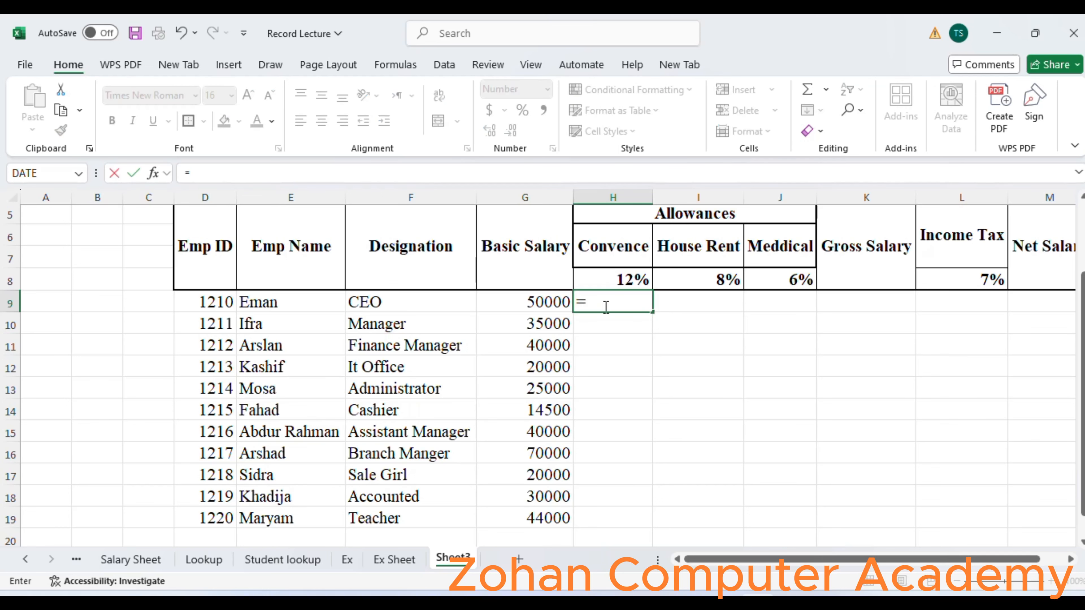
pyautogui.click(534, 298)
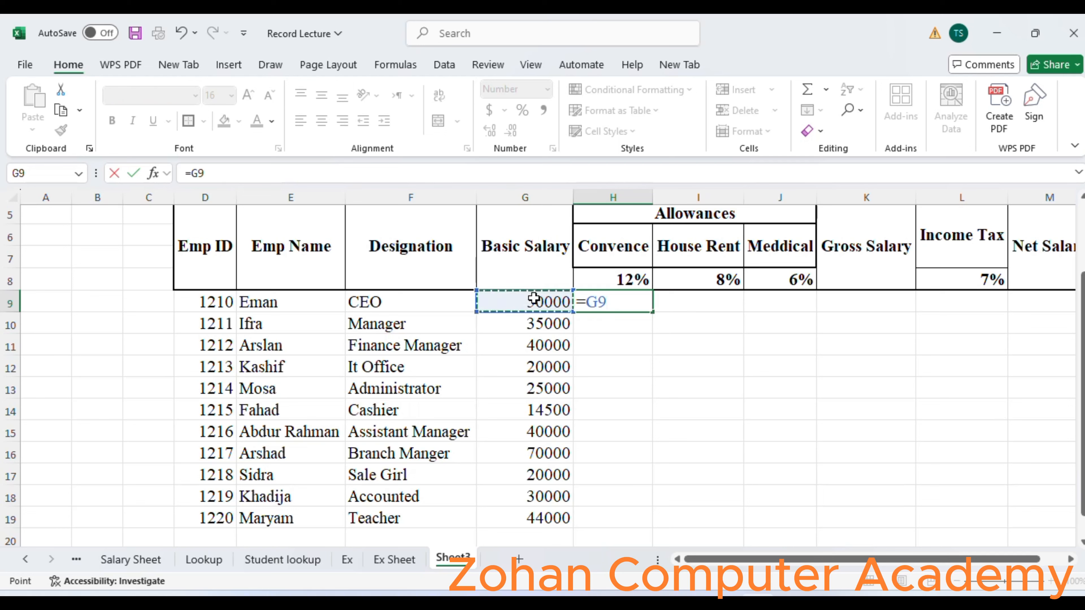
pyautogui.write('*')
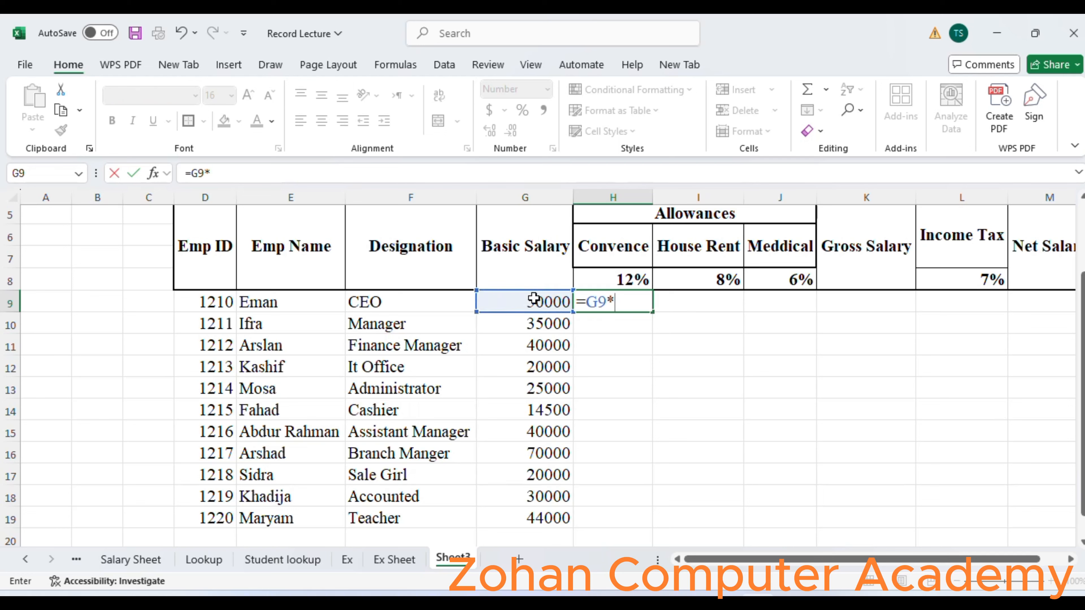
pyautogui.click(605, 275)
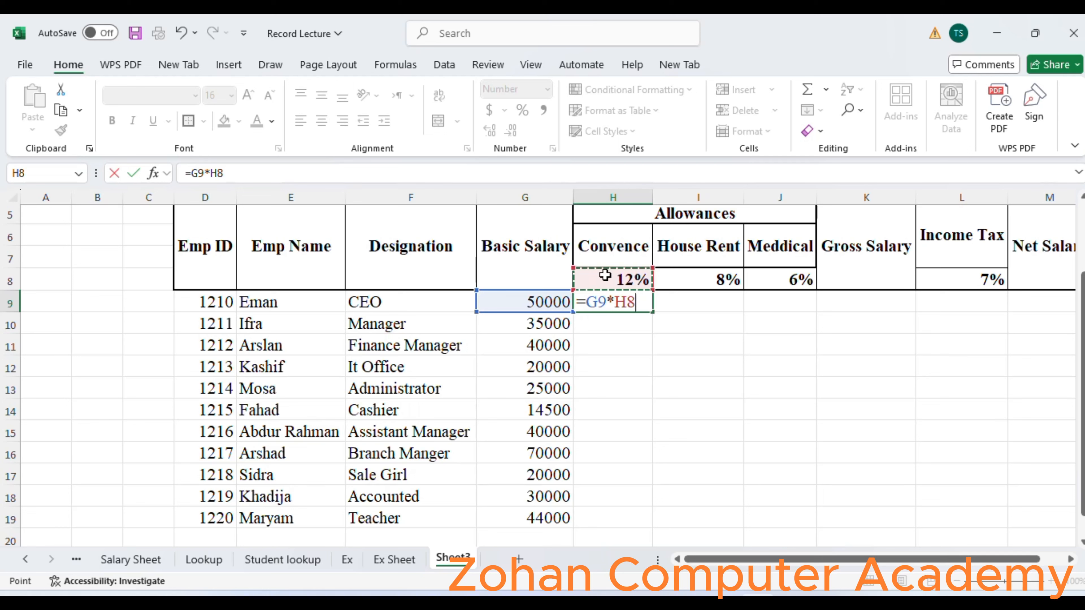
pyautogui.press('F4')
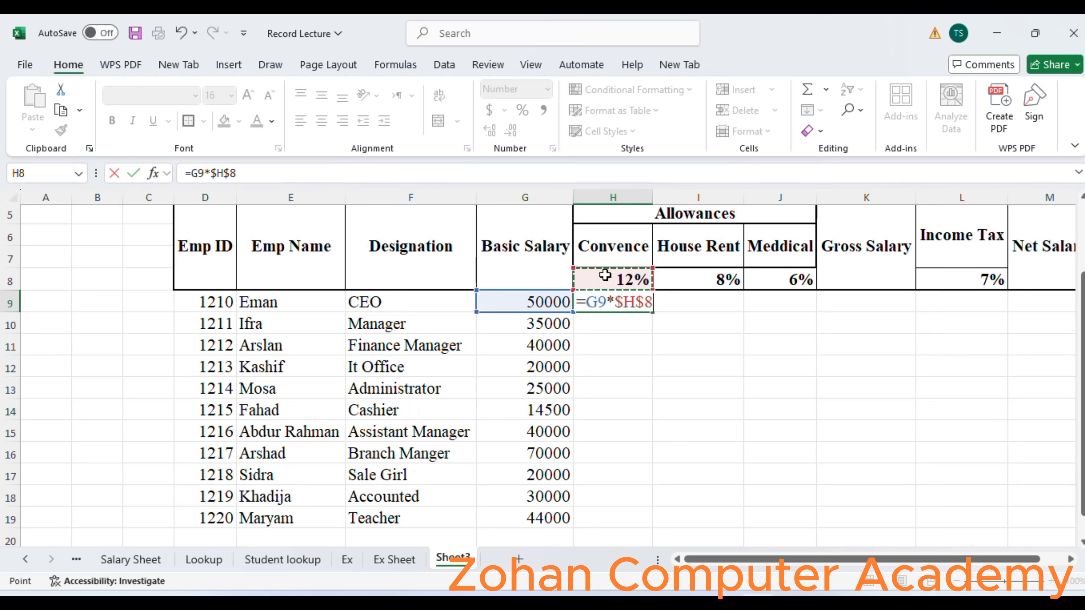
pyautogui.press('Return')
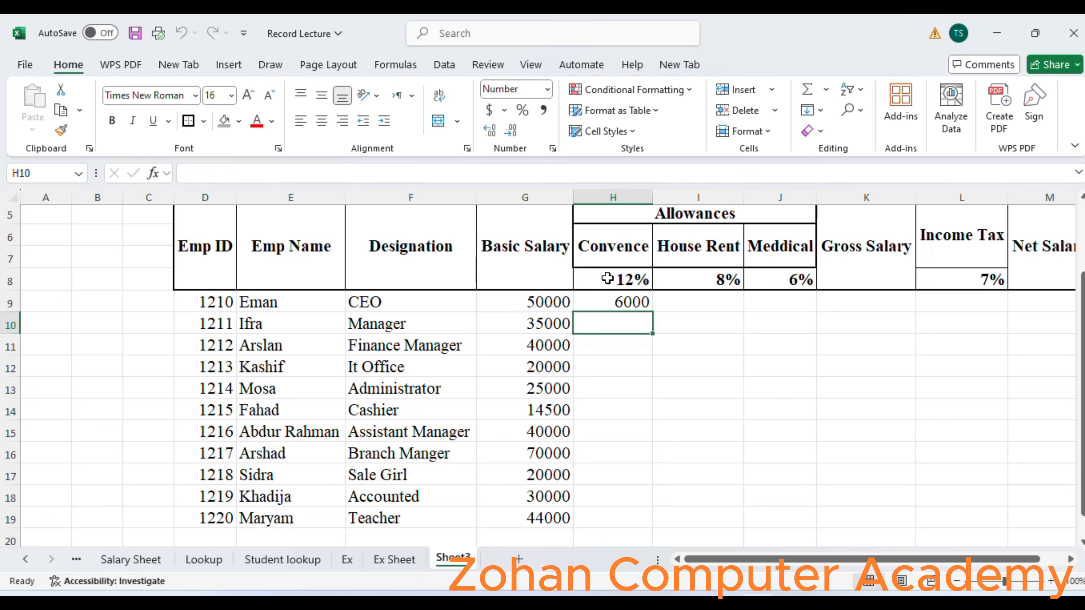
pyautogui.click(635, 302)
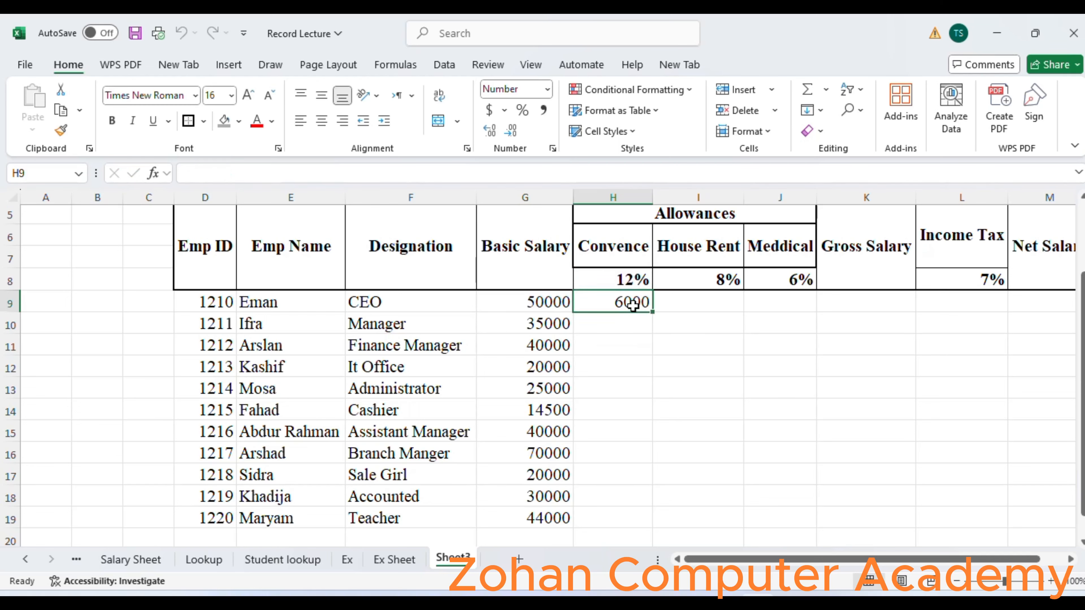
pyautogui.doubleClick(652, 311)
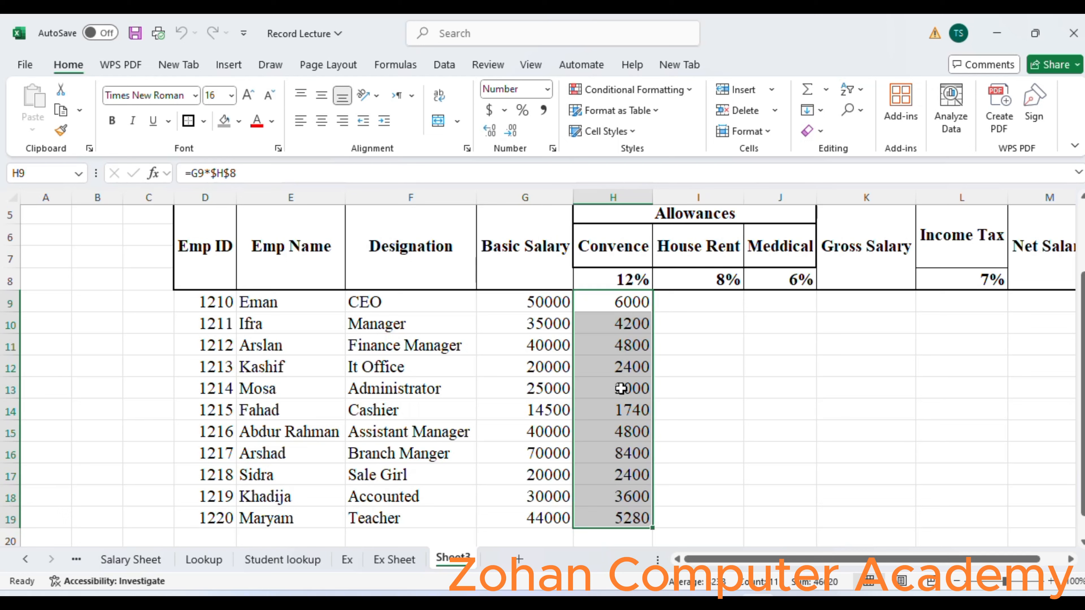
# Calculate the House Rent allowance in I9 with =G9*$I$8 and fill the formula down to I19.
pyautogui.click(689, 302)
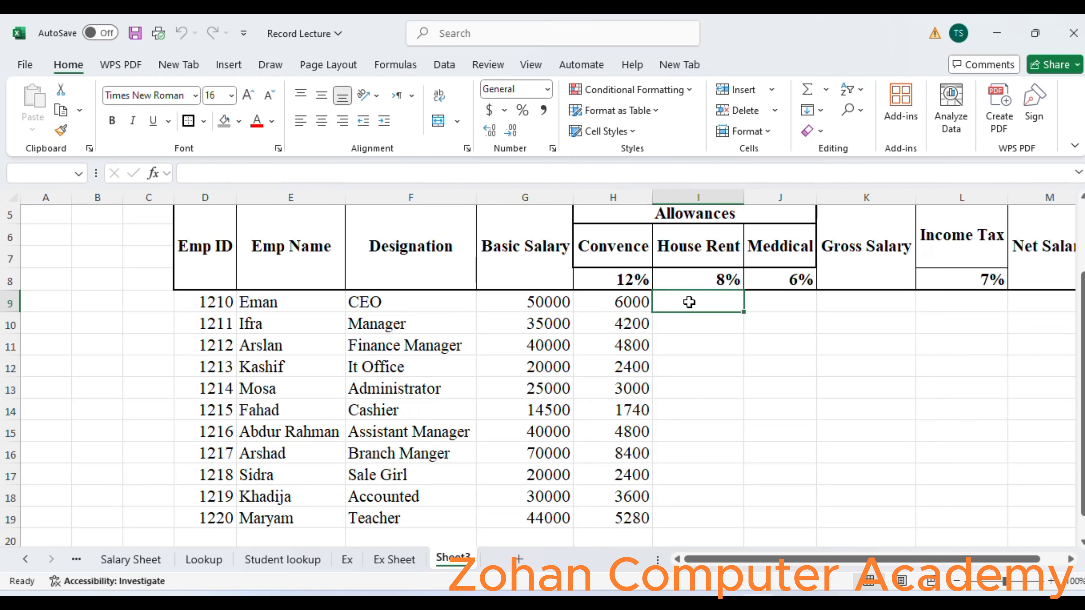
pyautogui.write('=')
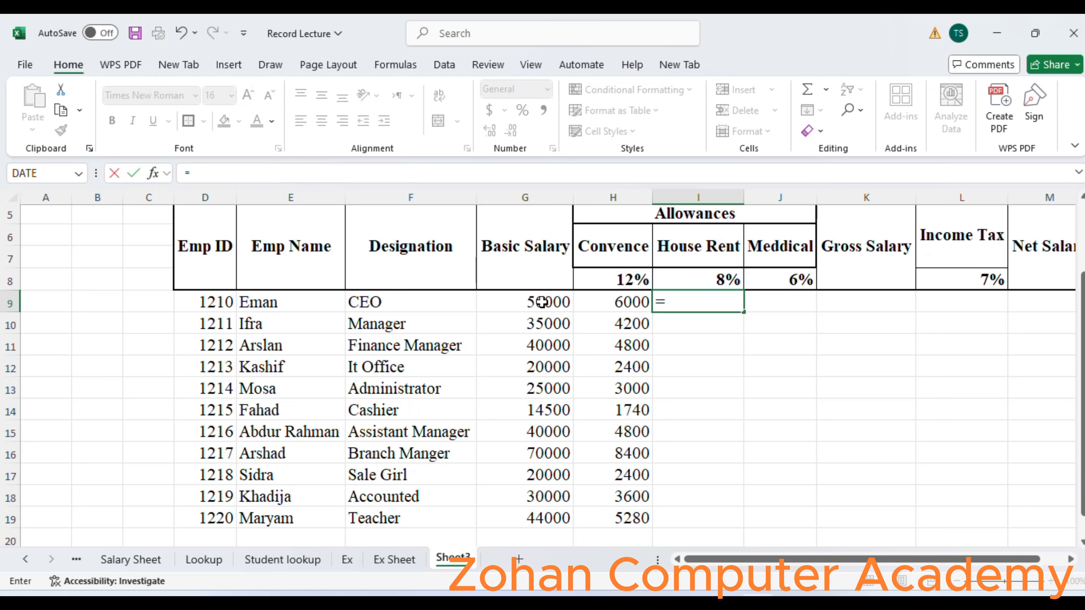
pyautogui.click(542, 302)
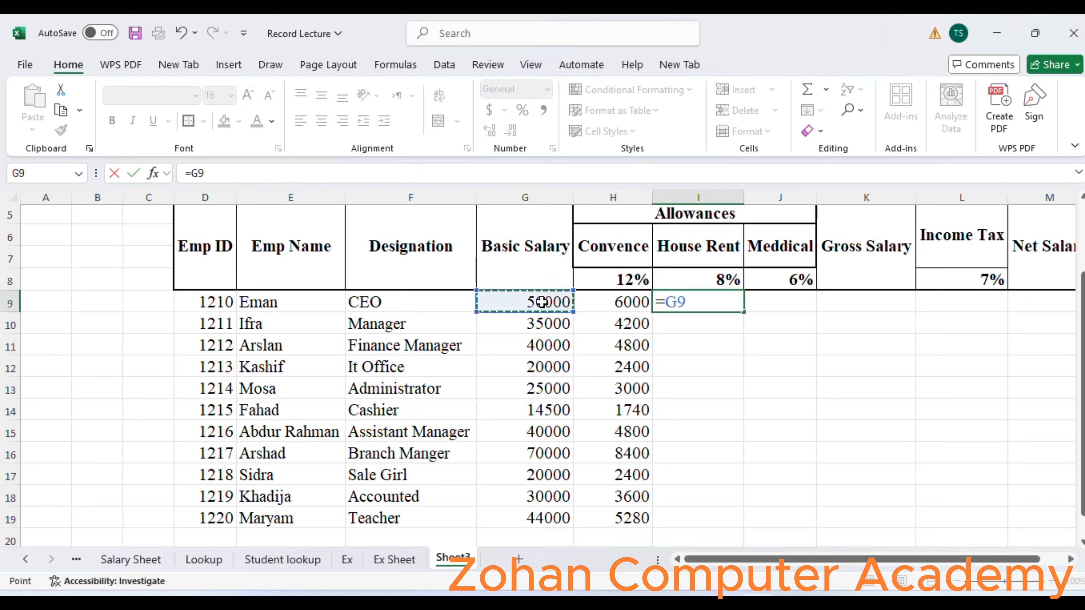
pyautogui.write('*')
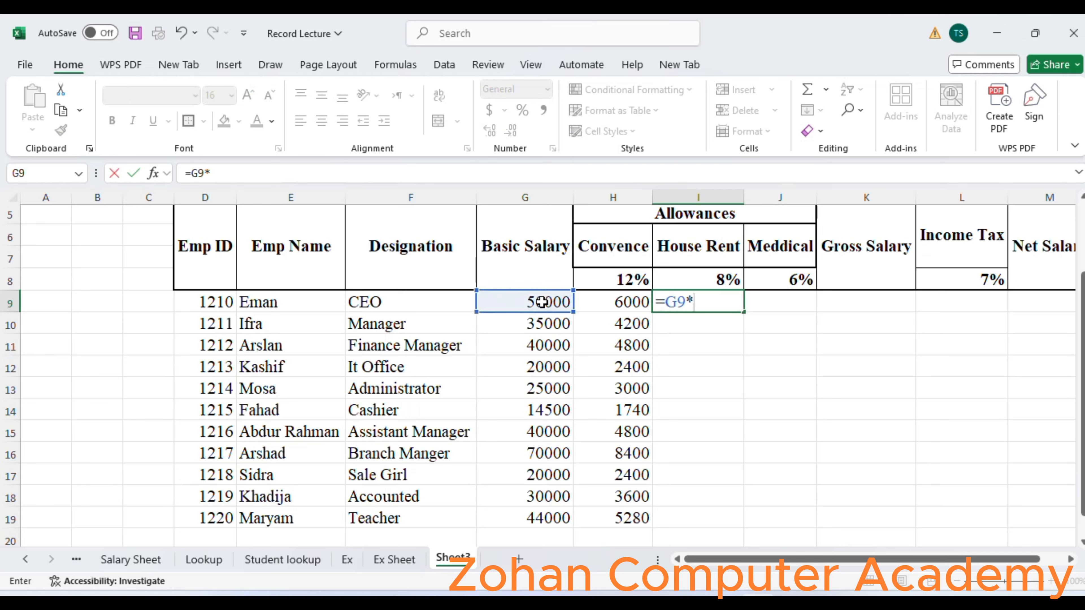
pyautogui.click(727, 278)
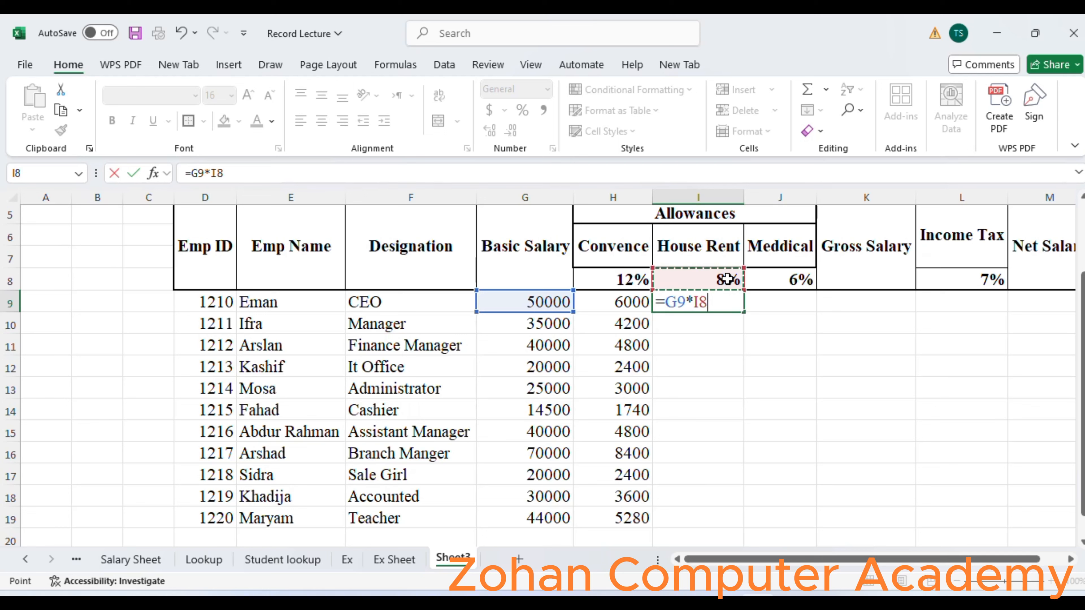
pyautogui.press('F4')
pyautogui.press('Return')
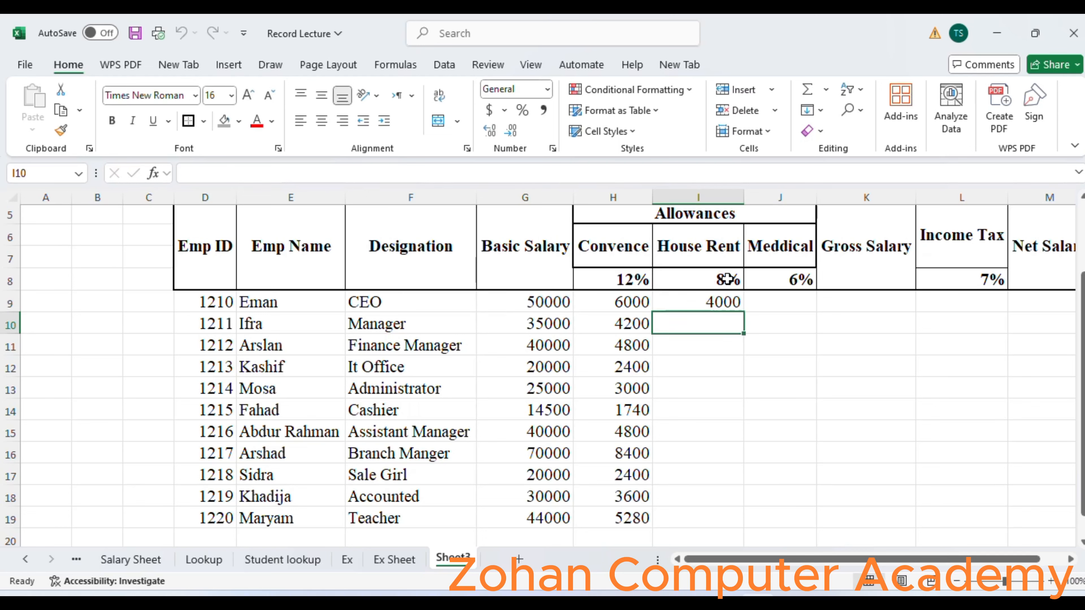
pyautogui.click(726, 302)
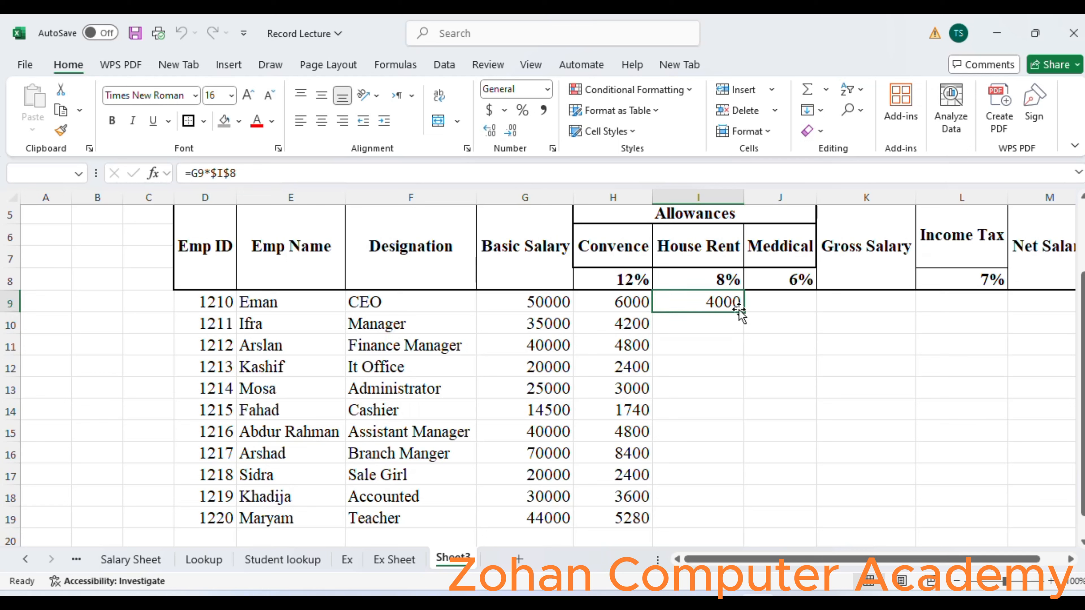
pyautogui.doubleClick(745, 313)
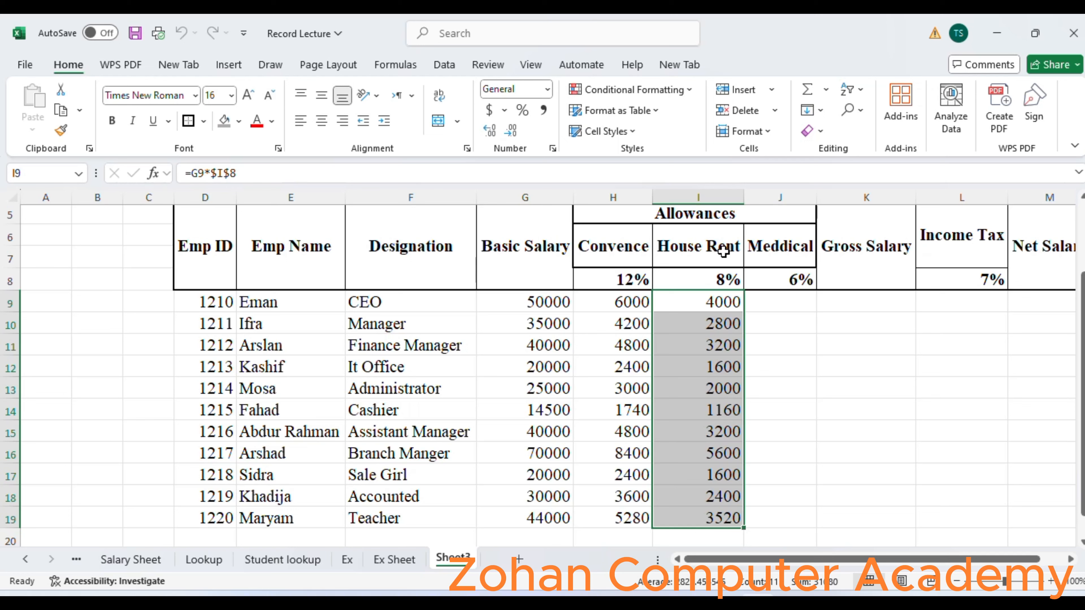
# Calculate the Meddical allowance in J9 with =G9*$J$8 and fill the formula down to J19.
pyautogui.click(785, 308)
pyautogui.write('=')
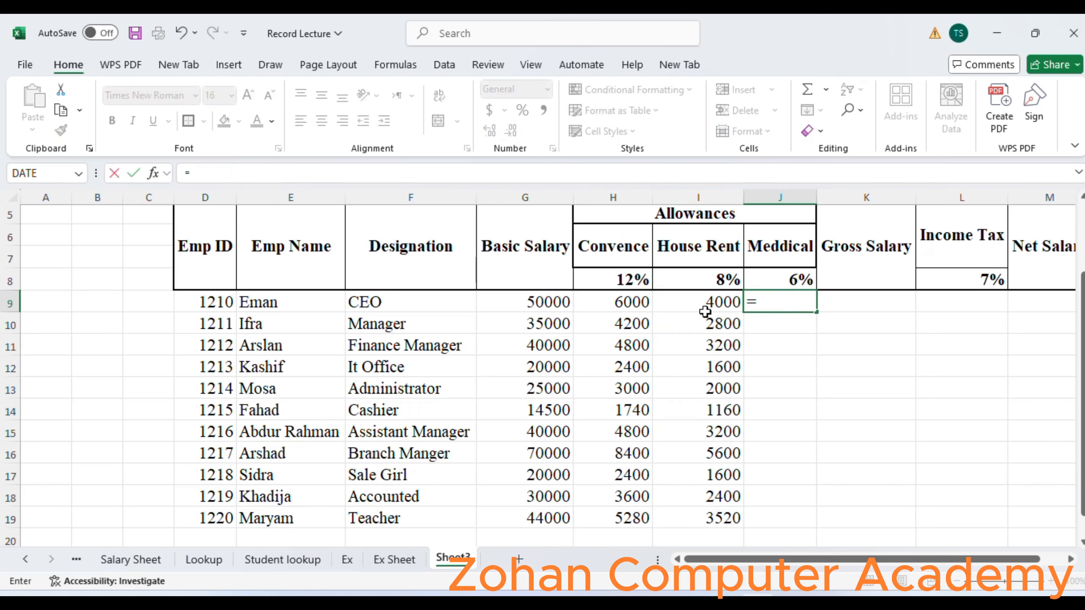
pyautogui.click(536, 307)
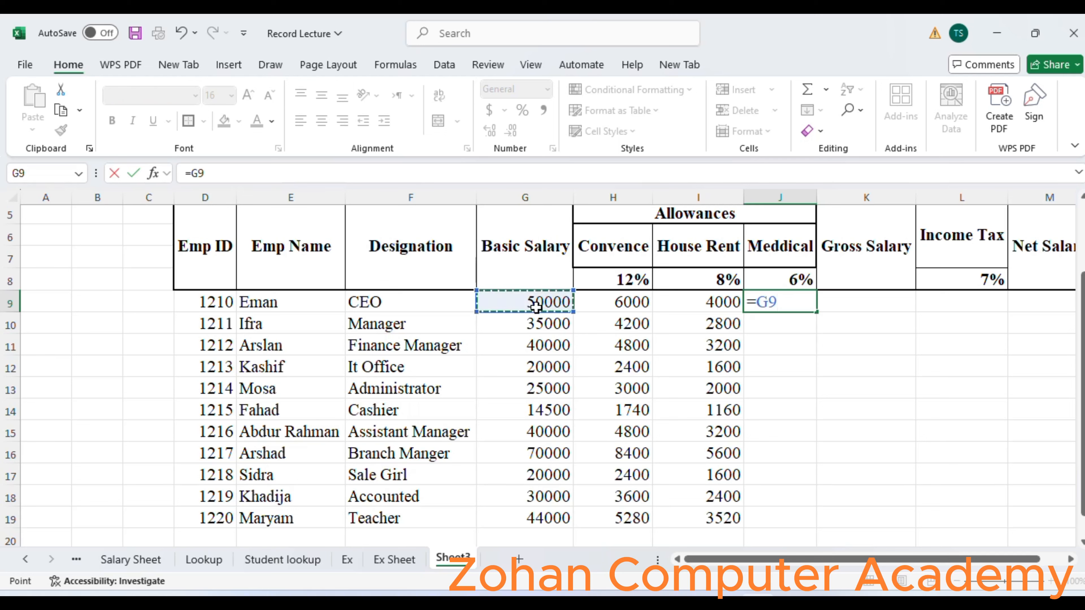
pyautogui.write('*')
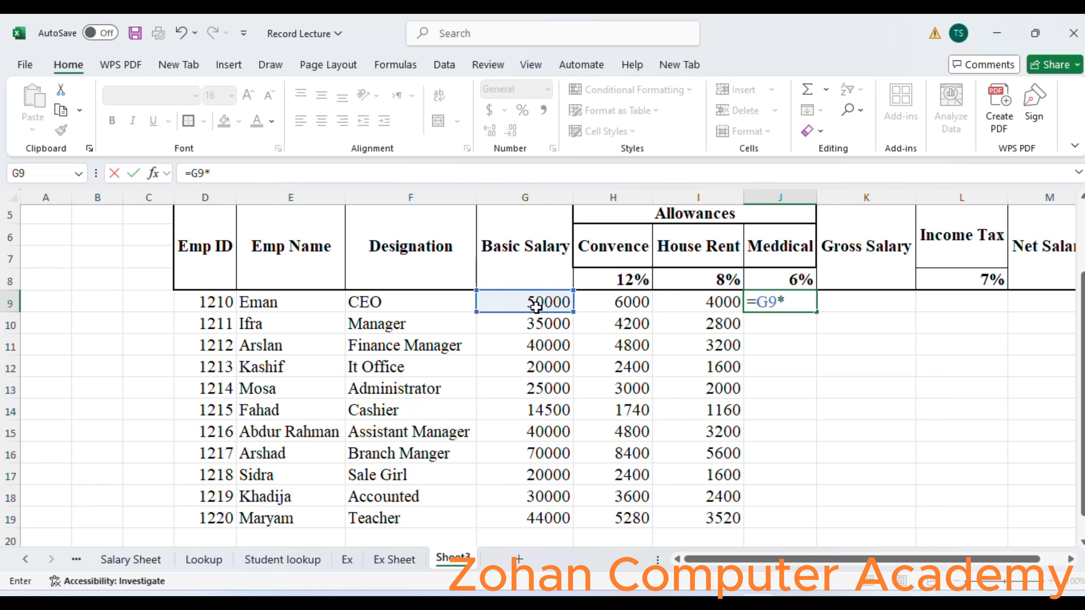
pyautogui.click(752, 280)
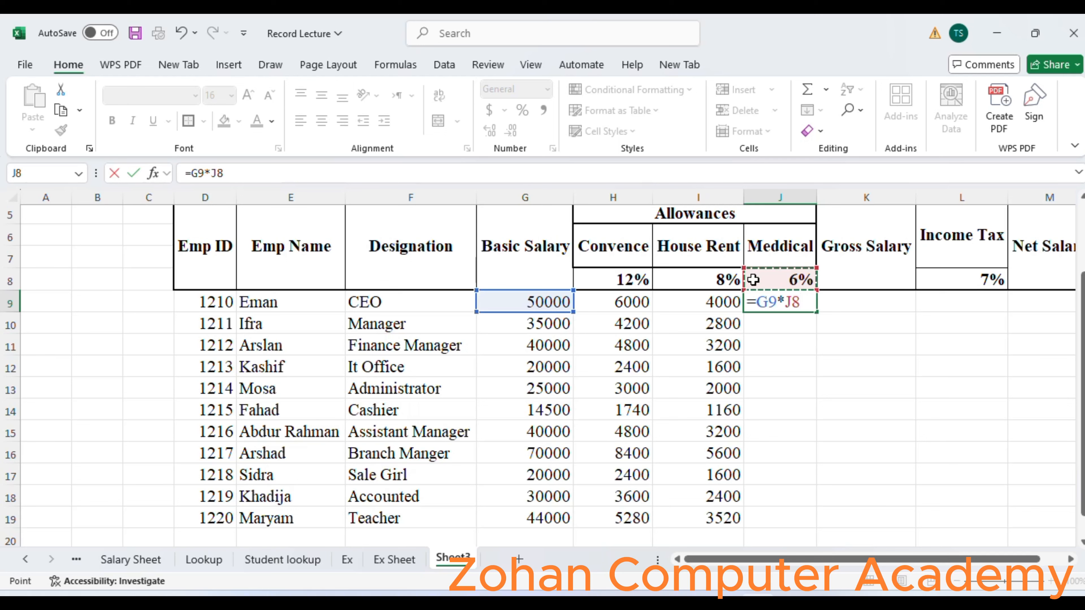
pyautogui.press('F4')
pyautogui.press('Return')
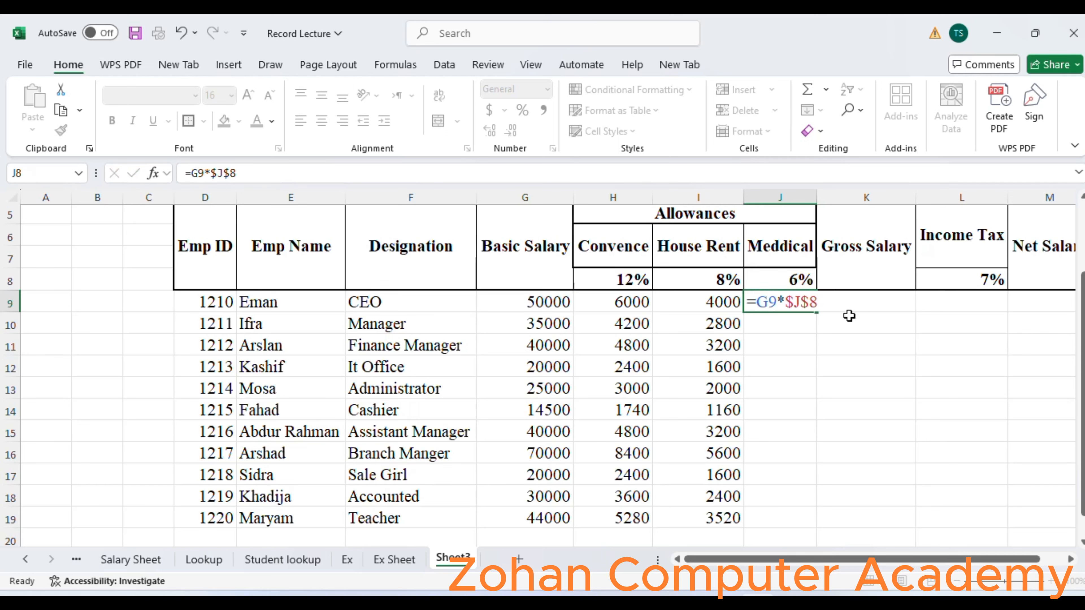
pyautogui.click(804, 305)
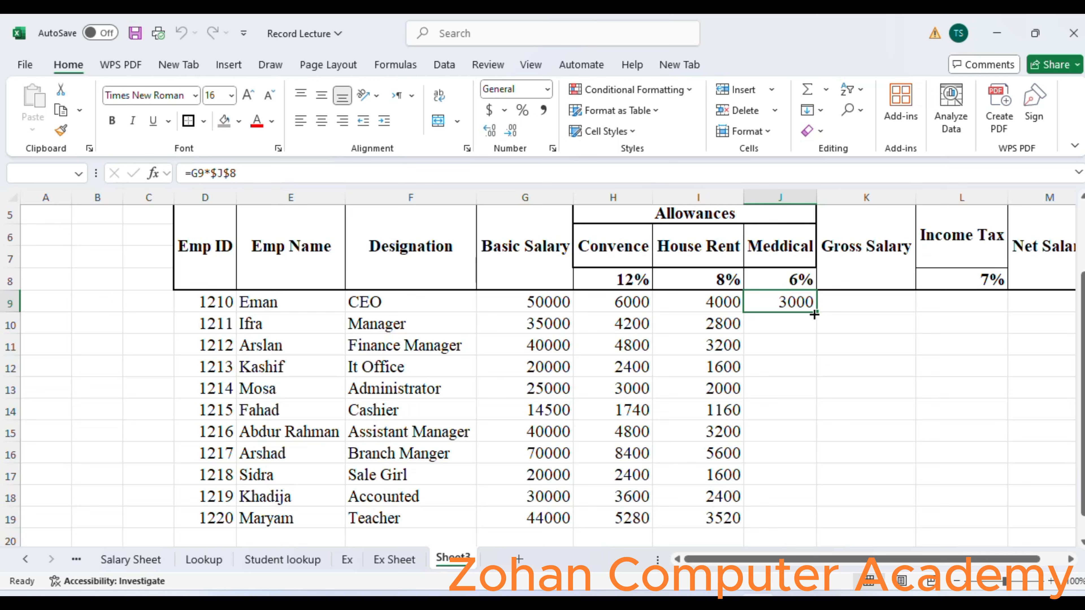
pyautogui.doubleClick(813, 314)
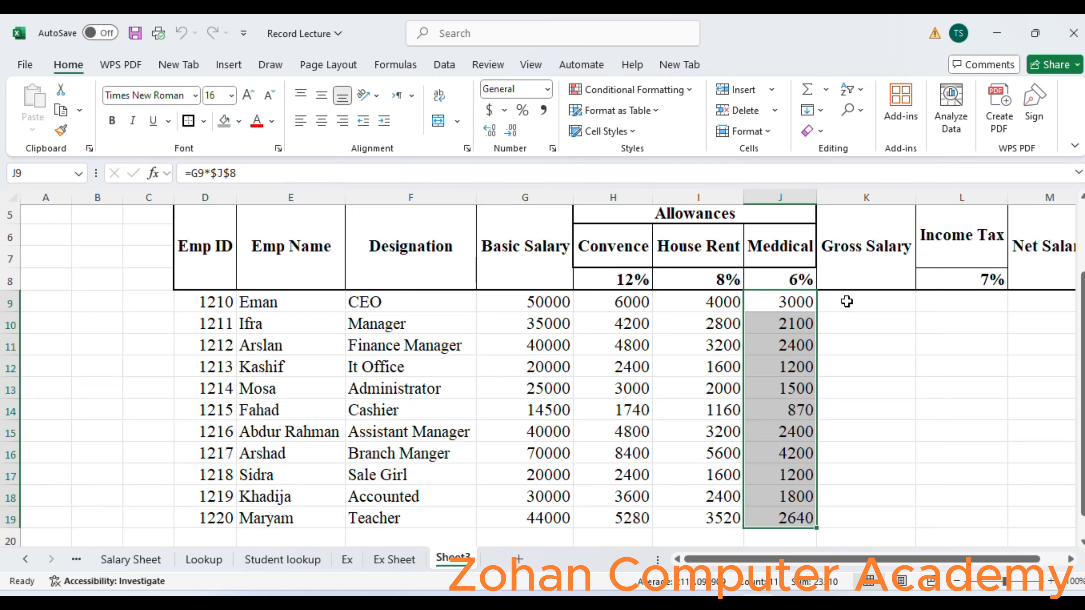
# Calculate the Gross Salary in K9 with =SUM(G9:J9) and fill the formula down to K19.
pyautogui.click(857, 299)
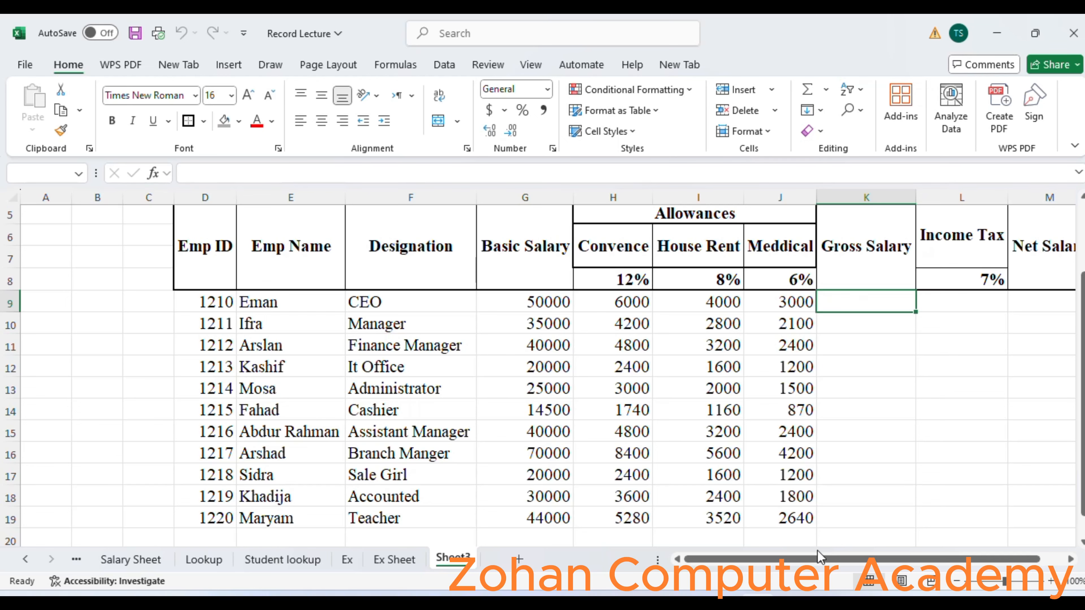
pyautogui.moveTo(818, 560); pyautogui.dragTo(842, 560)
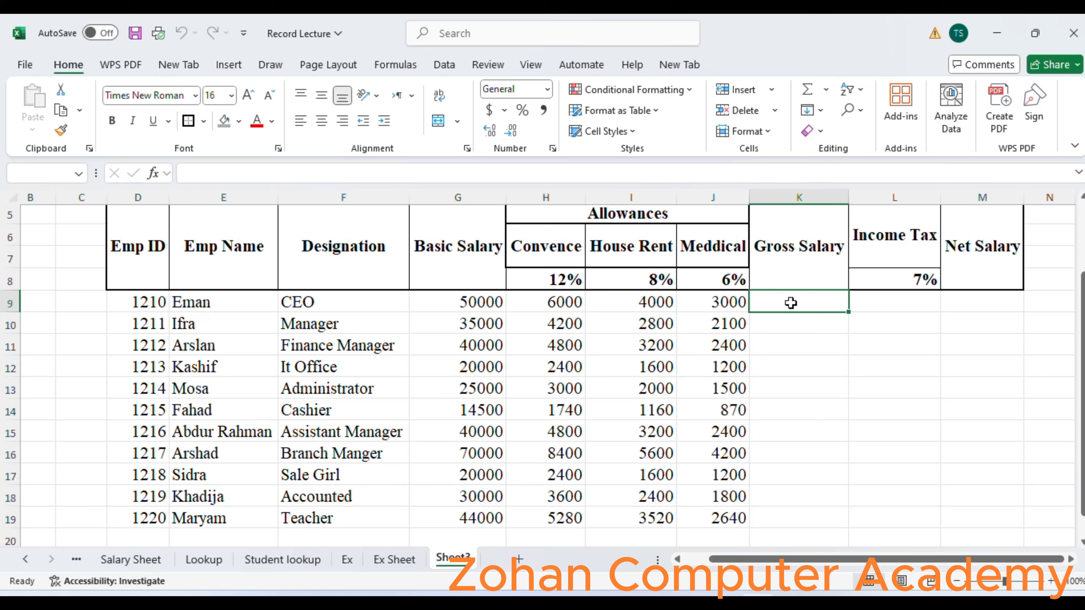
pyautogui.hotkey('alt', '=')
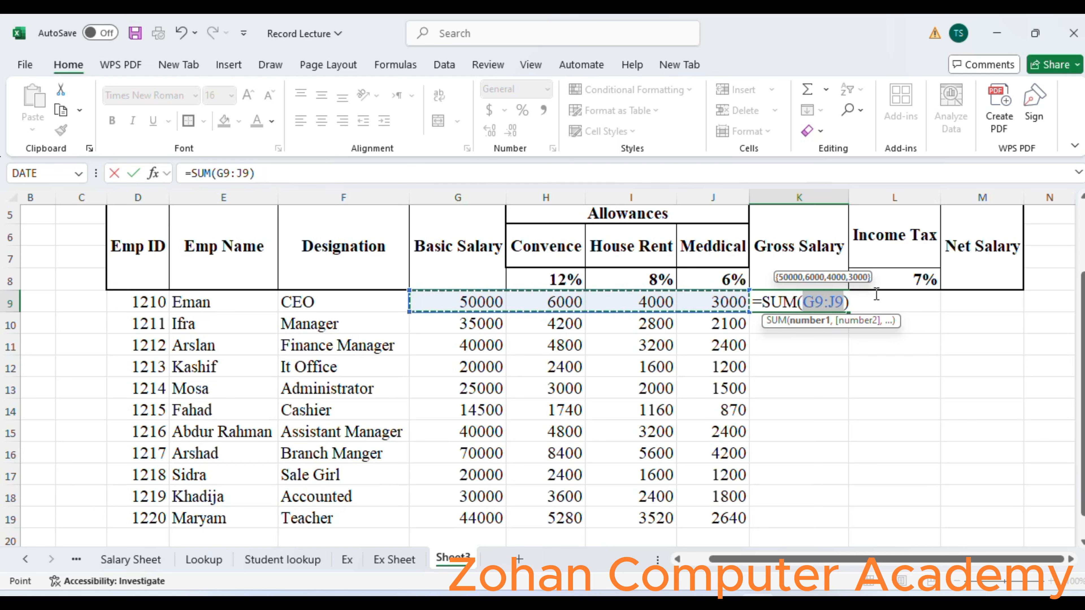
pyautogui.press('Return')
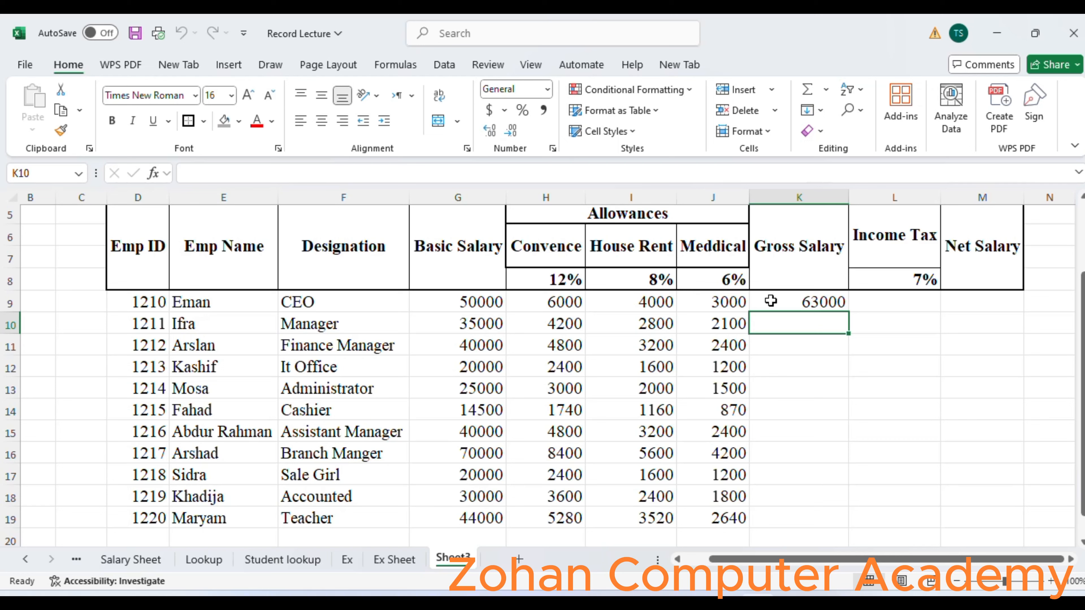
pyautogui.click(891, 304)
pyautogui.click(824, 303)
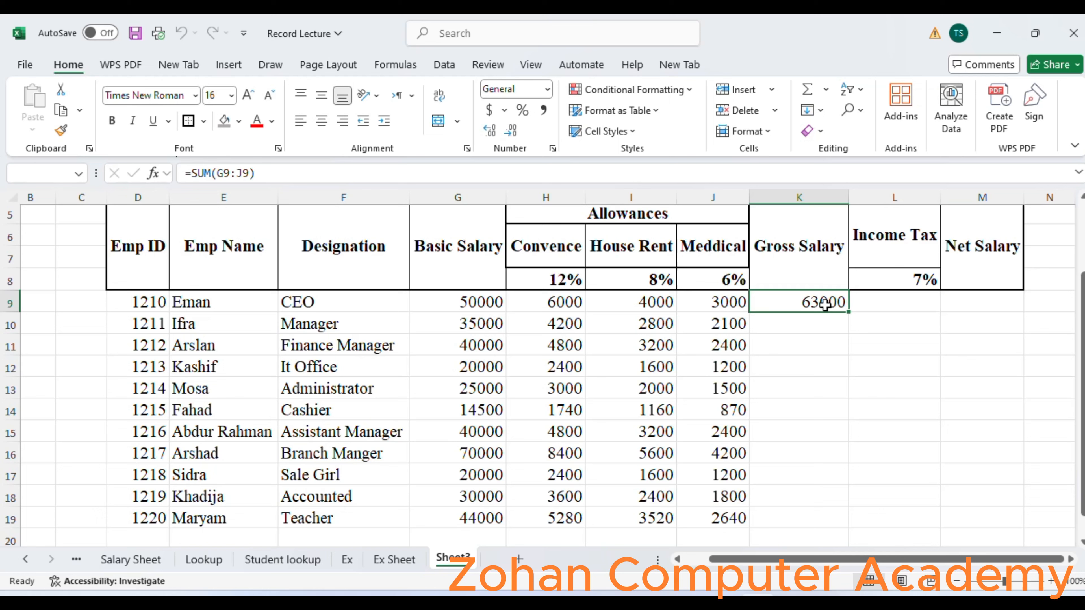
pyautogui.doubleClick(850, 314)
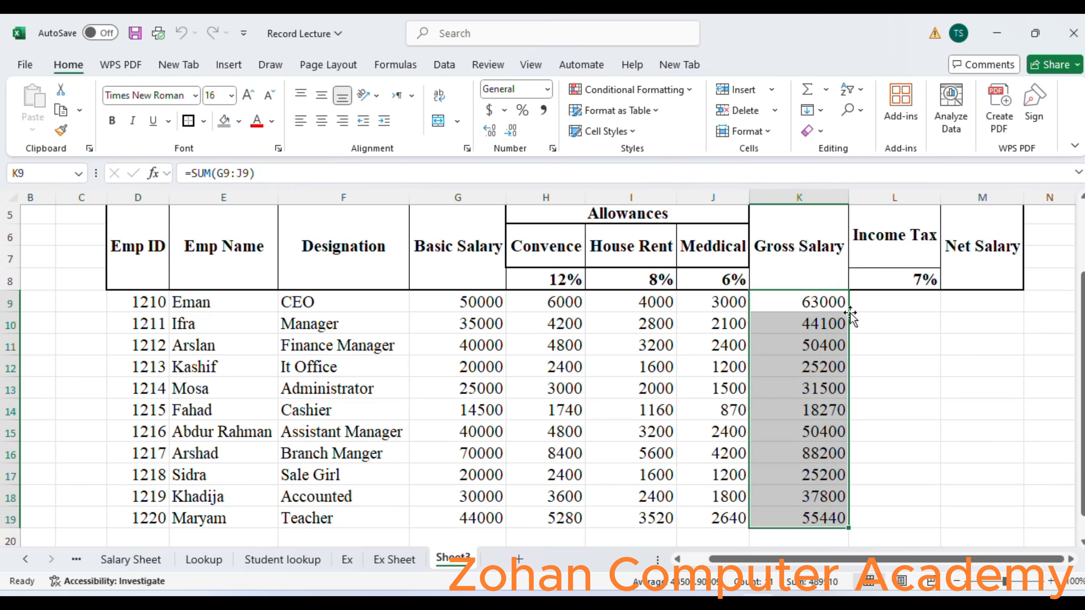
# Calculate the first employee's Income Tax in L9 from the basic salary with the formula =G9*$L$8.
pyautogui.click(895, 298)
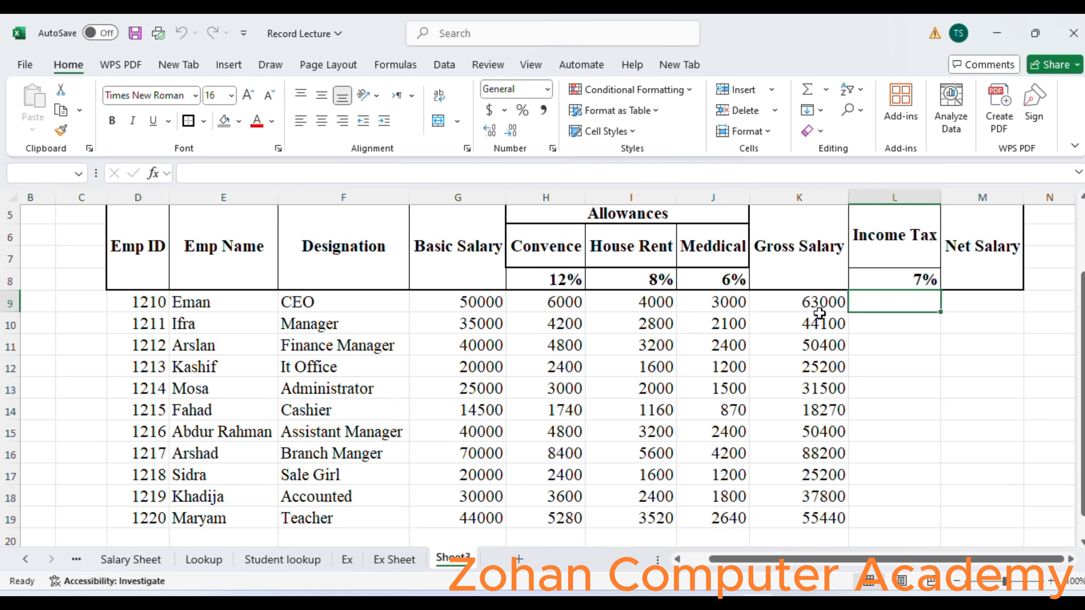
pyautogui.click(890, 296)
pyautogui.write('=')
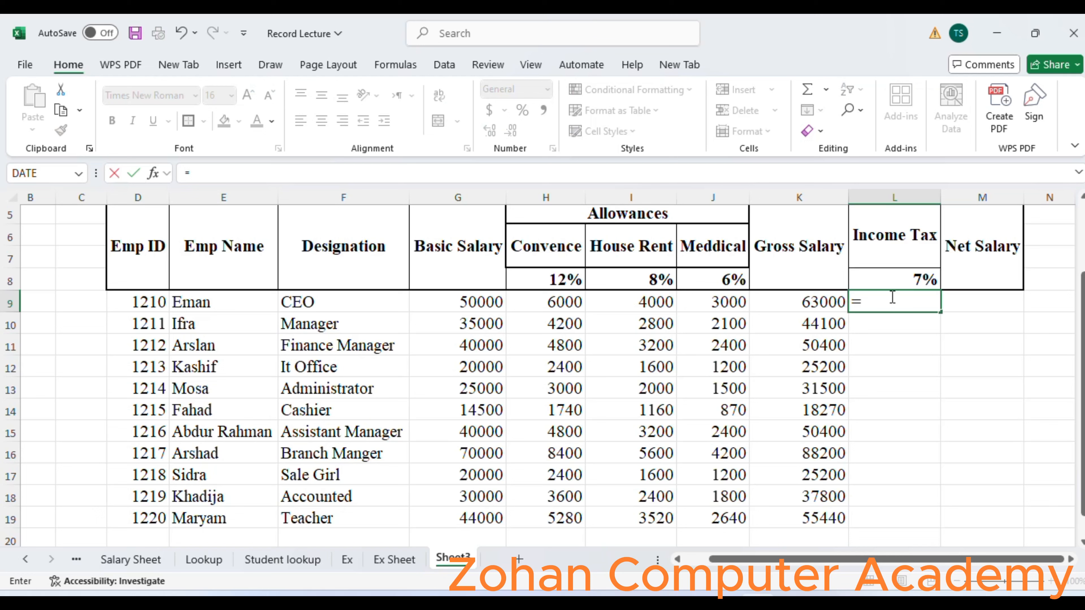
pyautogui.click(479, 298)
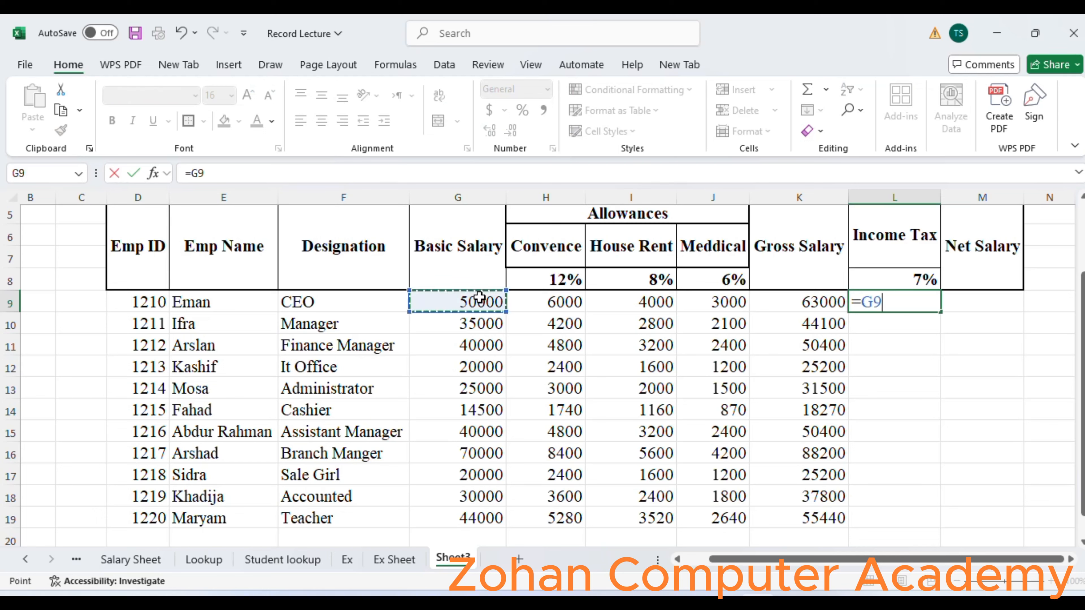
pyautogui.write('*')
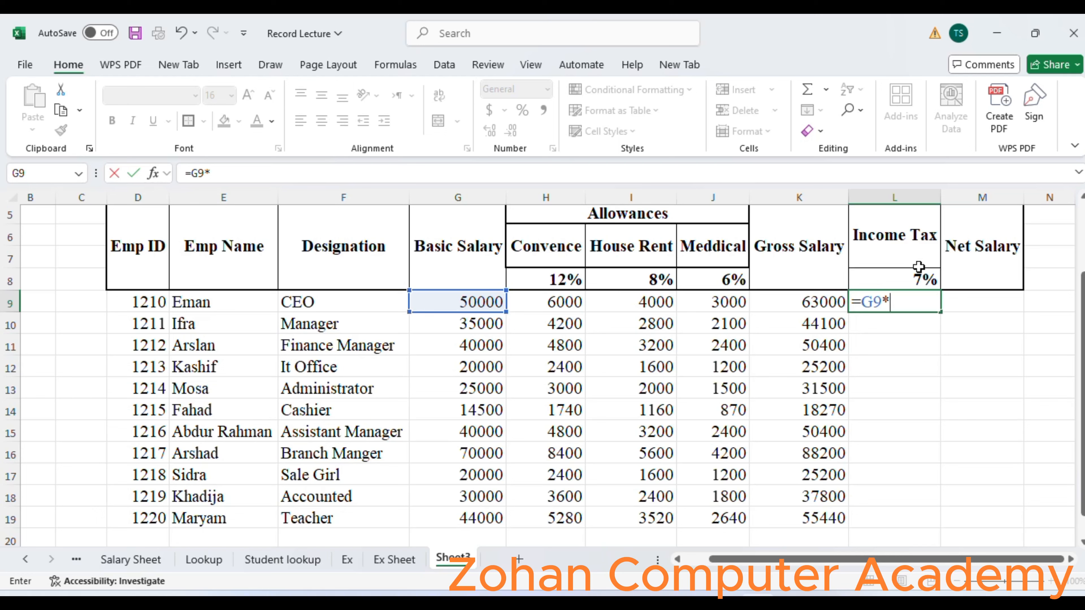
pyautogui.click(908, 281)
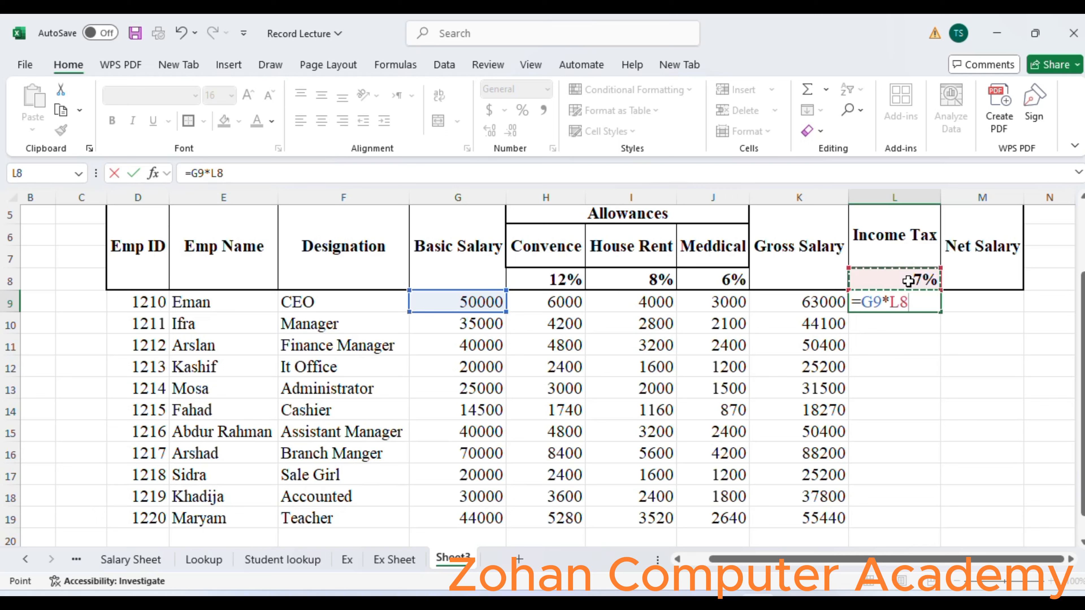
pyautogui.press('F4')
pyautogui.press('Return')
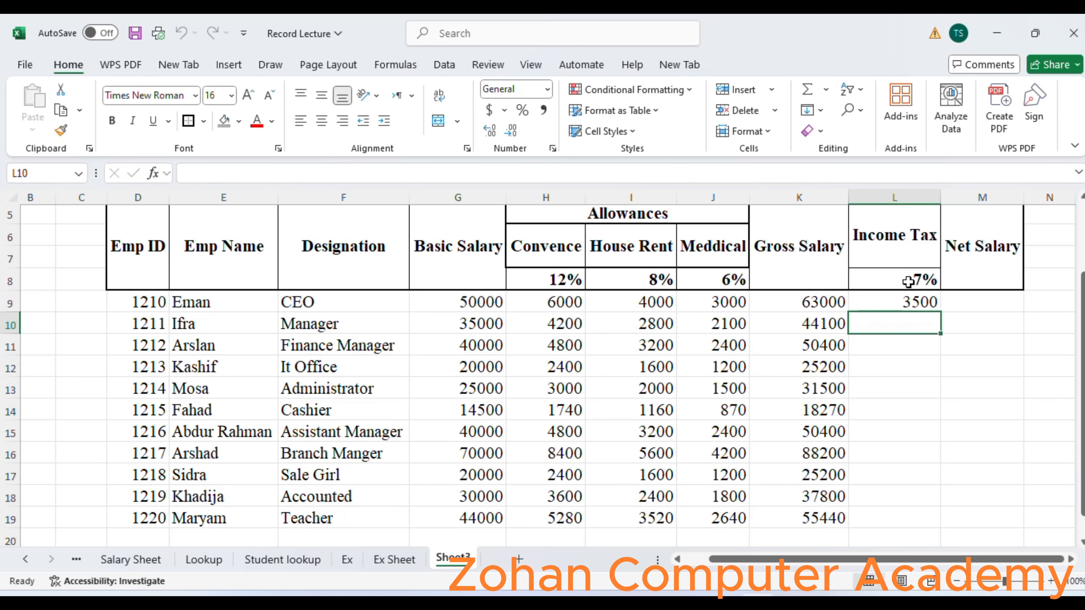
# Fill the Income Tax formula from L9 down to L19 for the remaining employees.
pyautogui.click(913, 305)
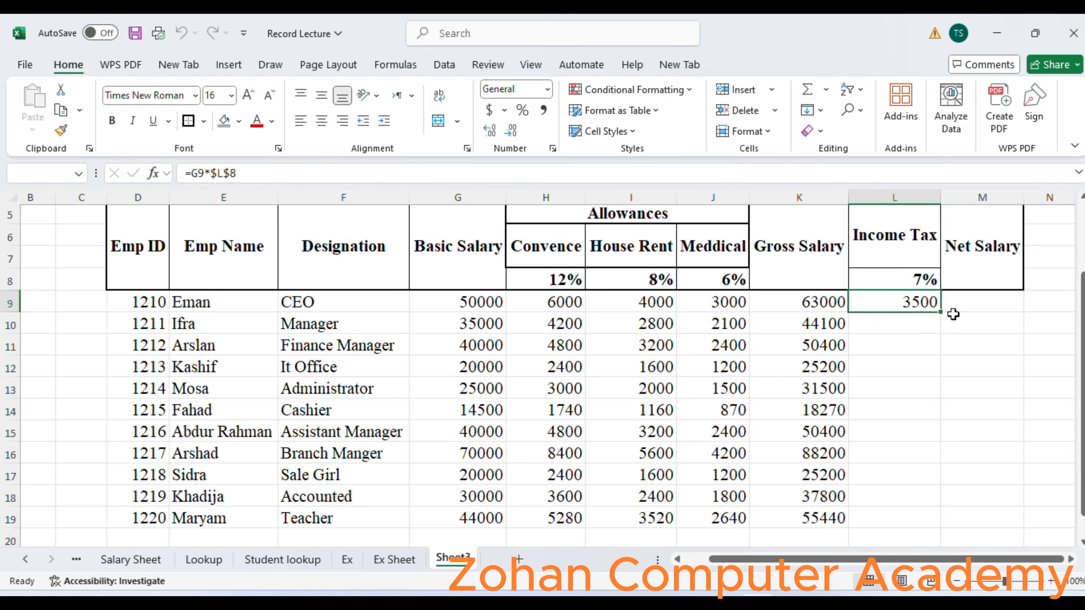
pyautogui.doubleClick(941, 314)
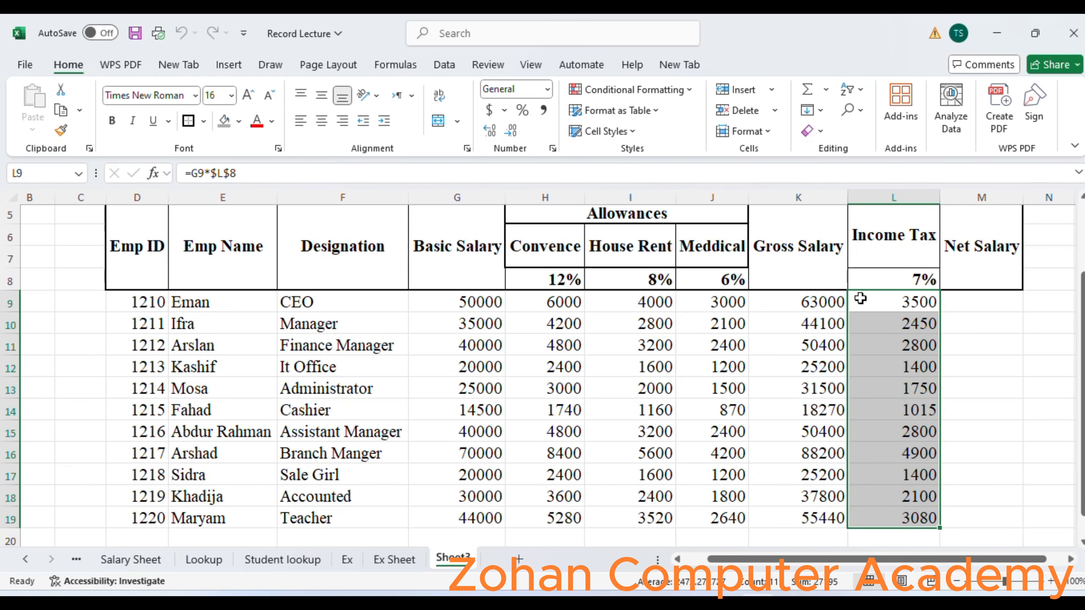
# Try to calculate the first employee's Net Salary in M9 with the formula =L9-K9.
pyautogui.click(981, 302)
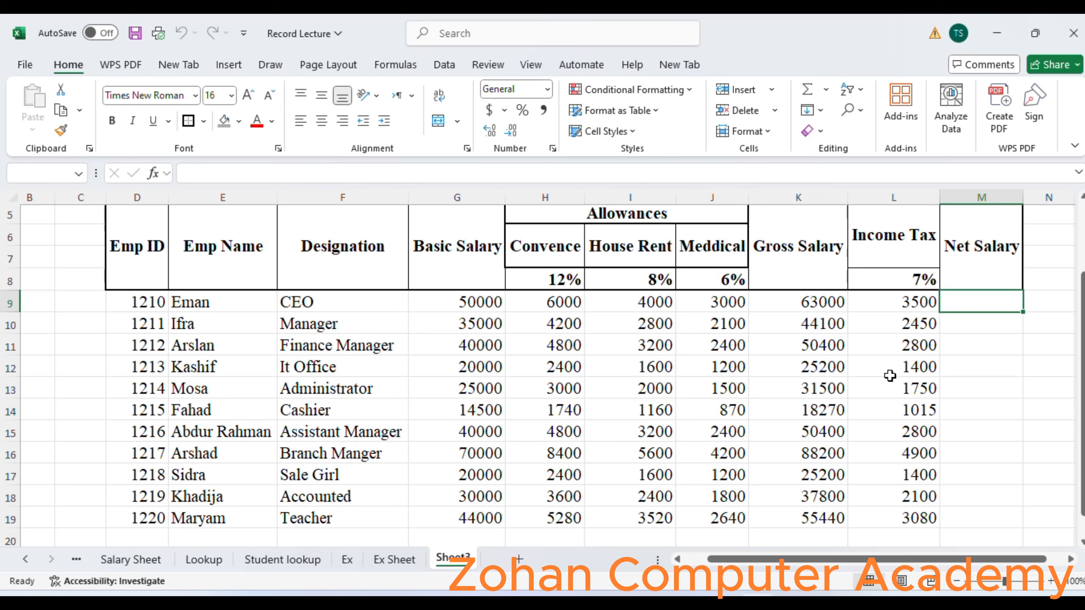
pyautogui.write('=')
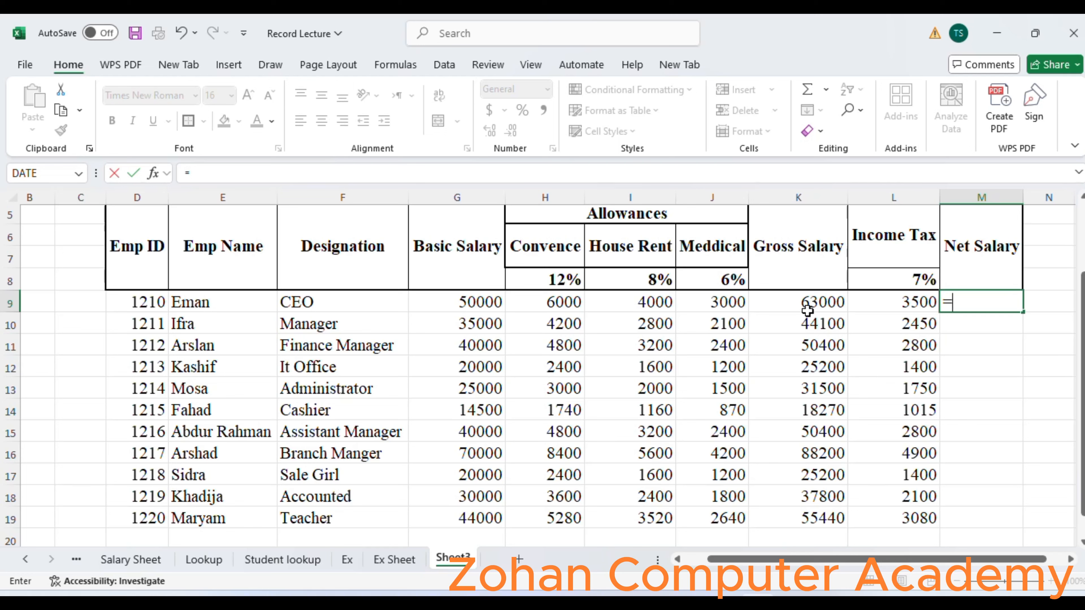
pyautogui.click(906, 302)
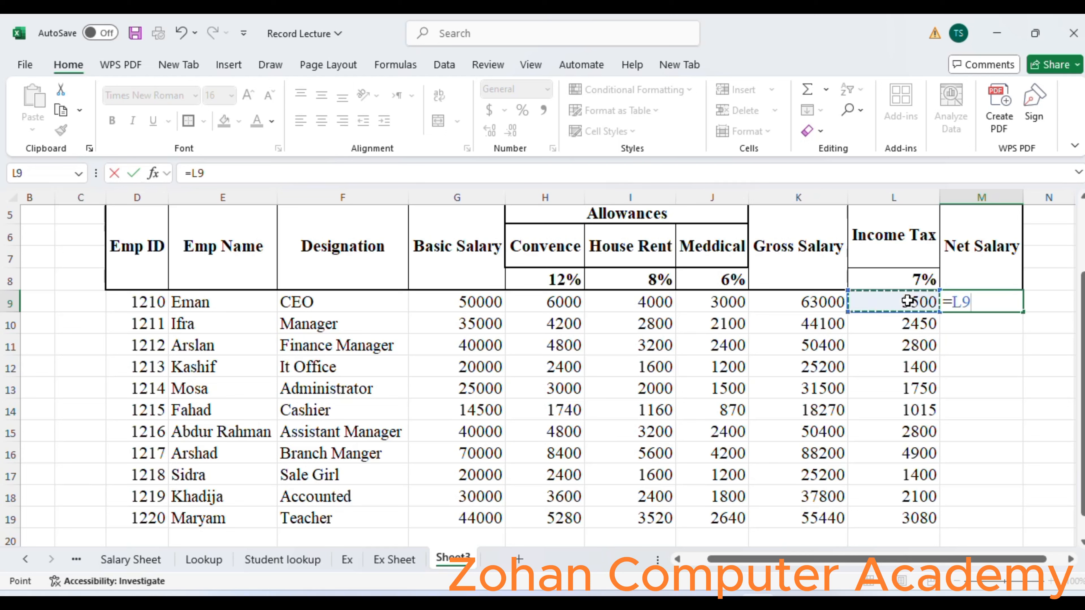
pyautogui.write('-')
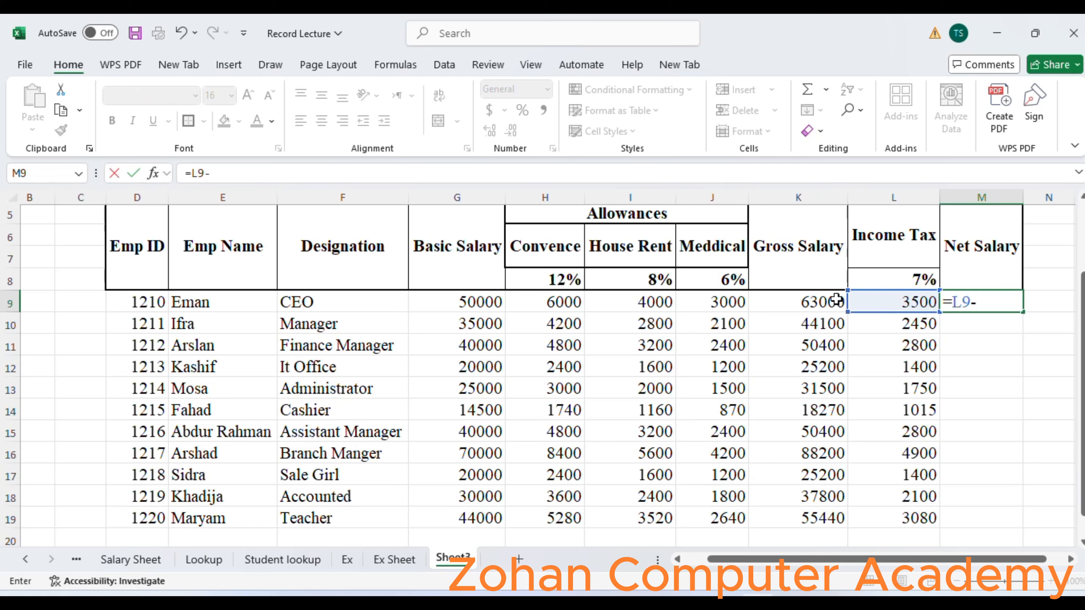
pyautogui.click(824, 301)
pyautogui.press('Return')
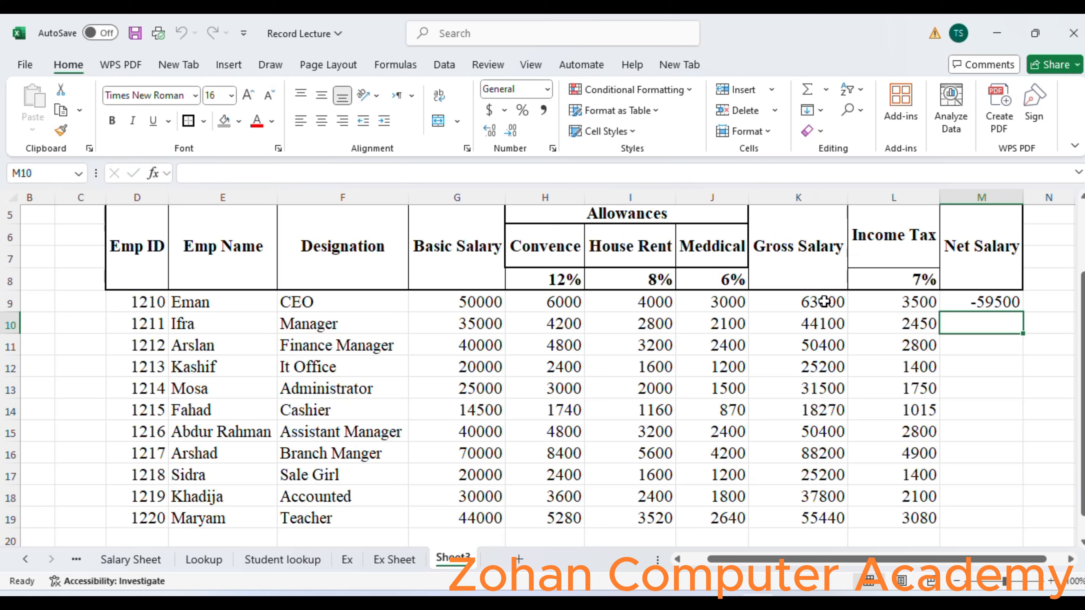
# Clear M9, calculate the Net Salary there with =K9-L9 and fill the formula down to M19.
pyautogui.click(982, 301)
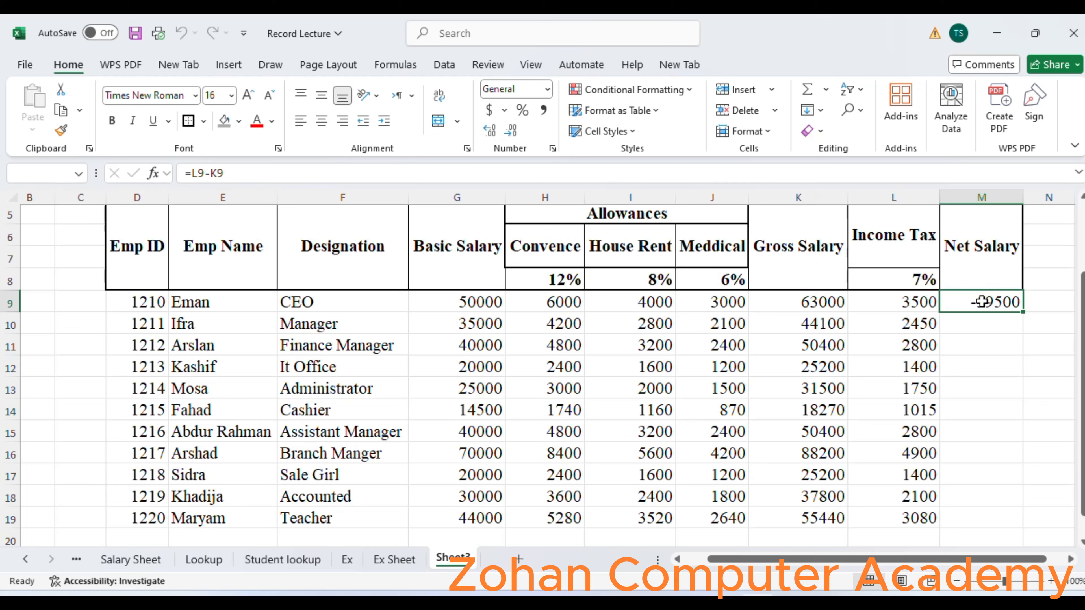
pyautogui.press('Delete')
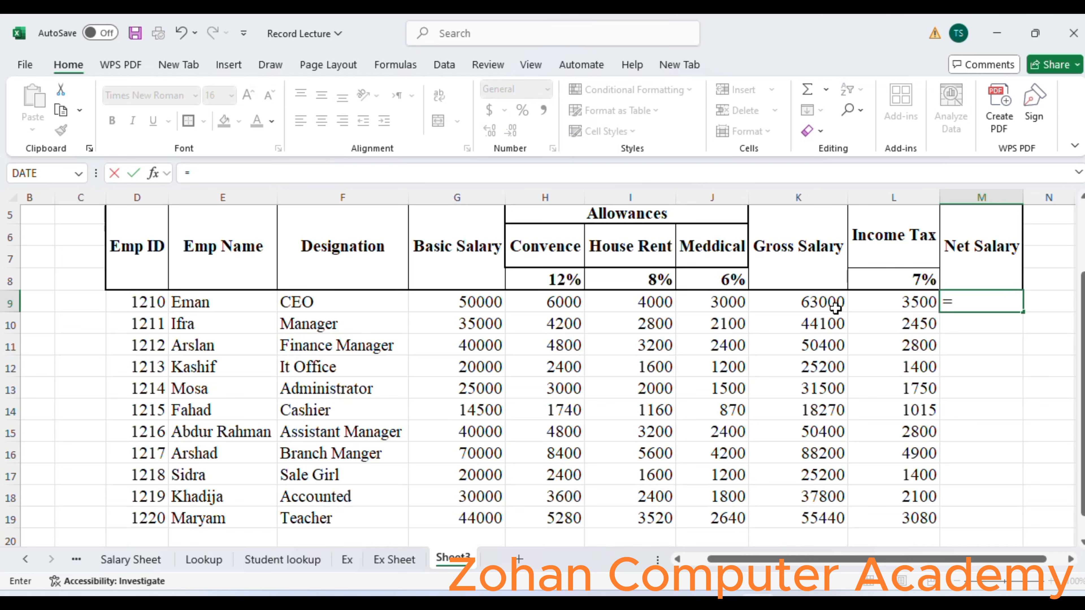
pyautogui.click(815, 306)
pyautogui.write('-')
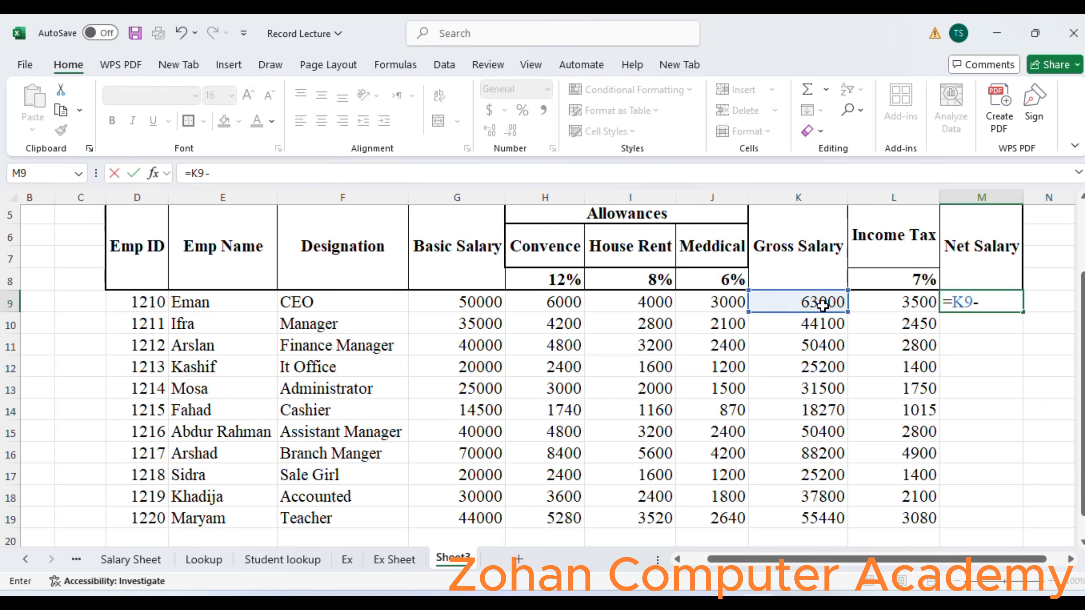
pyautogui.click(885, 303)
pyautogui.press('Return')
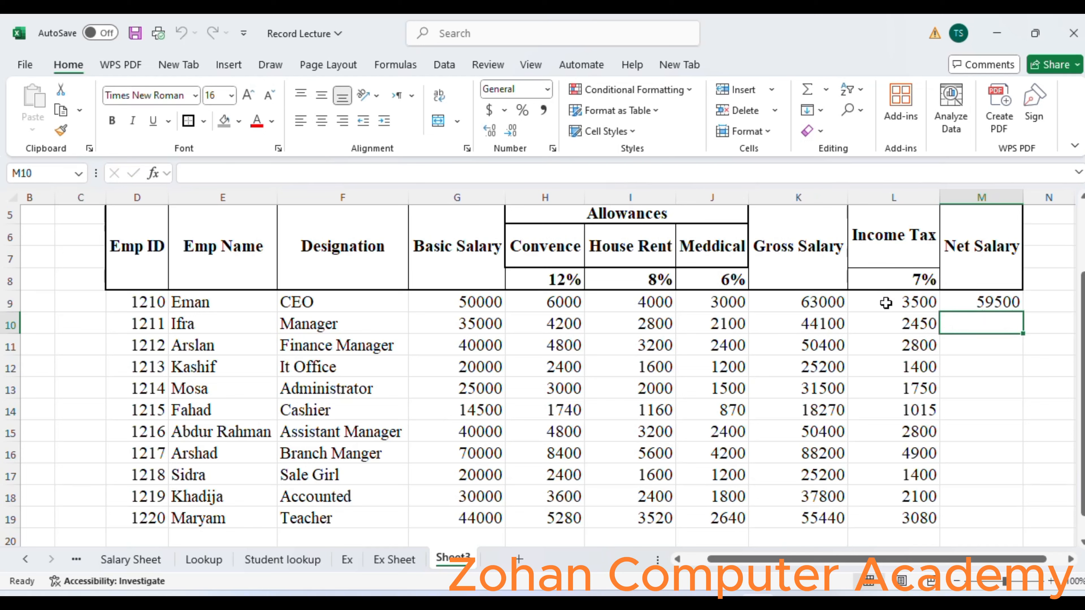
pyautogui.click(967, 303)
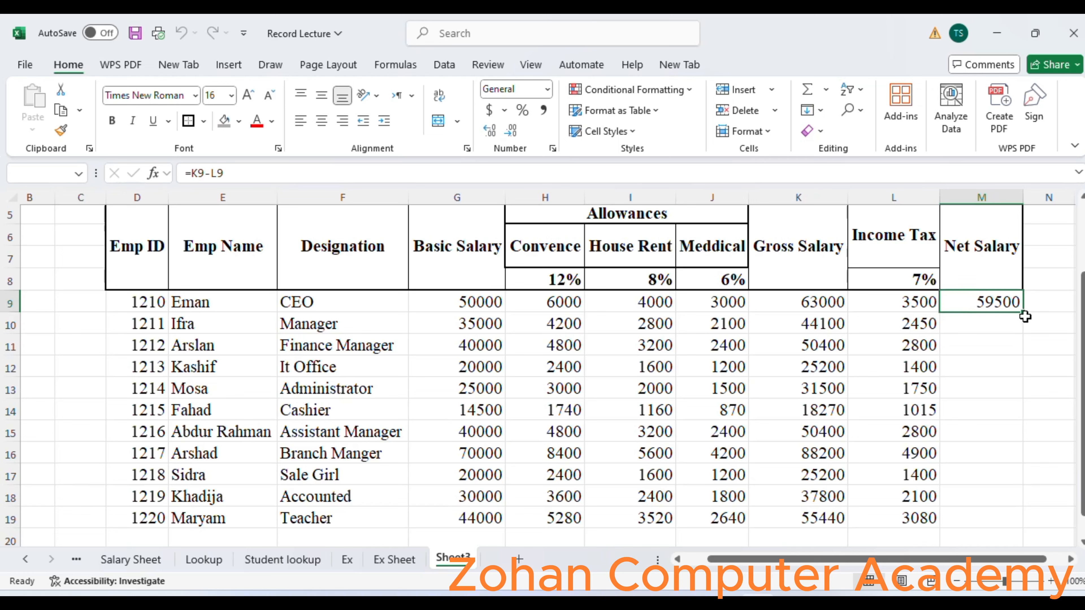
pyautogui.doubleClick(1025, 316)
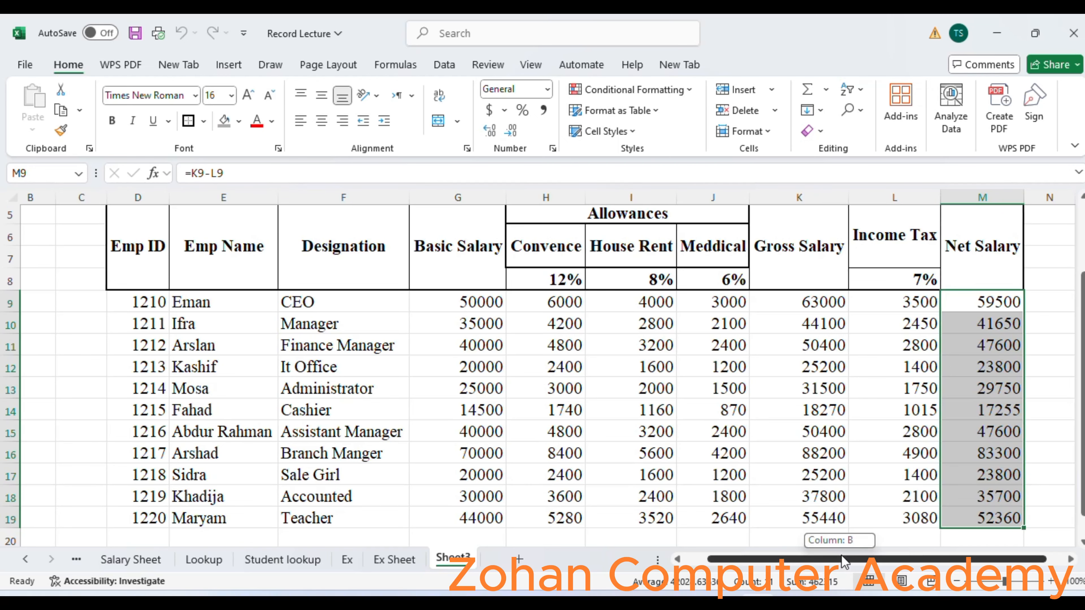
# Fill the header cells from Emp ID to Basic Salary with Green, Accent 6, Lighter 40%.
pyautogui.moveTo(841, 554); pyautogui.dragTo(879, 550)
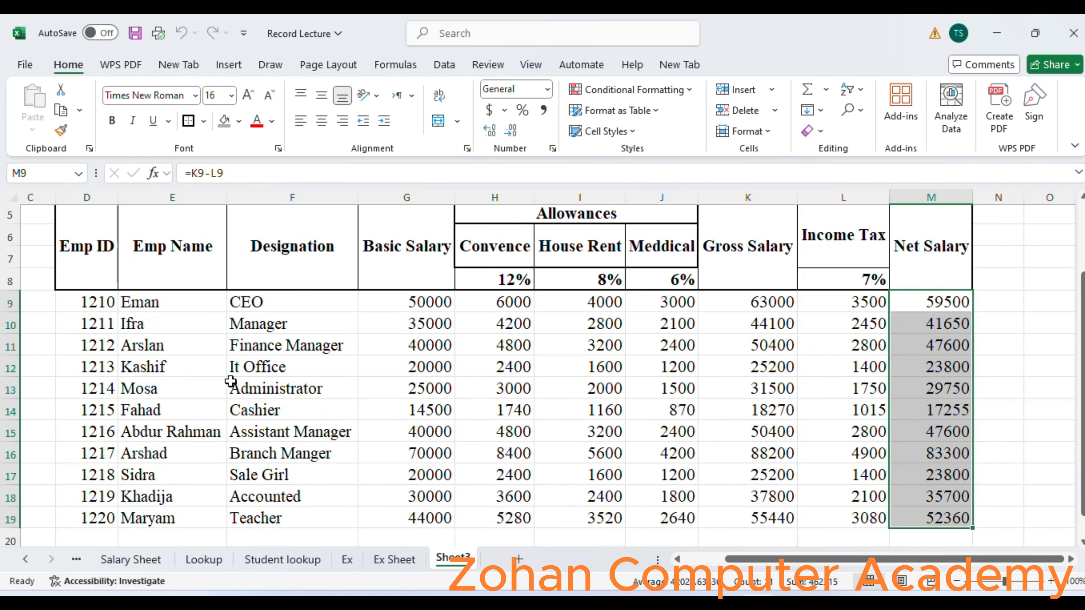
pyautogui.moveTo(1082, 358); pyautogui.dragTo(1081, 329)
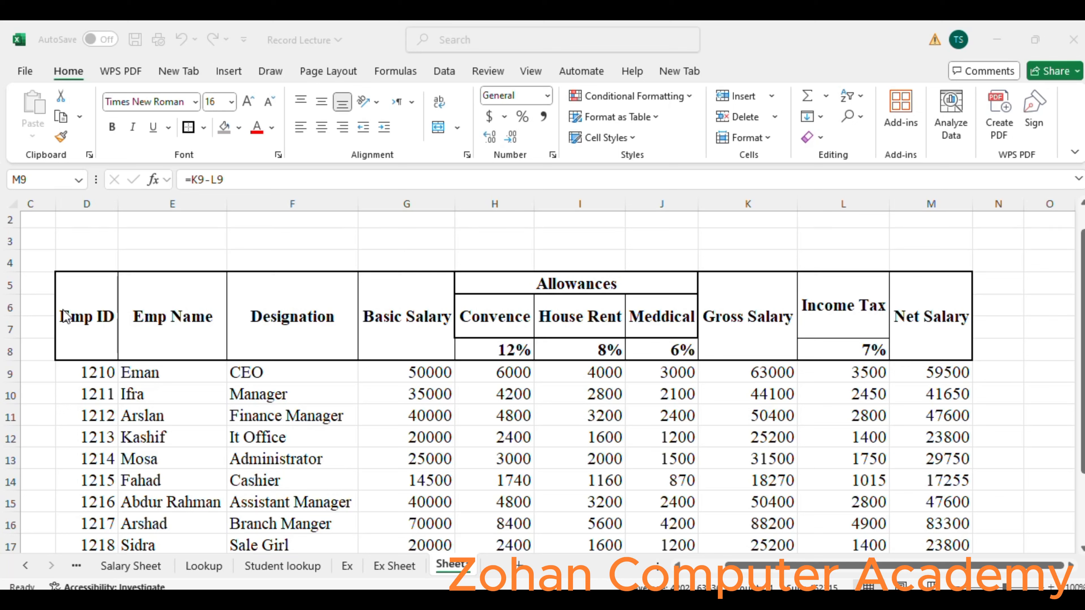
pyautogui.moveTo(65, 317); pyautogui.dragTo(446, 327)
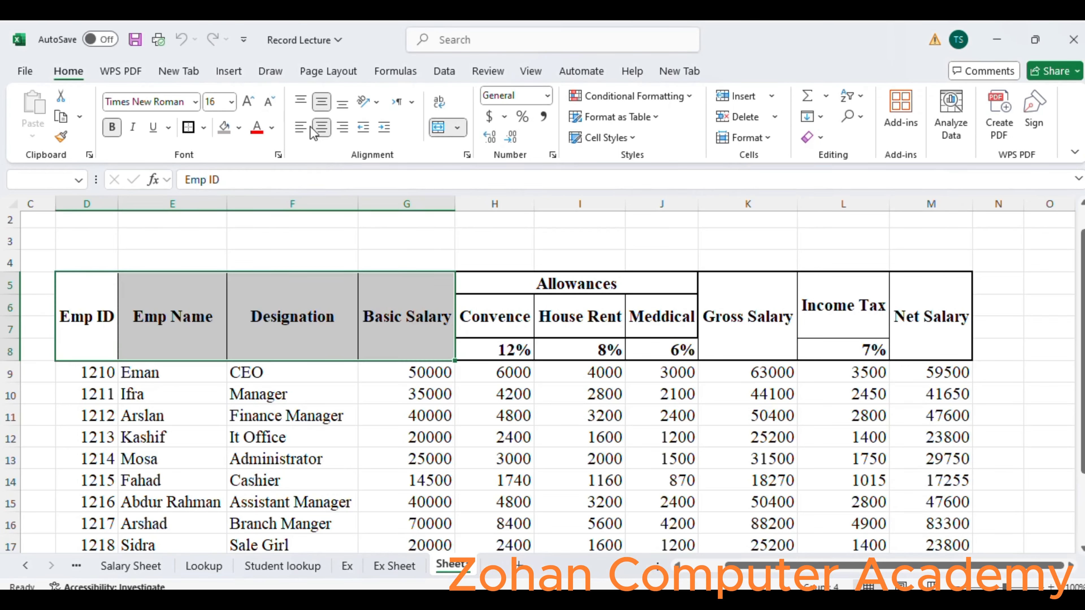
pyautogui.click(240, 130)
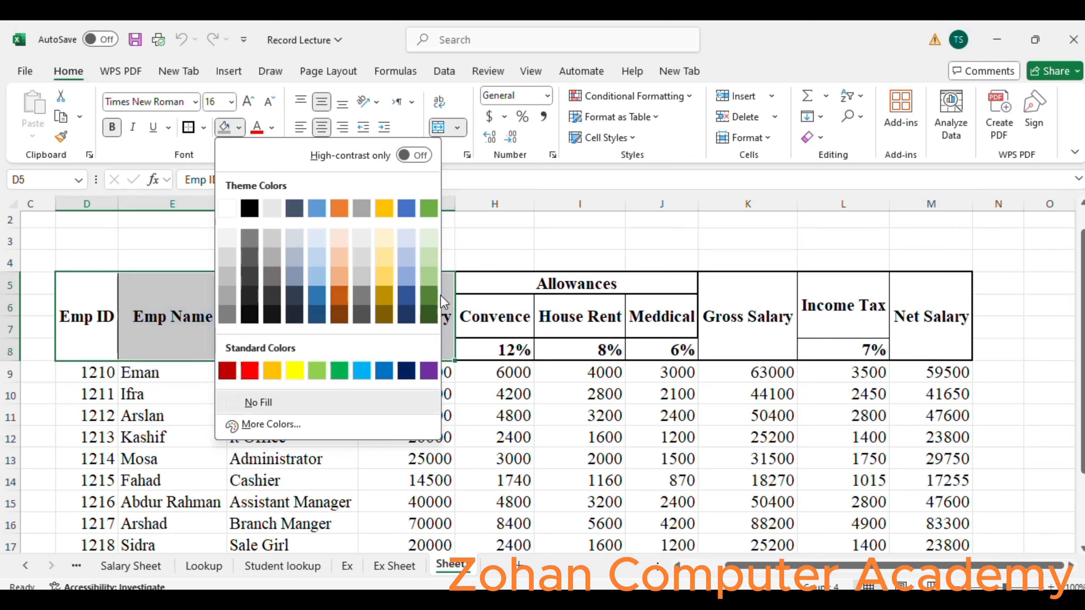
pyautogui.click(429, 277)
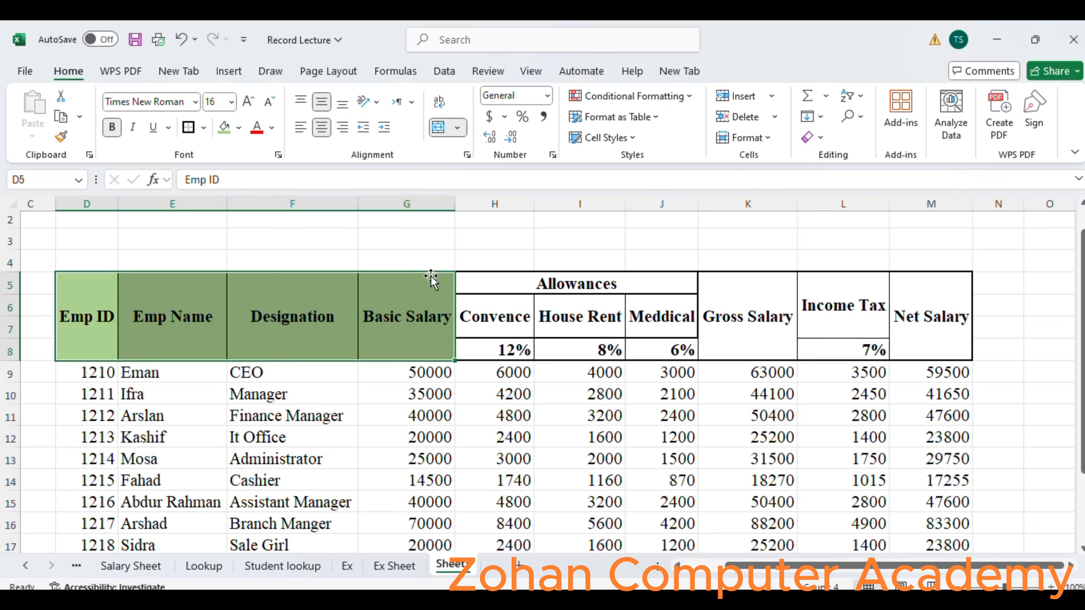
# Fill the merged Allowances header cell with the standard yellow colour.
pyautogui.click(483, 278)
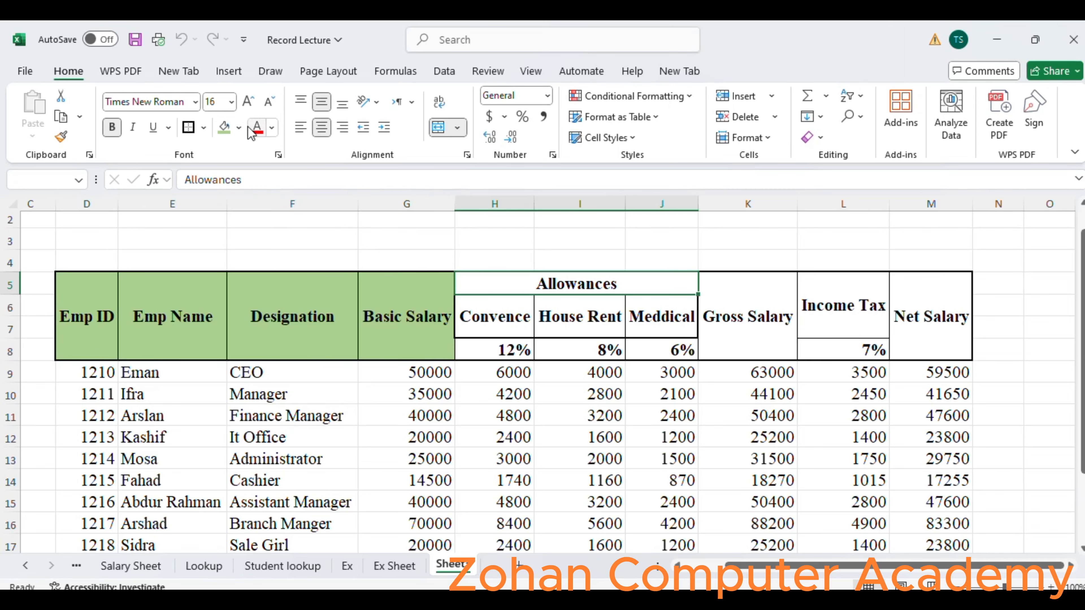
pyautogui.click(238, 127)
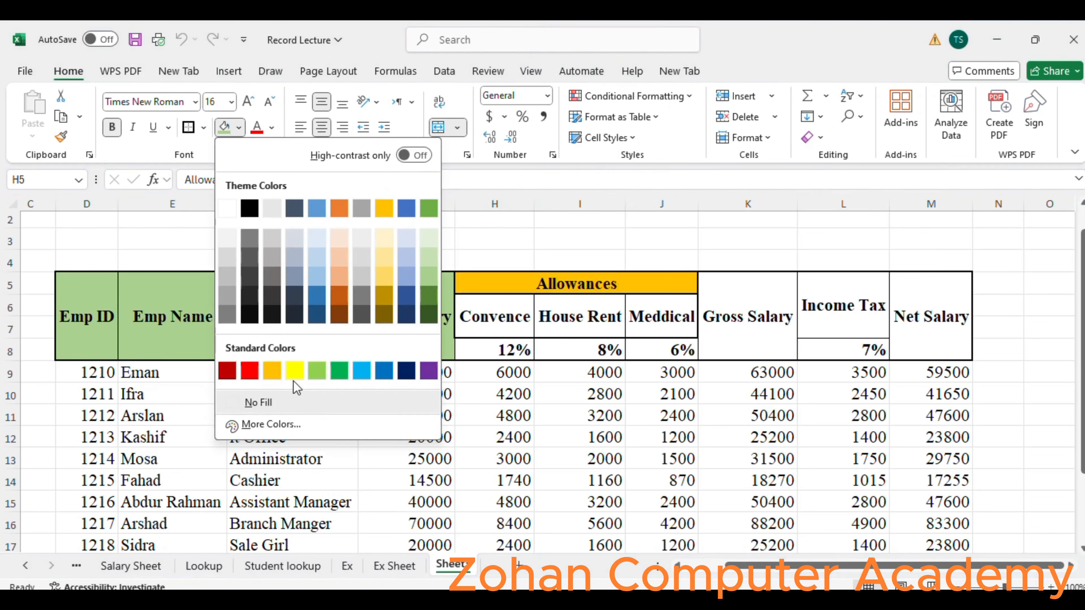
pyautogui.click(295, 370)
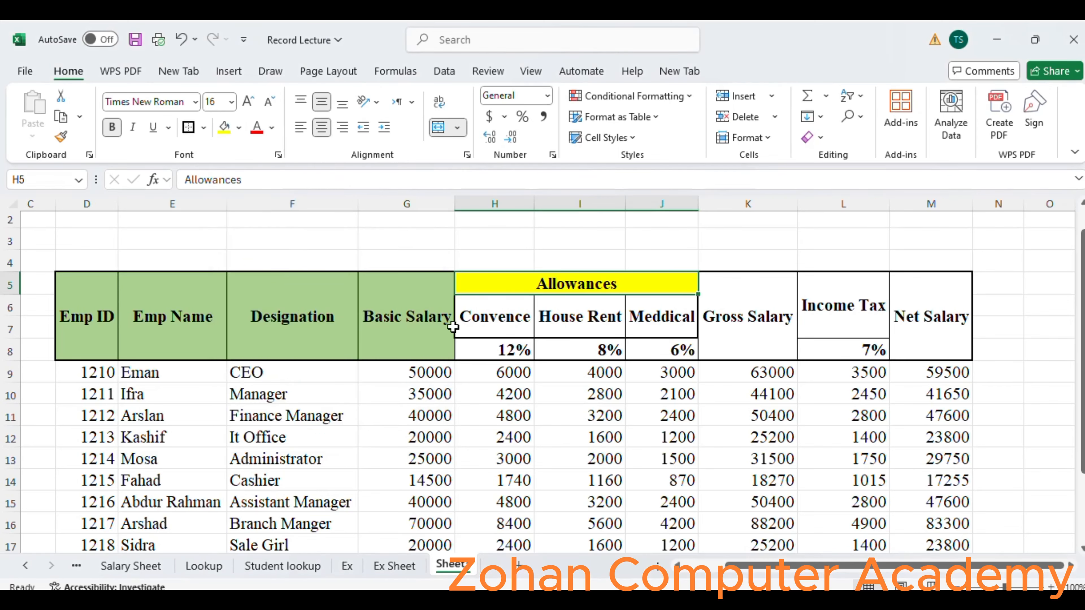
# Fill the Convence, House Rent and Meddical header cells with a light orange theme colour.
pyautogui.moveTo(489, 321); pyautogui.dragTo(639, 314)
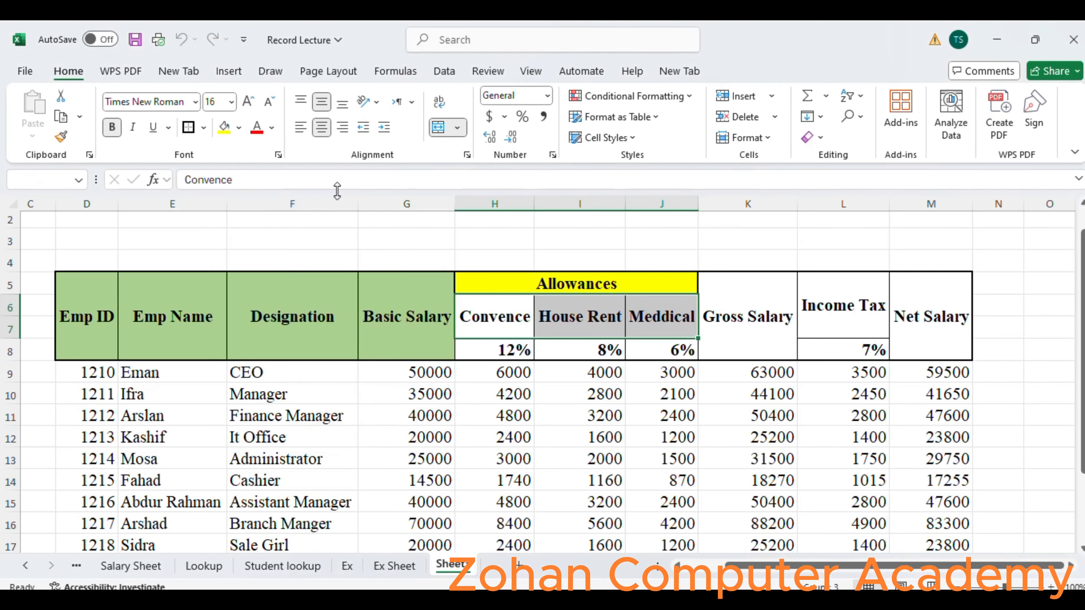
pyautogui.click(239, 127)
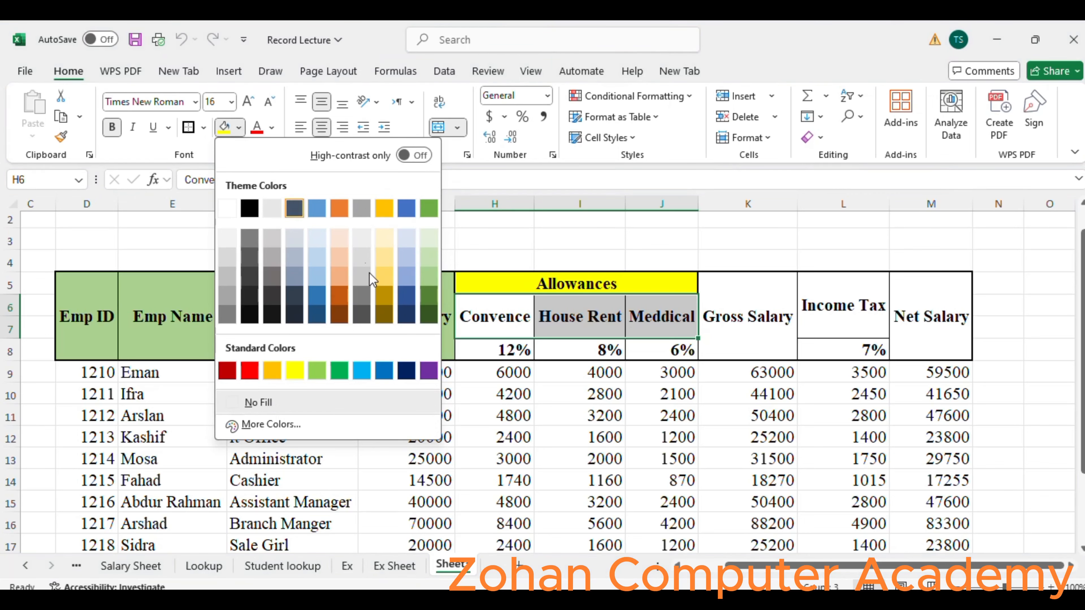
pyautogui.click(336, 280)
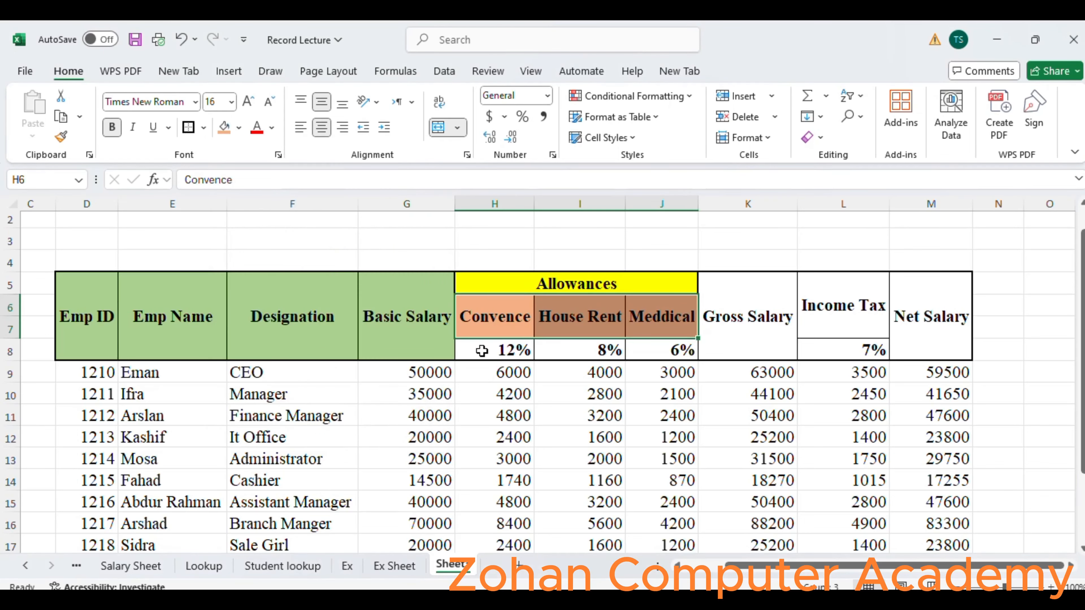
# Fill the three allowance percentage cells H8:J8 with standard yellow.
pyautogui.click(481, 350)
pyautogui.moveTo(481, 350); pyautogui.dragTo(666, 348)
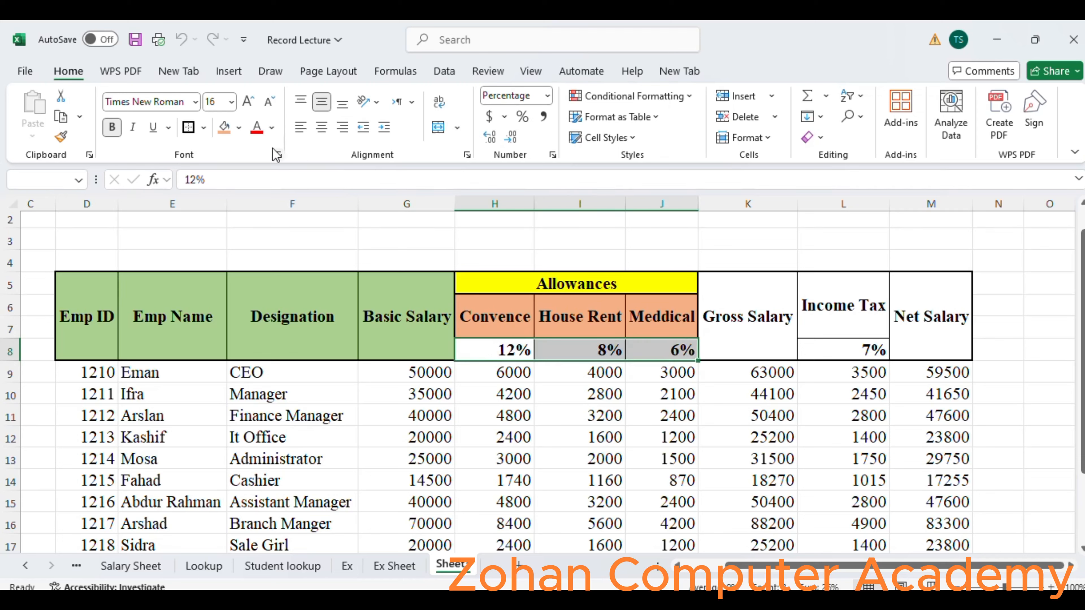
pyautogui.click(239, 127)
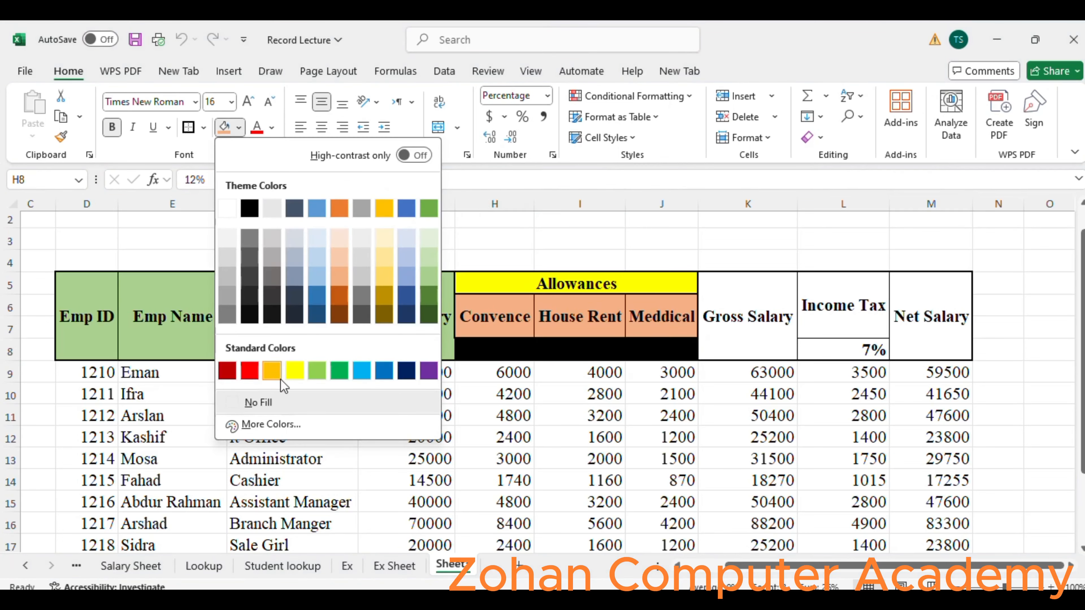
pyautogui.click(295, 370)
# Fill the Gross Salary, Income Tax and Net Salary header block with a light tint of Gold, Accent 4.
pyautogui.moveTo(719, 290); pyautogui.dragTo(909, 289)
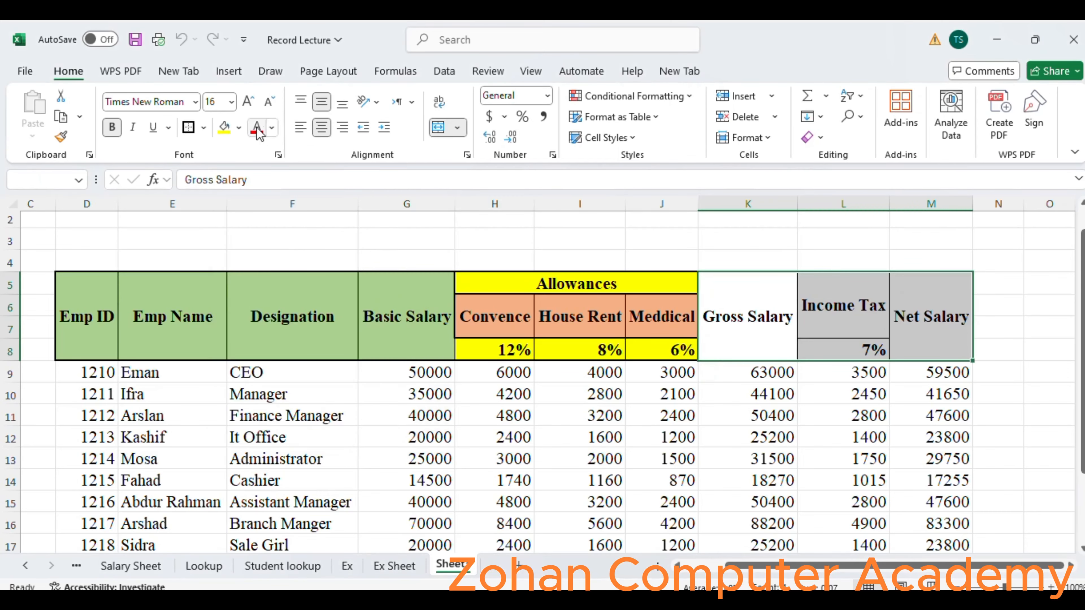
pyautogui.click(239, 127)
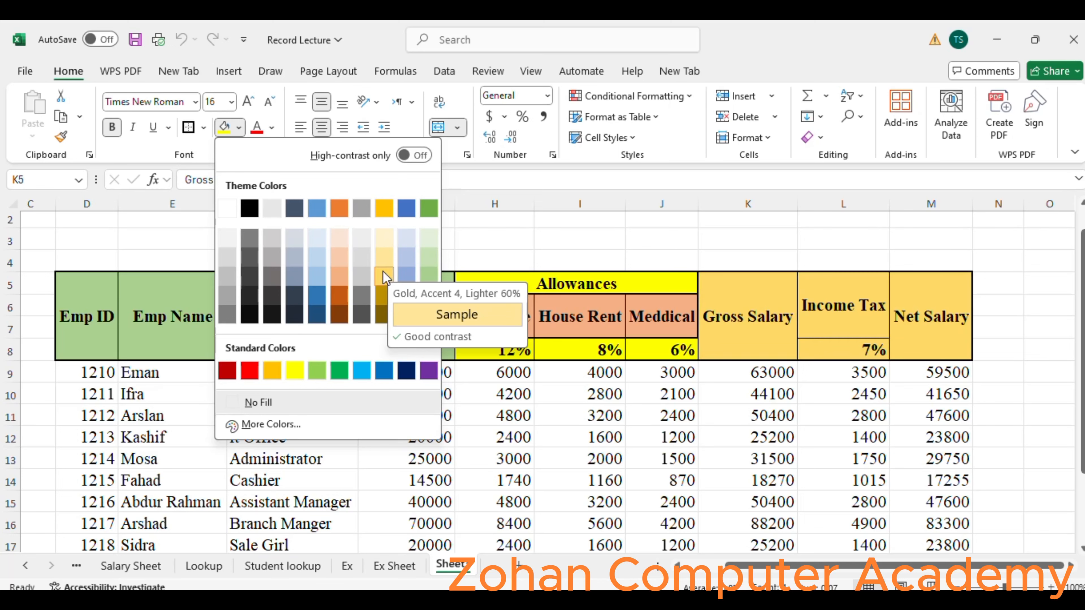
pyautogui.click(383, 272)
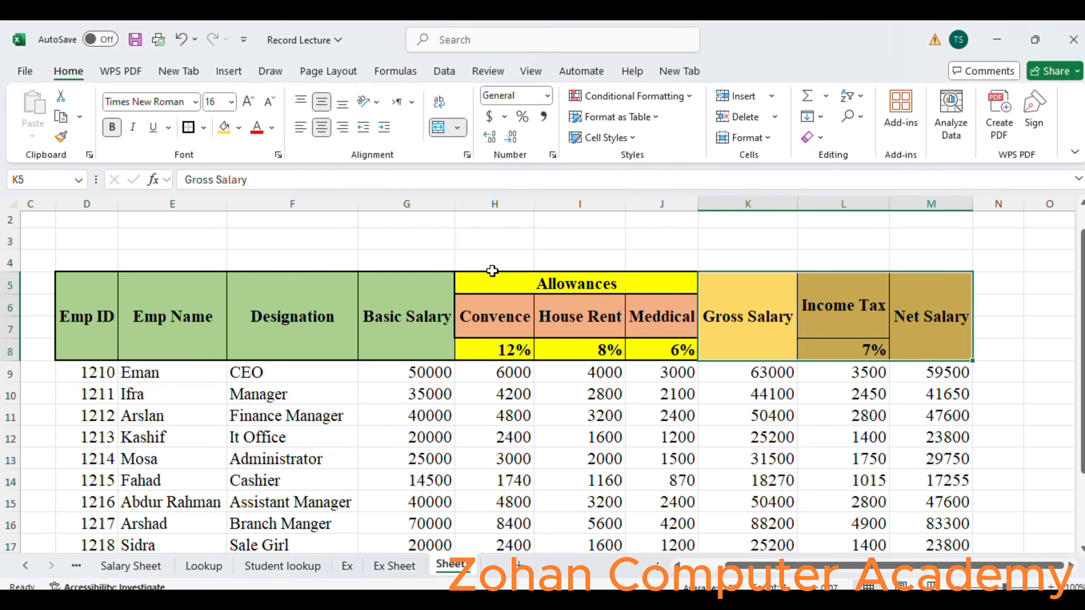
# Fill the Income Tax percentage cell L8 with standard yellow.
pyautogui.click(821, 347)
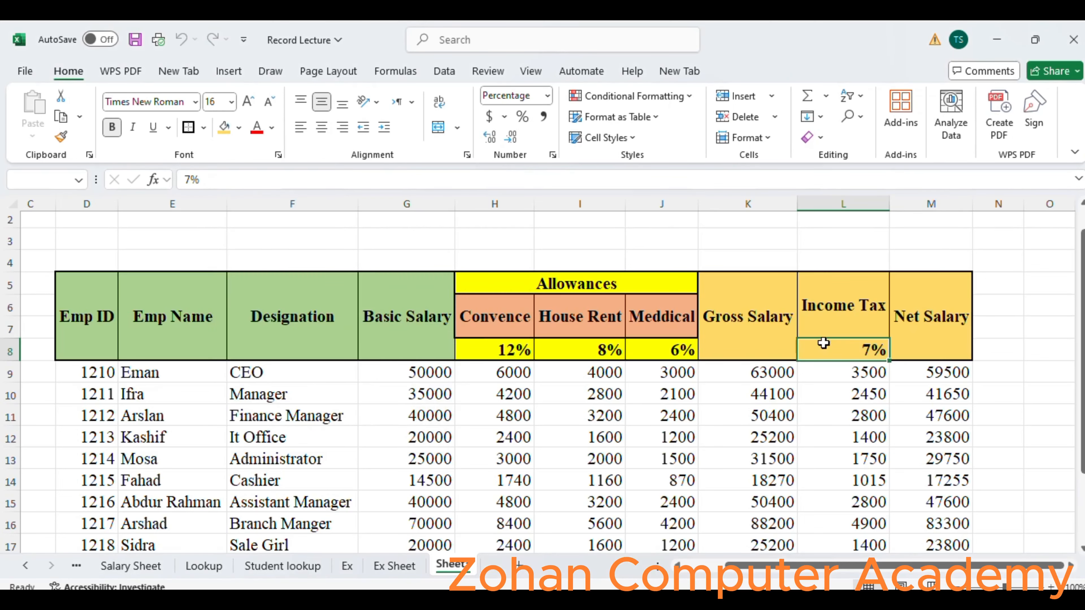
pyautogui.click(242, 133)
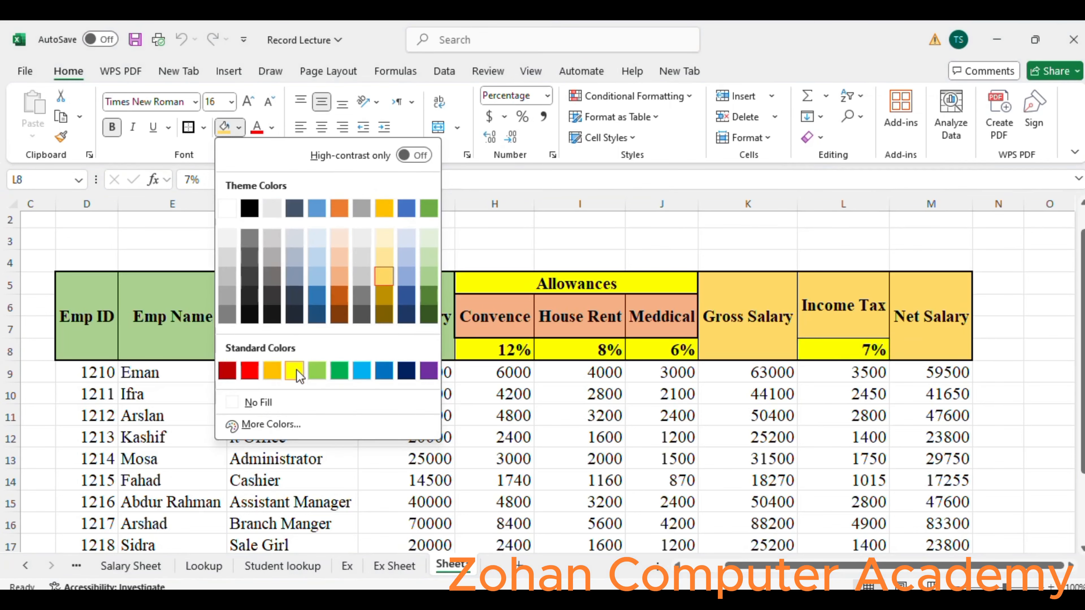
pyautogui.click(300, 377)
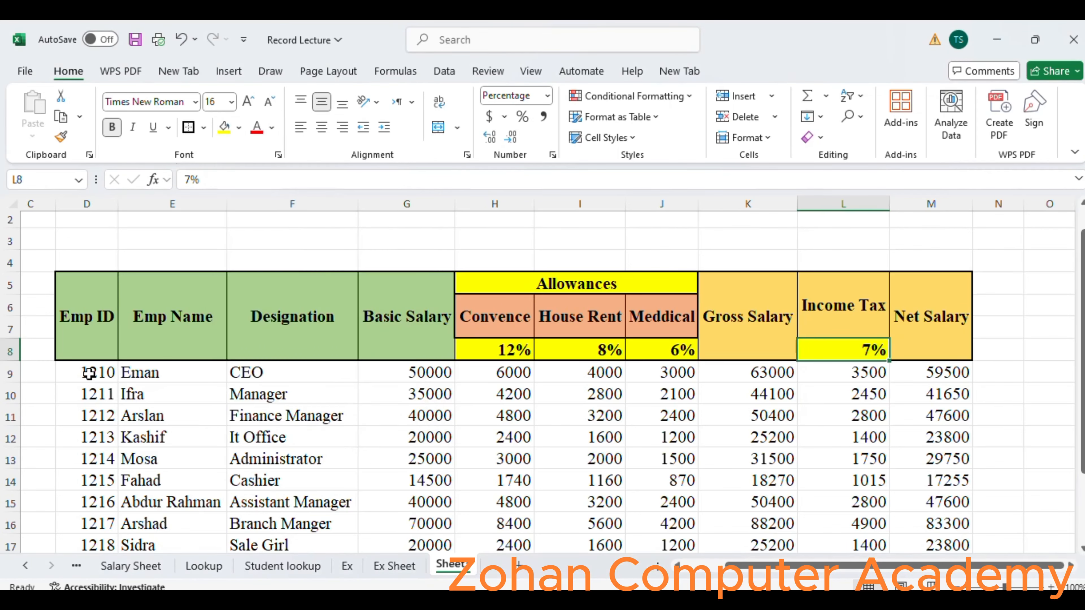
# Center the employee data in D9:M19 horizontally and align it to the middle vertically.
pyautogui.moveTo(91, 374); pyautogui.dragTo(179, 396)
pyautogui.moveTo(347, 443); pyautogui.dragTo(961, 482)
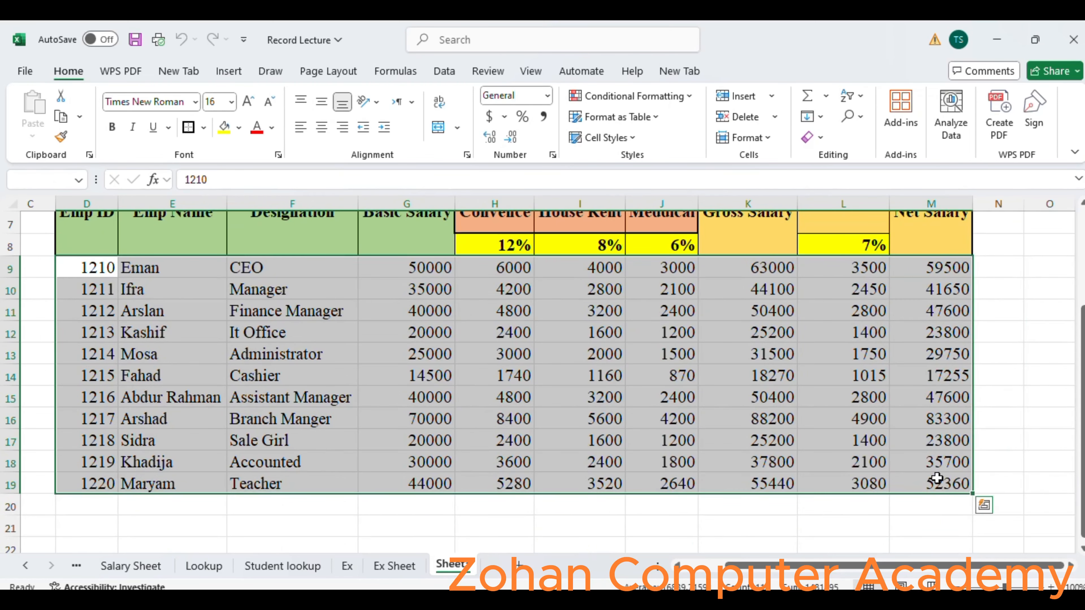
pyautogui.click(322, 128)
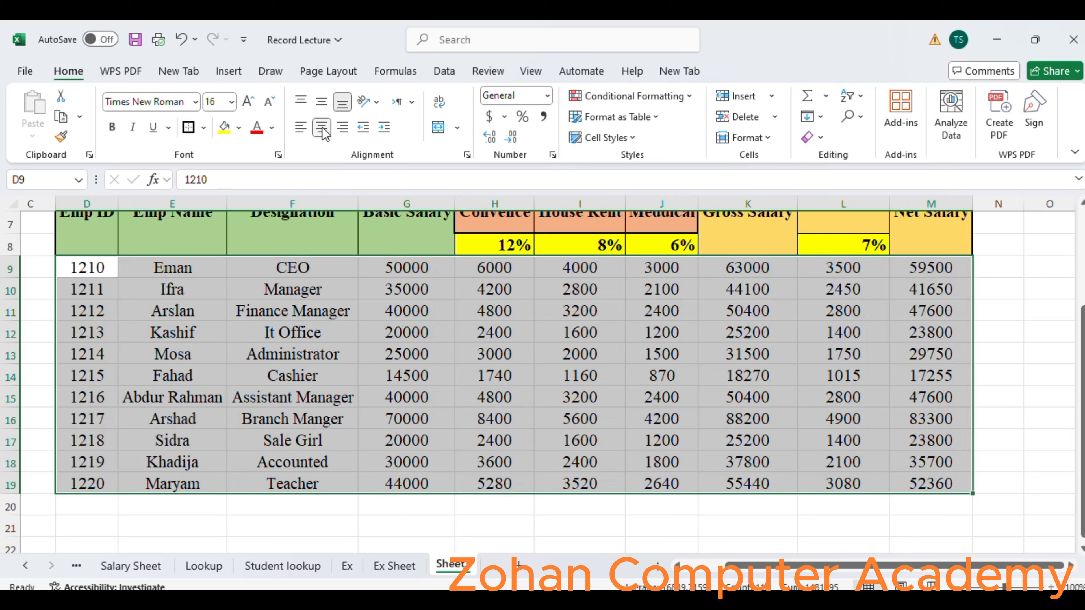
pyautogui.click(322, 102)
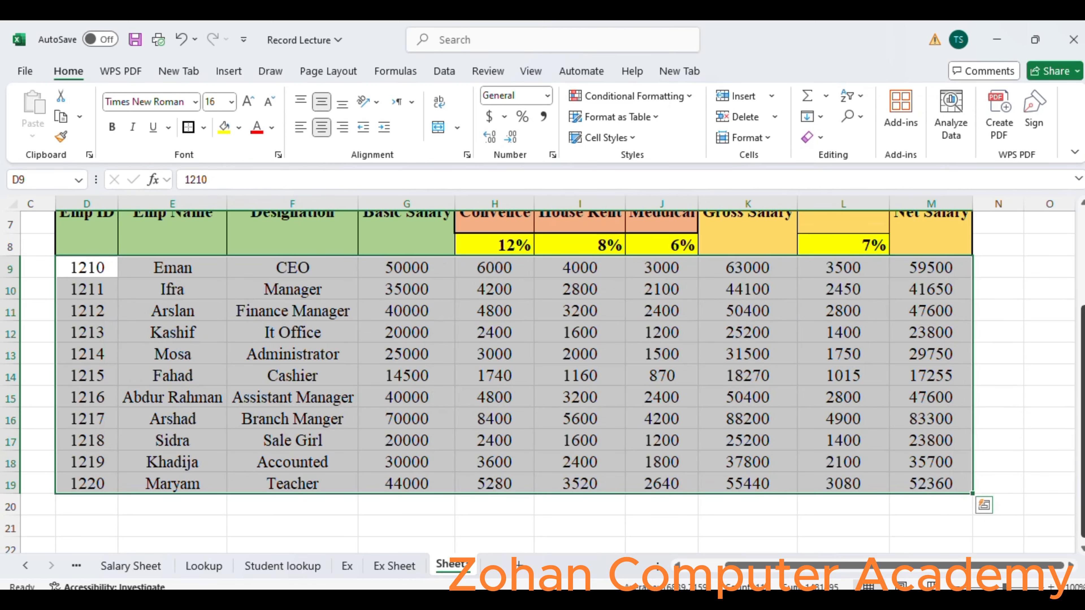
pyautogui.moveTo(1077, 461); pyautogui.dragTo(1077, 383)
pyautogui.click(829, 289)
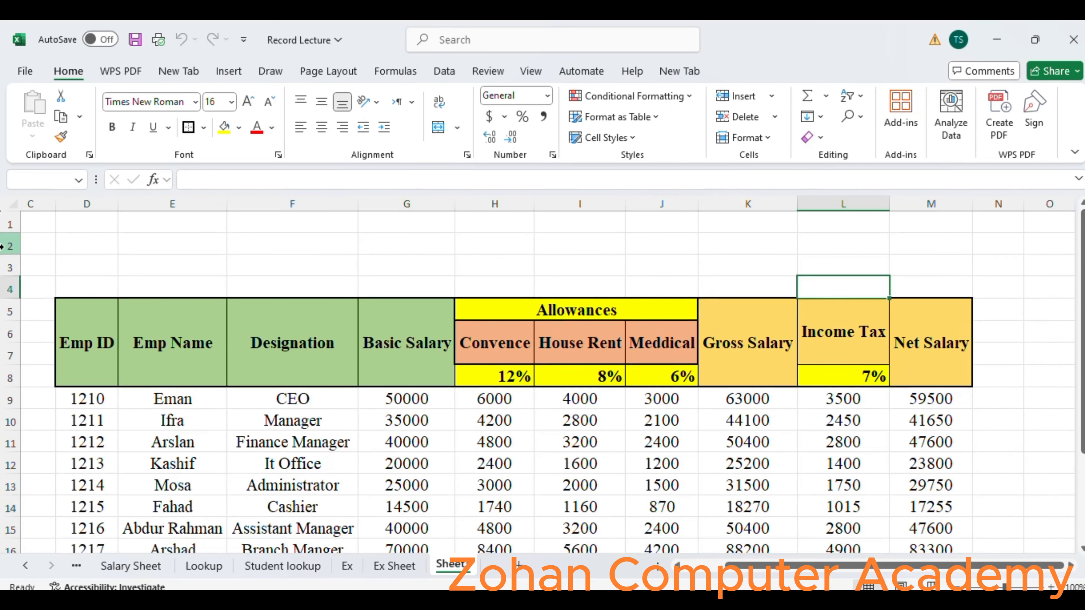
pyautogui.click(725, 103)
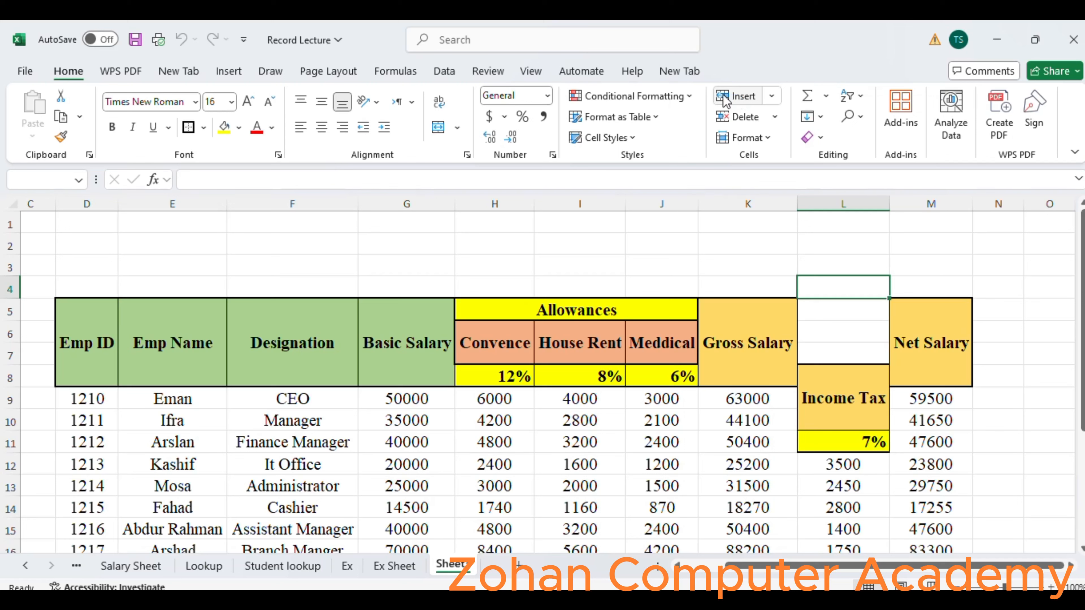
pyautogui.click(829, 263)
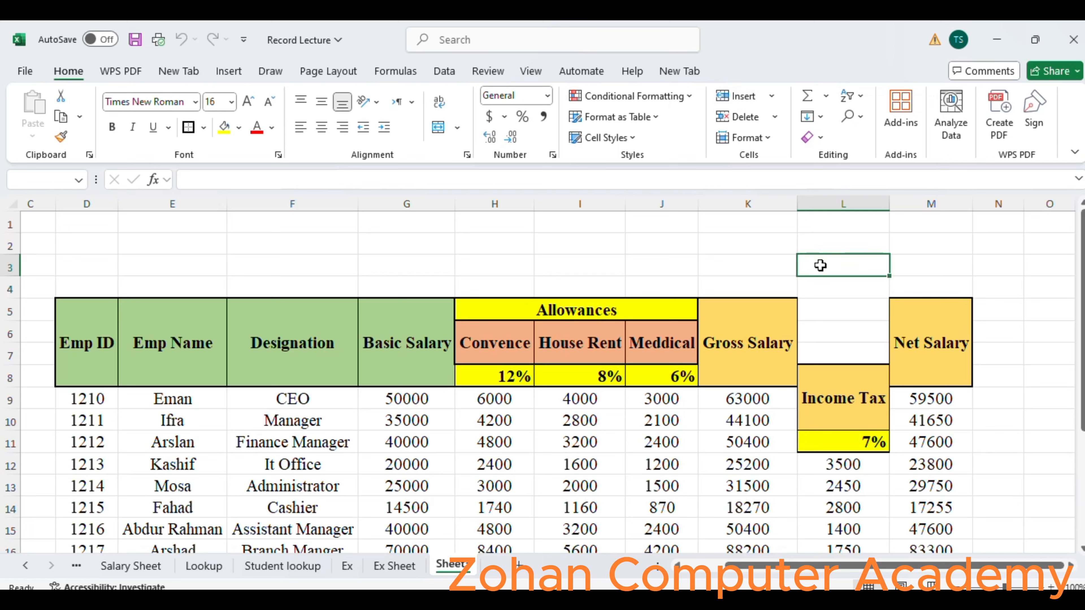
pyautogui.keyDown('shift'); pyautogui.click(846, 355); pyautogui.keyUp('shift')
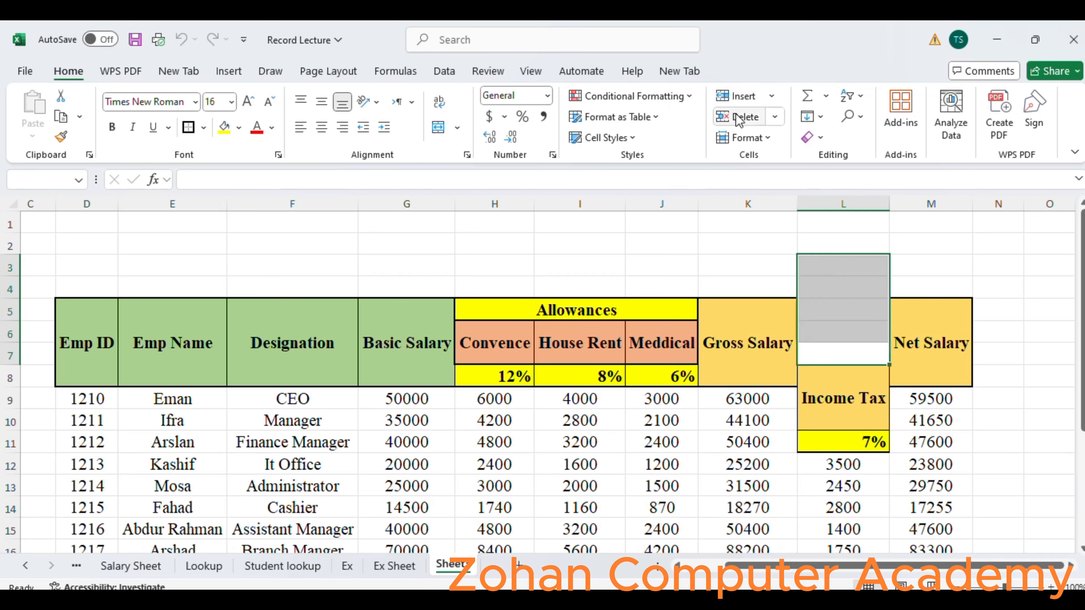
pyautogui.click(723, 119)
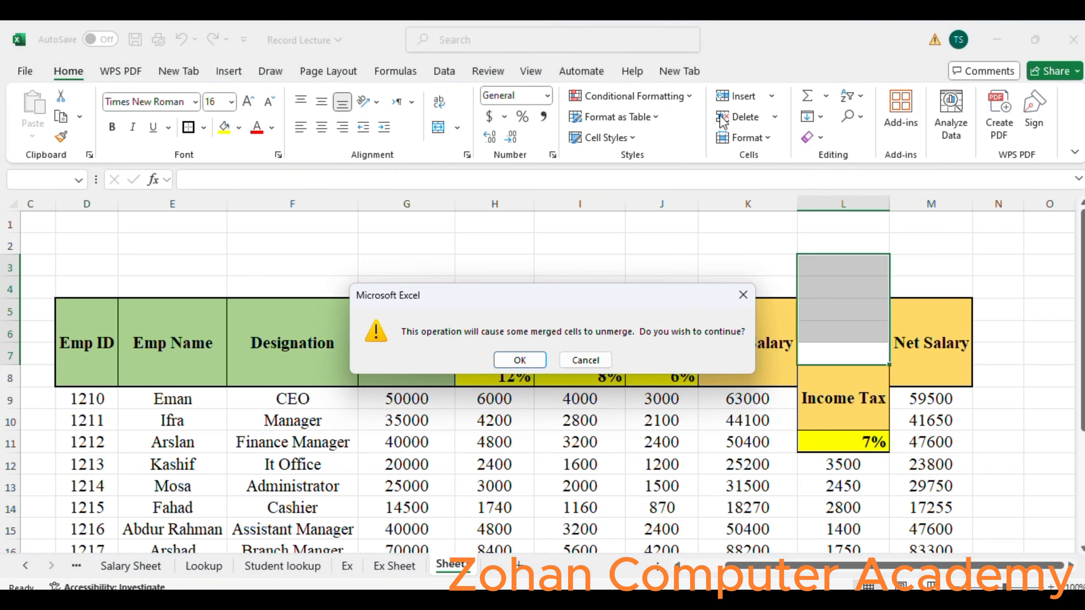
pyautogui.click(529, 361)
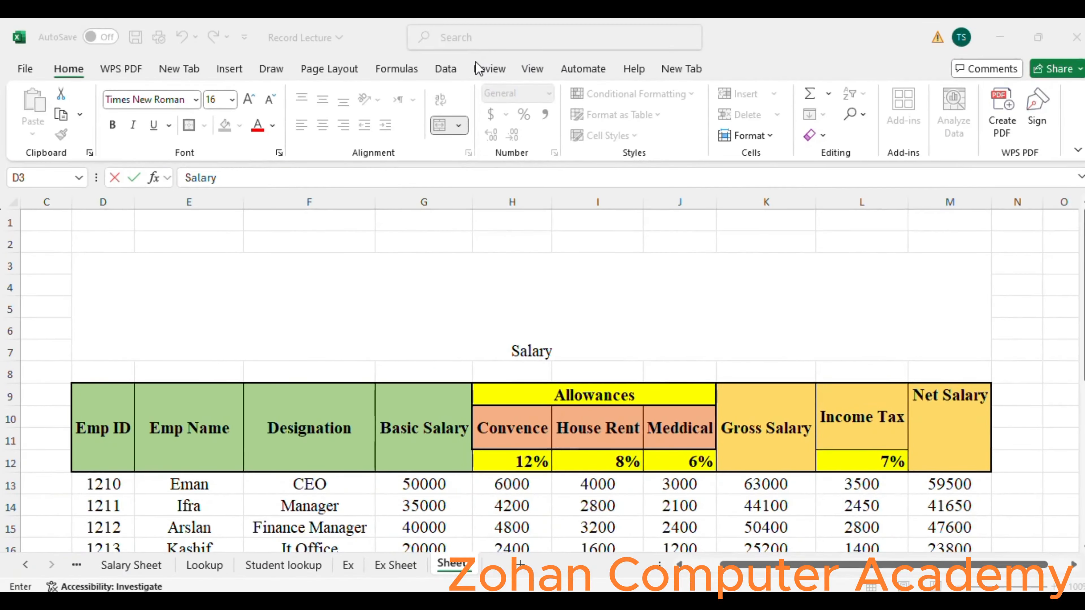
# Complete the title in the merged block D3:M7 so that it reads "Salary Sheet".
pyautogui.doubleClick(609, 318)
pyautogui.click(609, 318)
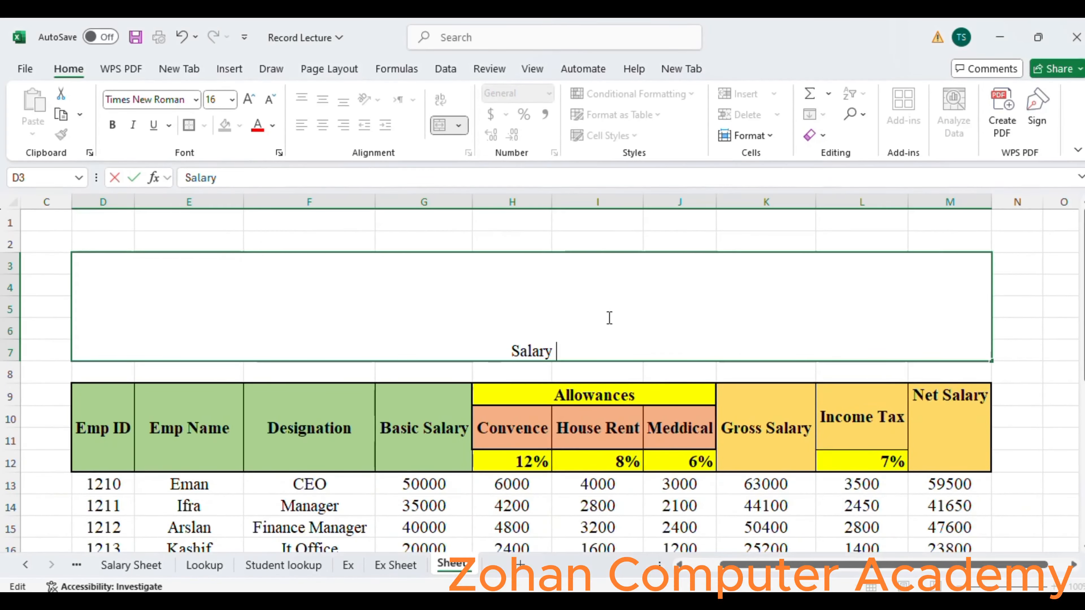
pyautogui.write('Sheet')
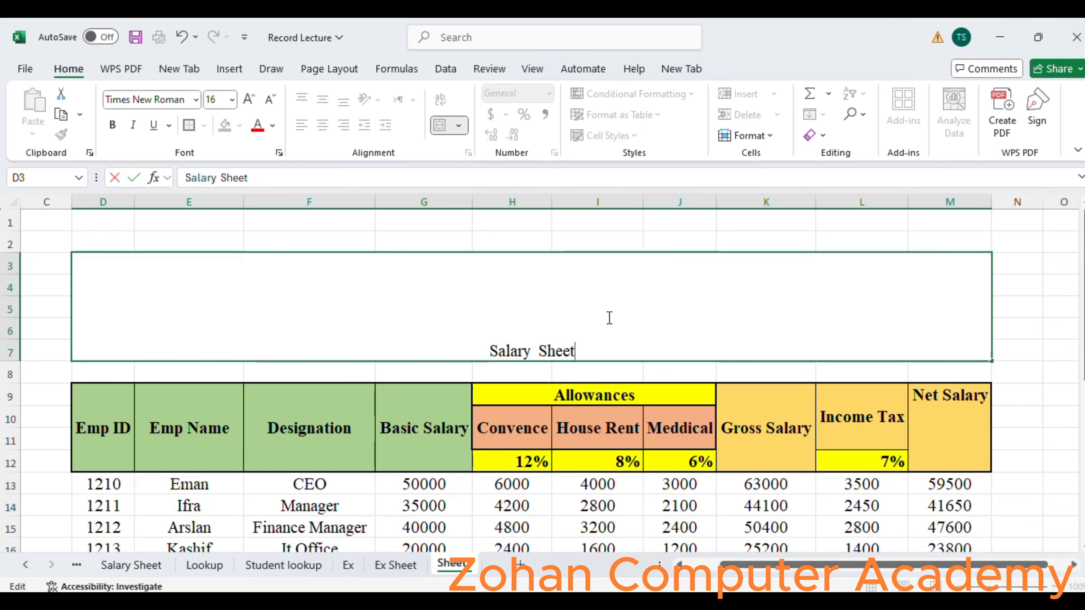
pyautogui.hotkey('ctrl', 'Return')
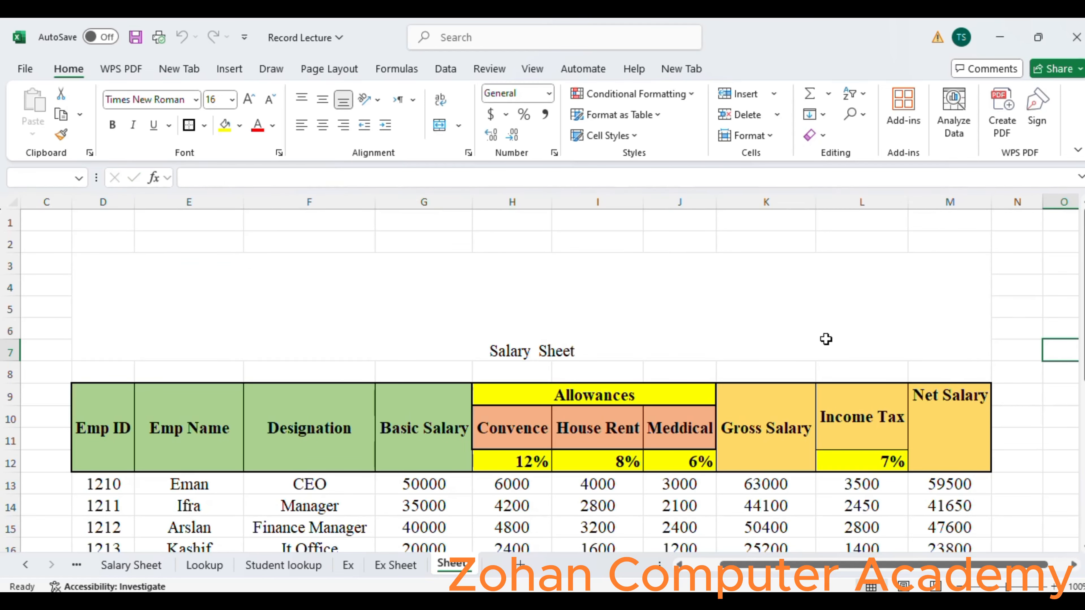
# Set the Salary Sheet title to font size 80 and make it bold.
pyautogui.click(232, 99)
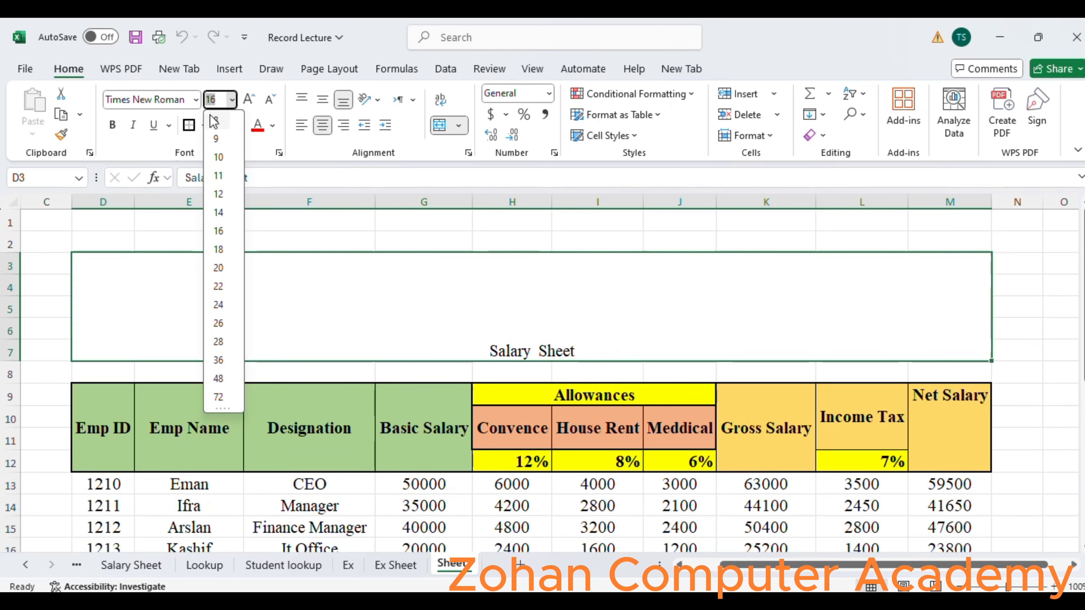
pyautogui.press('BackSpace')
pyautogui.write('80')
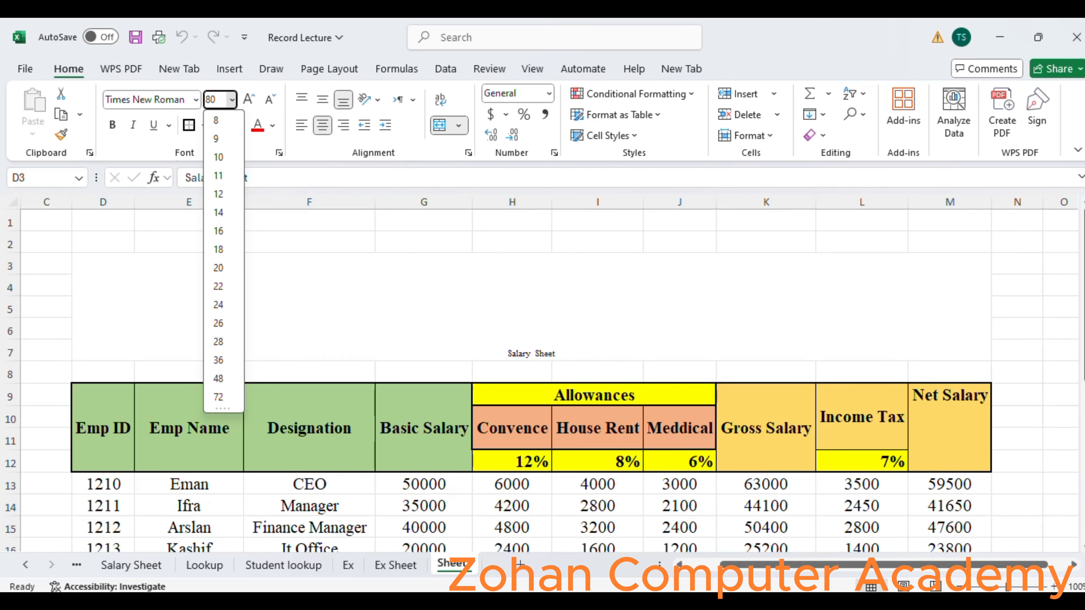
pyautogui.press('Return')
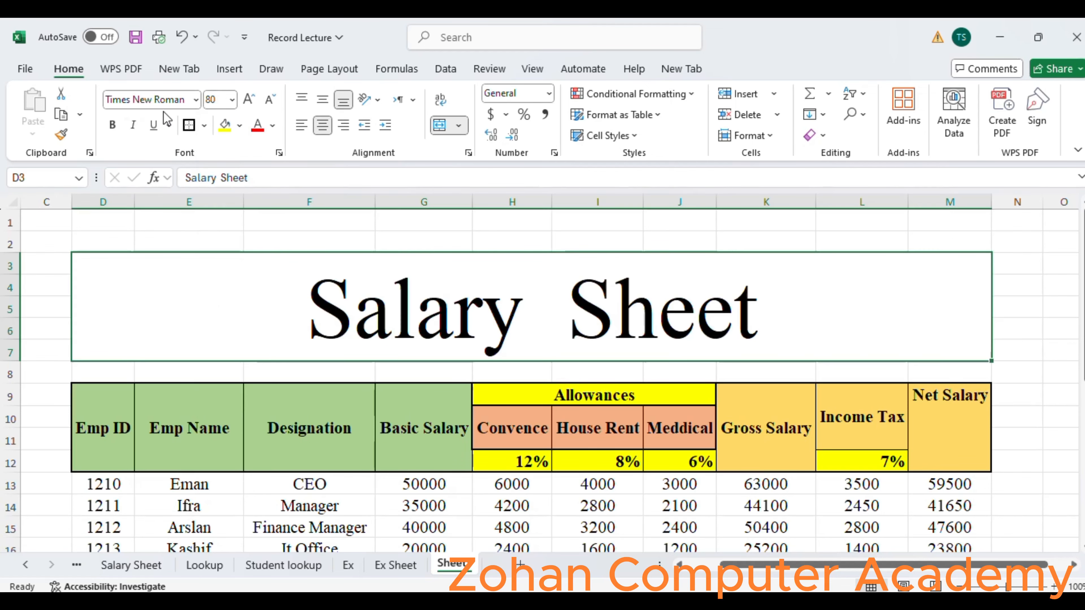
pyautogui.click(111, 127)
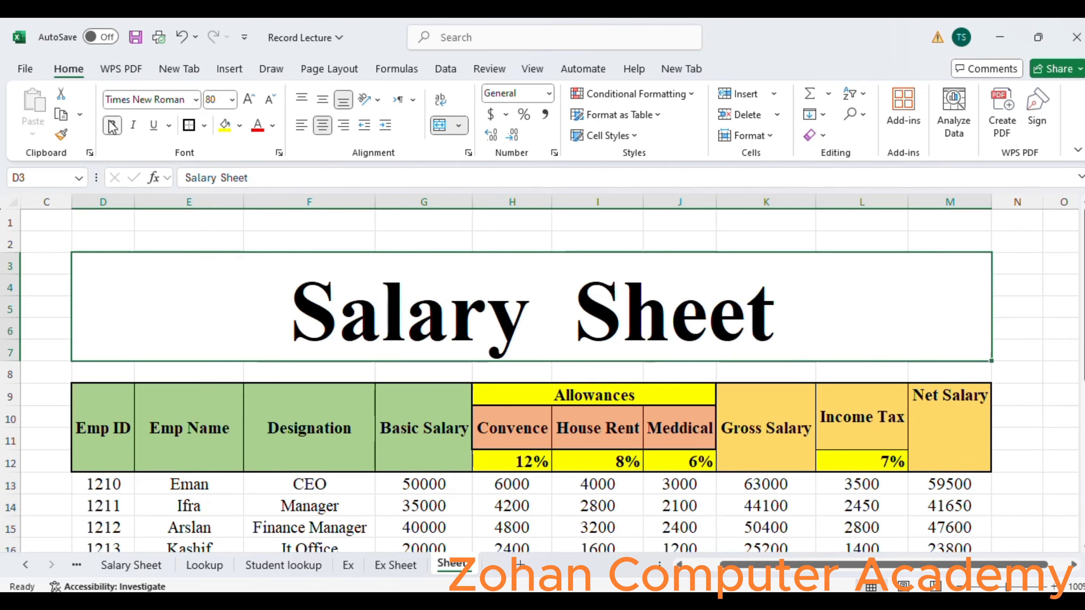
pyautogui.click(195, 100)
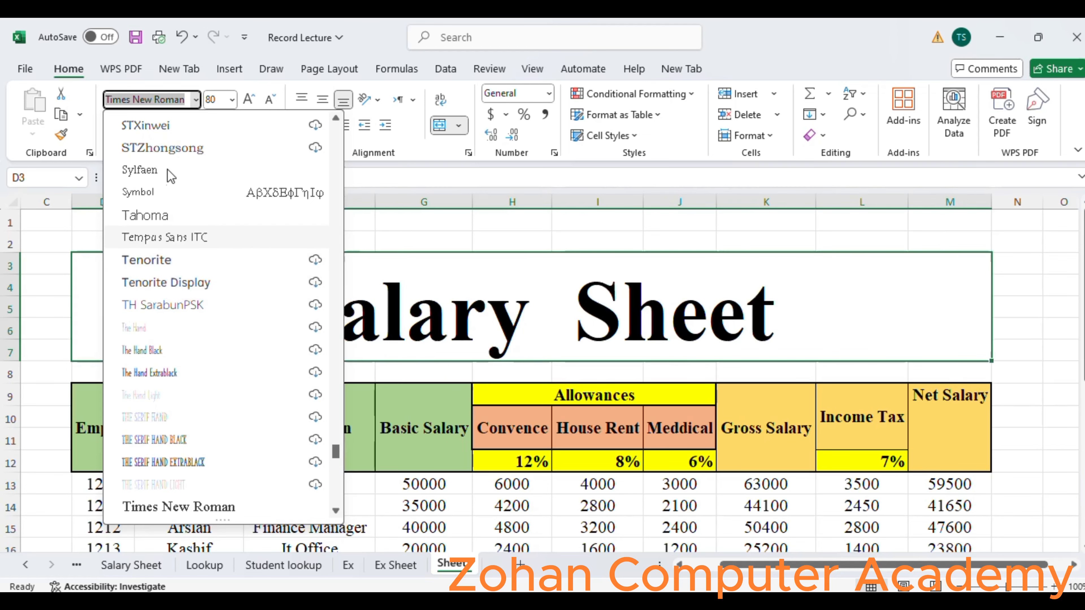
pyautogui.write('a')
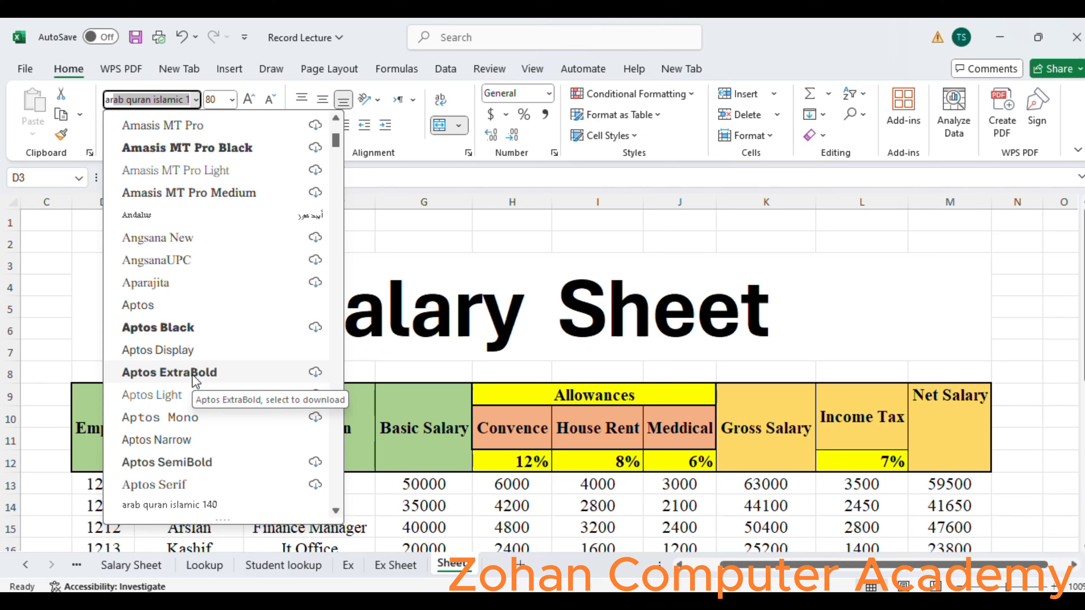
pyautogui.write('r')
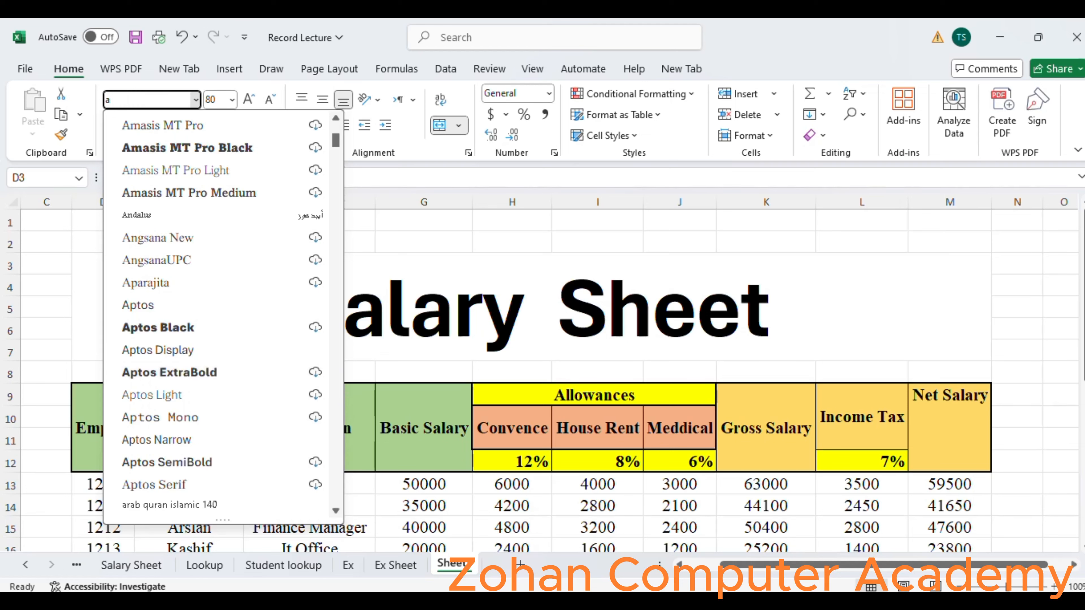
pyautogui.write('rial')
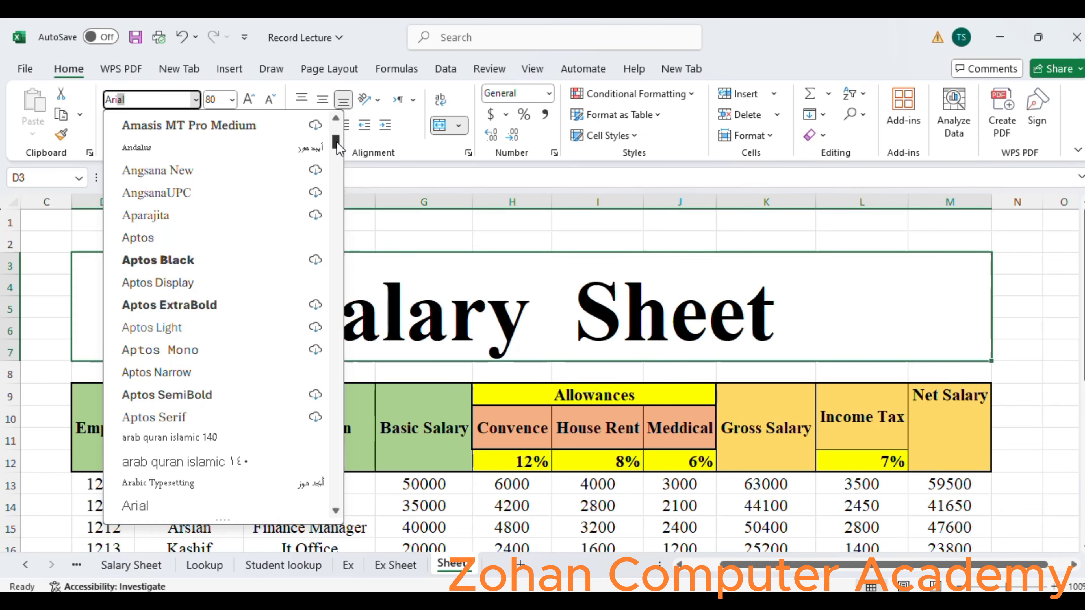
pyautogui.moveTo(337, 144); pyautogui.dragTo(336, 112)
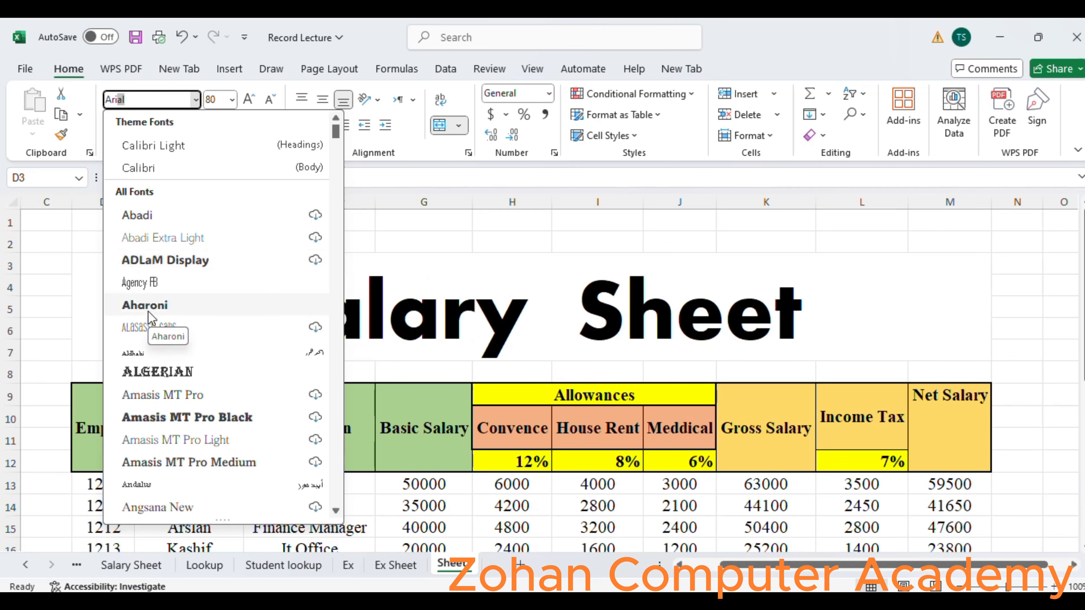
pyautogui.press('BackSpace')
pyautogui.press('BackSpace')
pyautogui.press('BackSpace')
pyautogui.press('BackSpace')
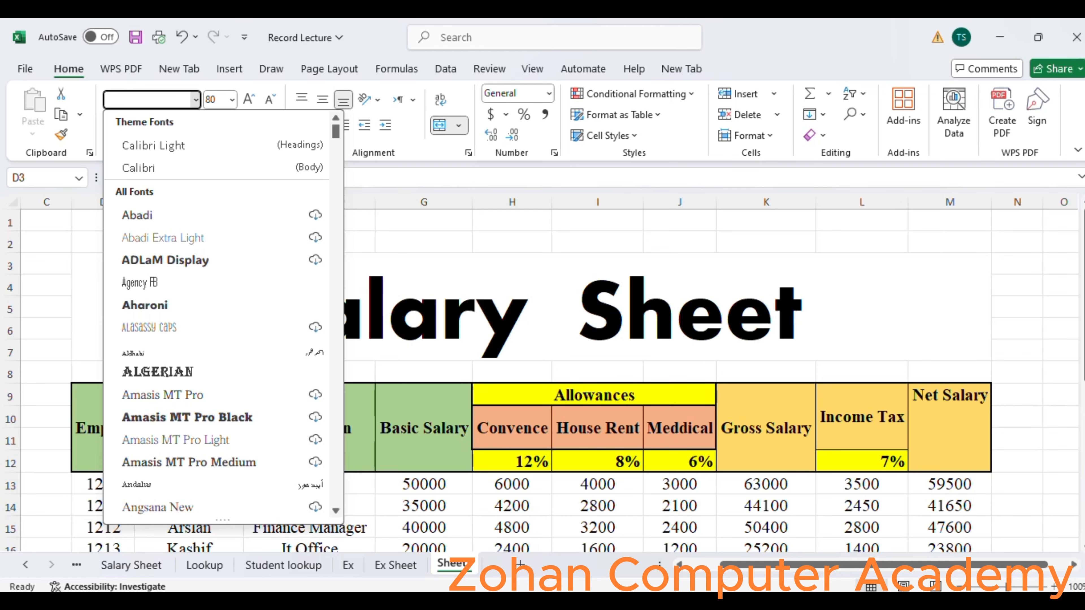
pyautogui.write('Times New Roman')
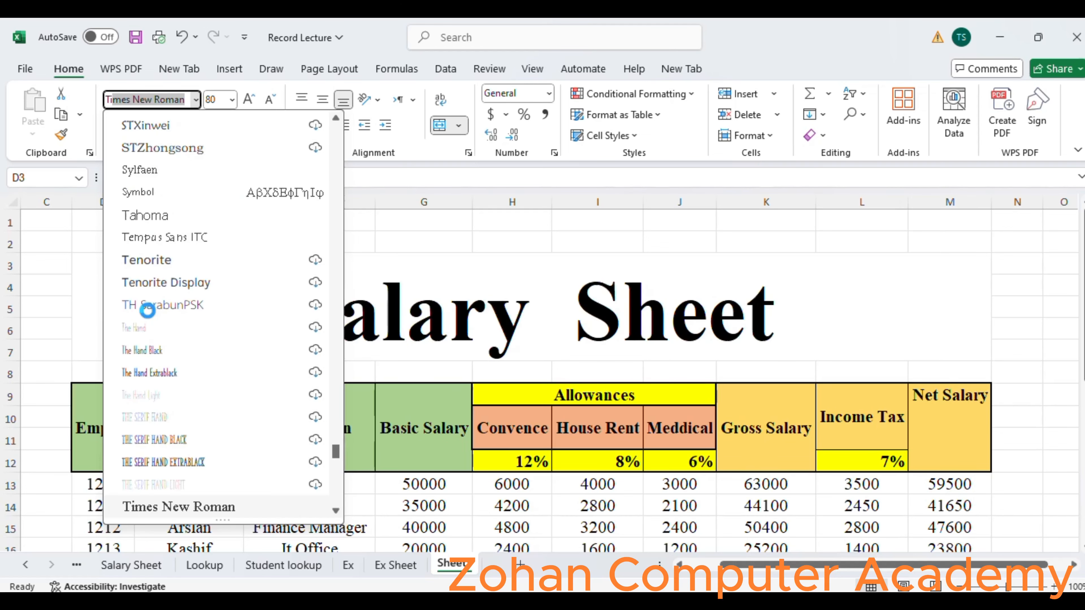
pyautogui.press('Return')
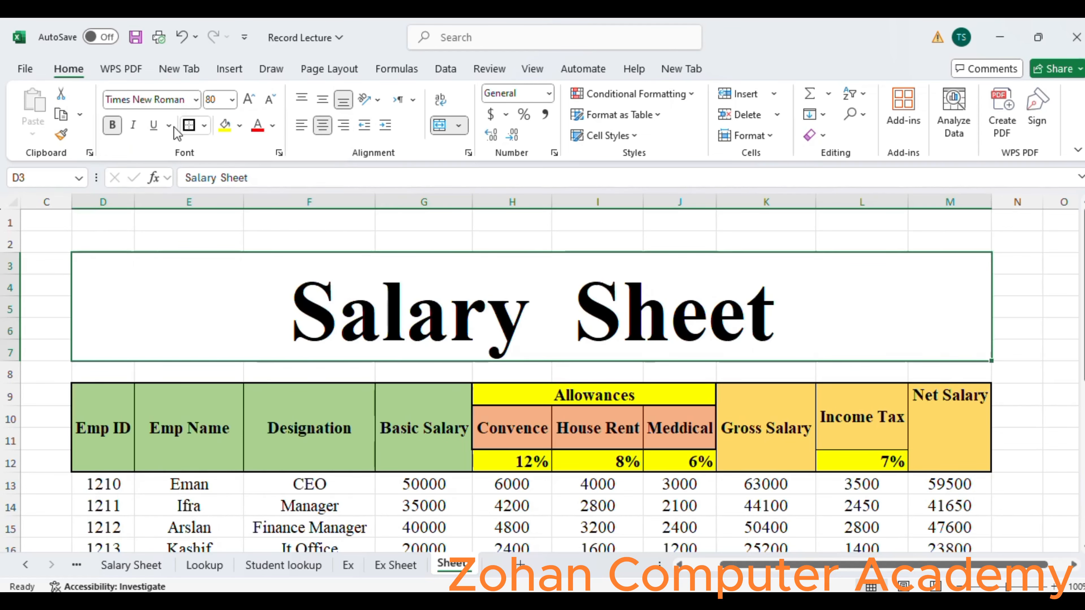
# Give the Salary Sheet title block a thick outside border and fill it with yellow.
pyautogui.click(183, 127)
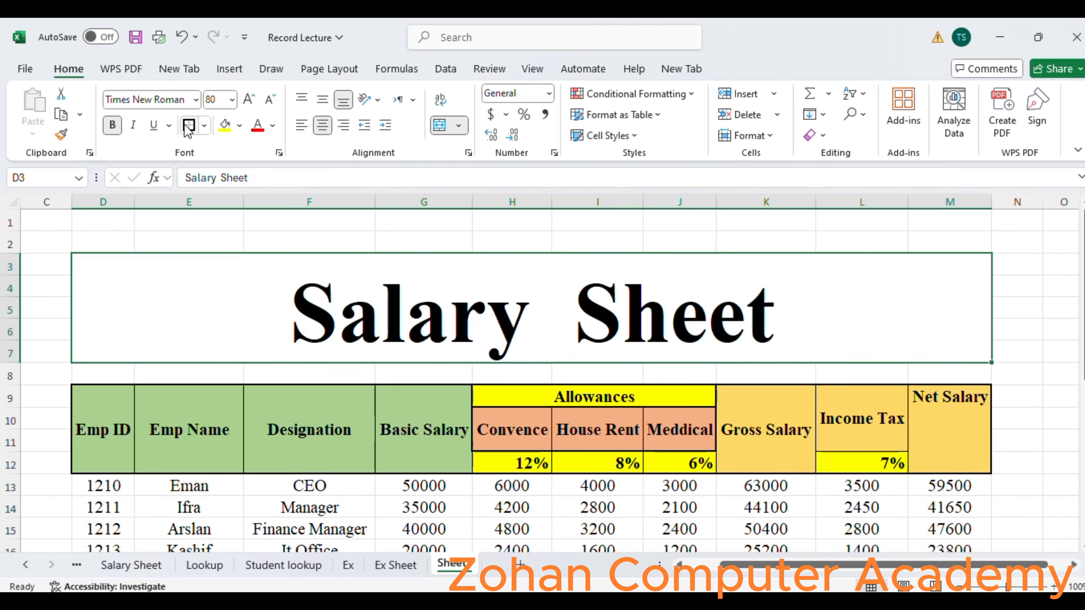
pyautogui.click(240, 126)
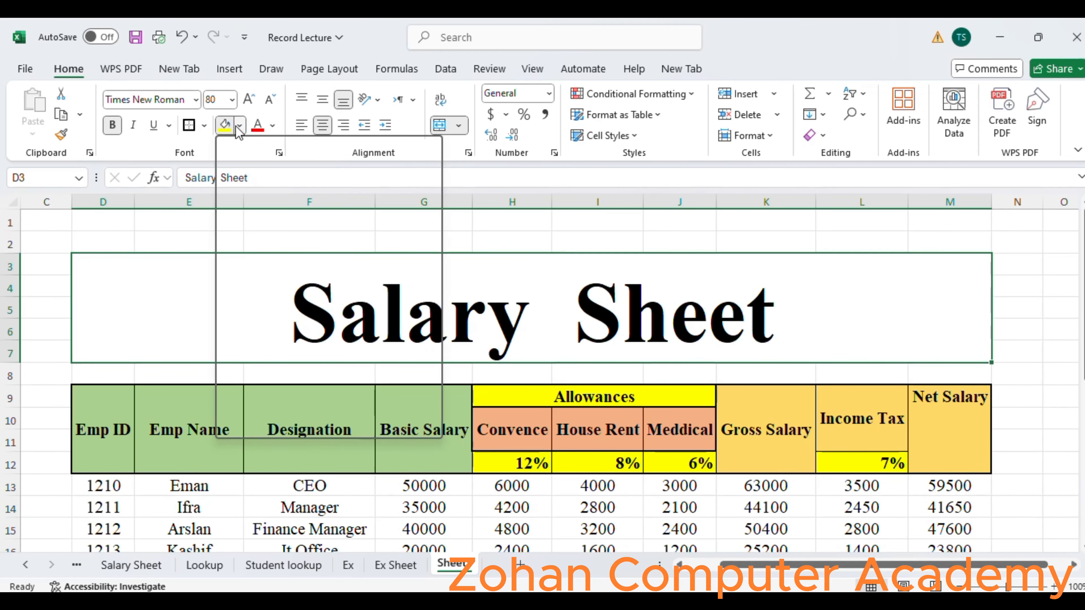
pyautogui.click(224, 126)
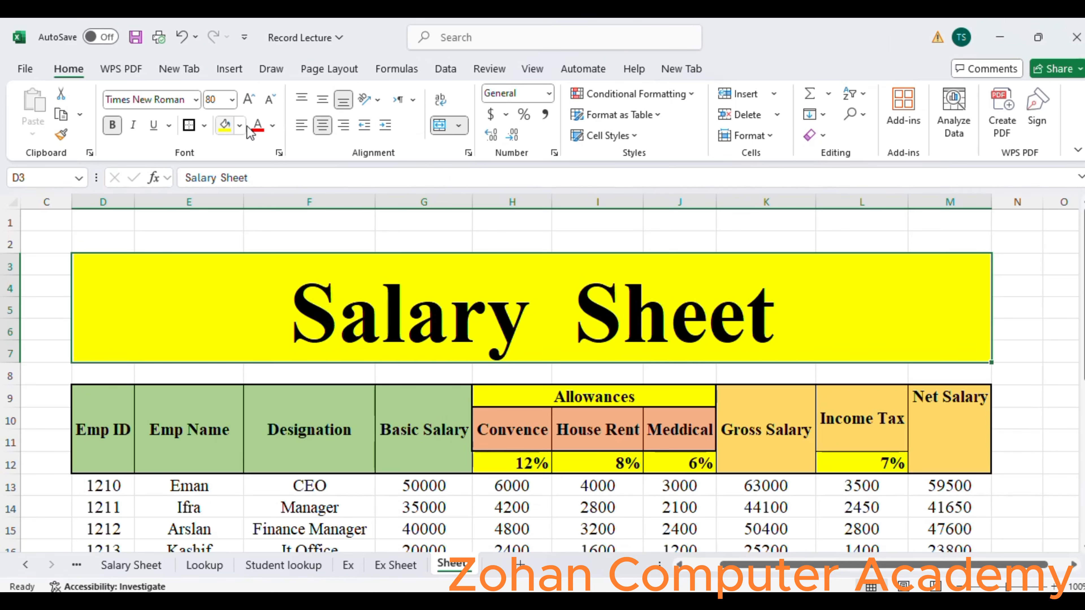
# Apply All Borders and then Thick Outside Borders to the employee data in D13:M23.
pyautogui.moveTo(1083, 292); pyautogui.dragTo(1083, 354)
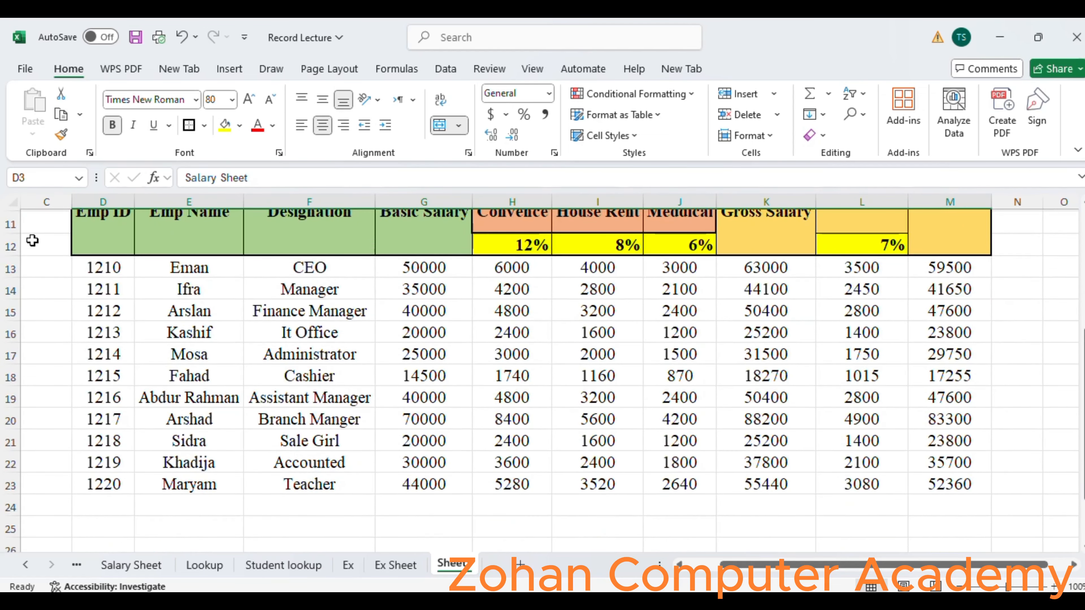
pyautogui.moveTo(91, 269); pyautogui.dragTo(957, 481)
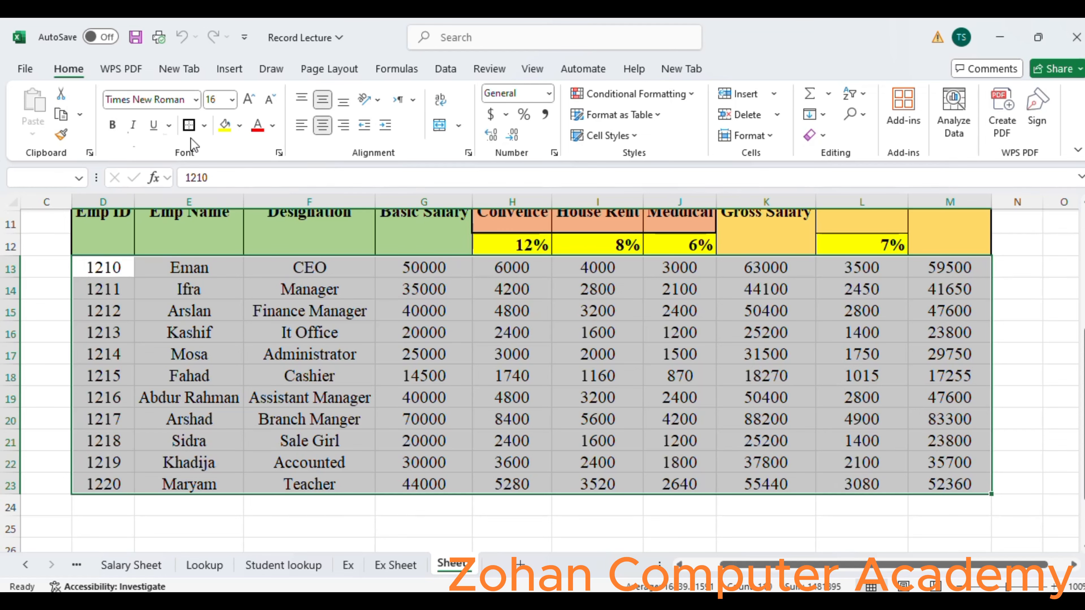
pyautogui.click(203, 127)
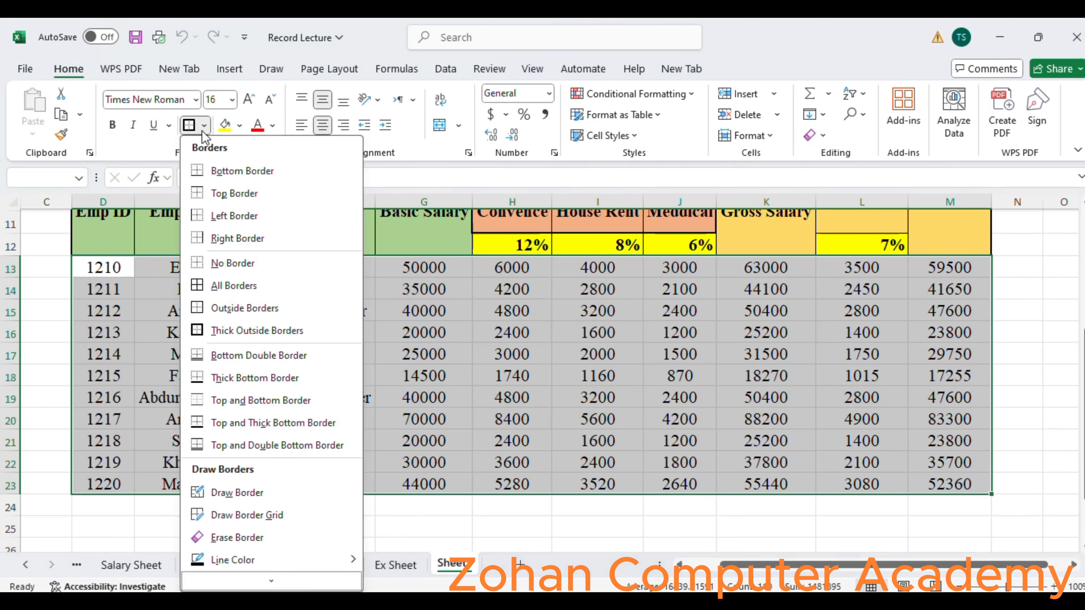
pyautogui.click(230, 285)
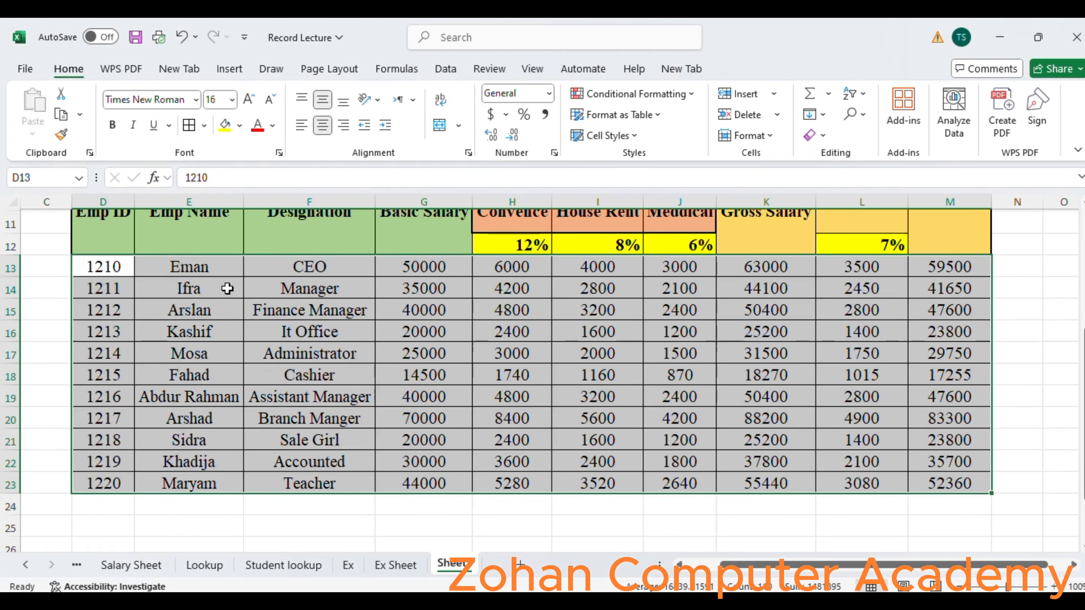
pyautogui.click(203, 126)
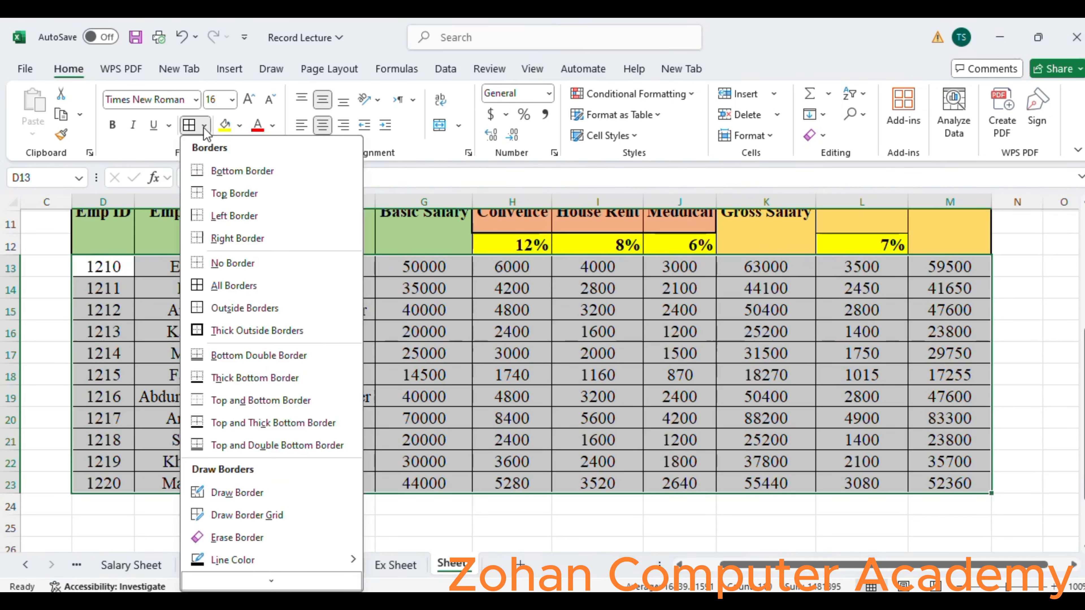
pyautogui.click(239, 327)
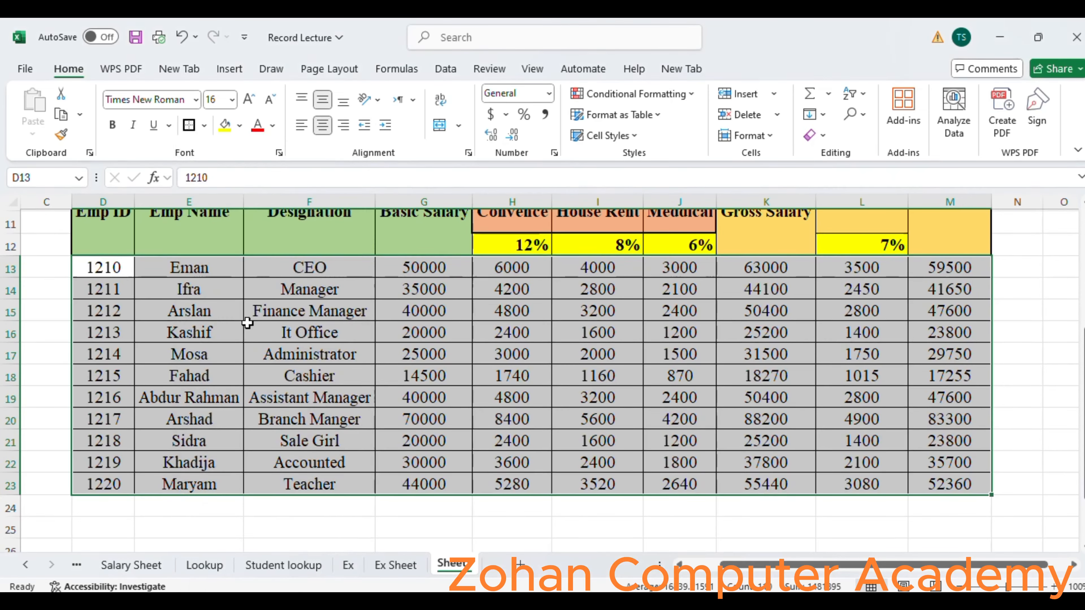
pyautogui.click(996, 589)
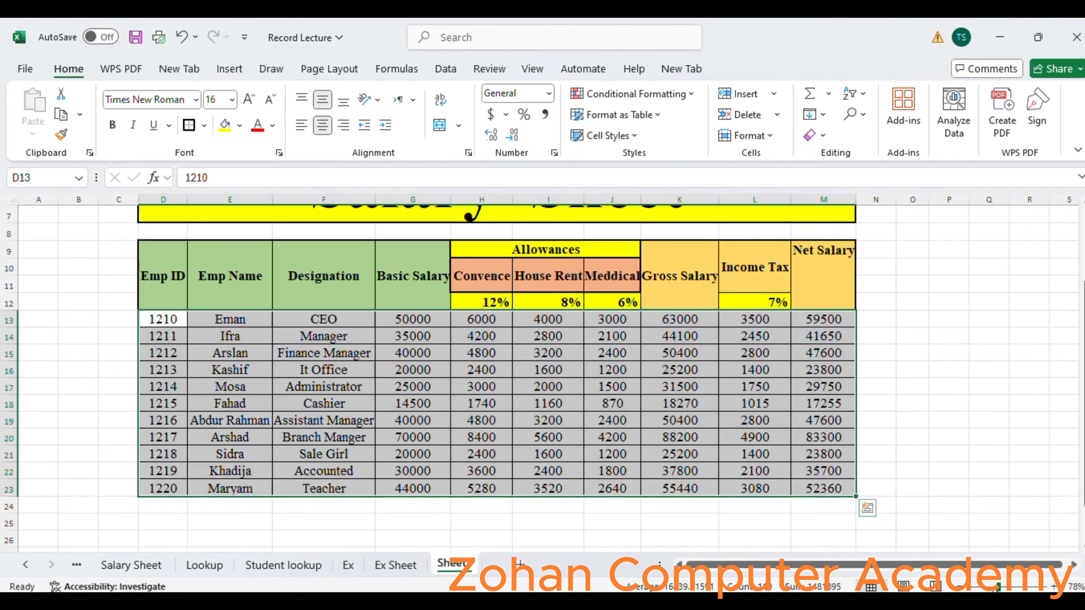
pyautogui.click(989, 586)
pyautogui.moveTo(989, 587); pyautogui.dragTo(993, 587)
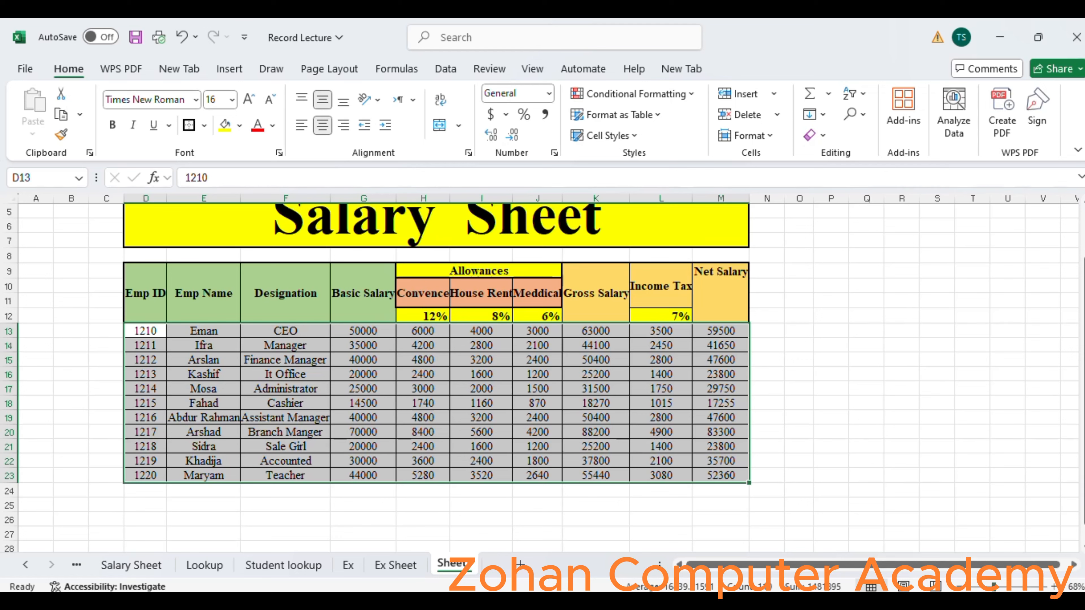
pyautogui.hotkey('ctrl', 'q')
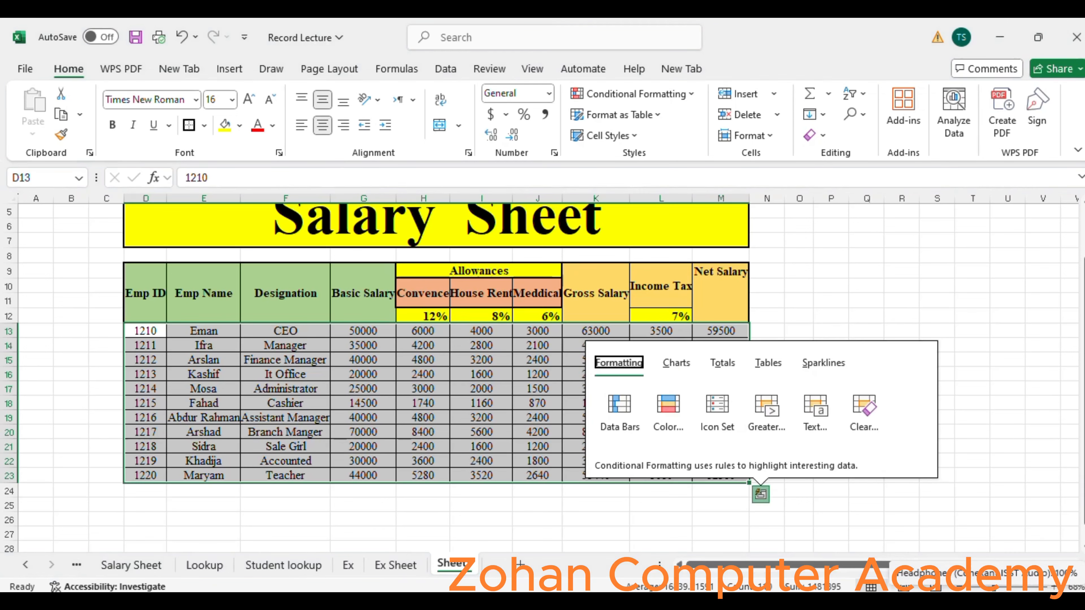